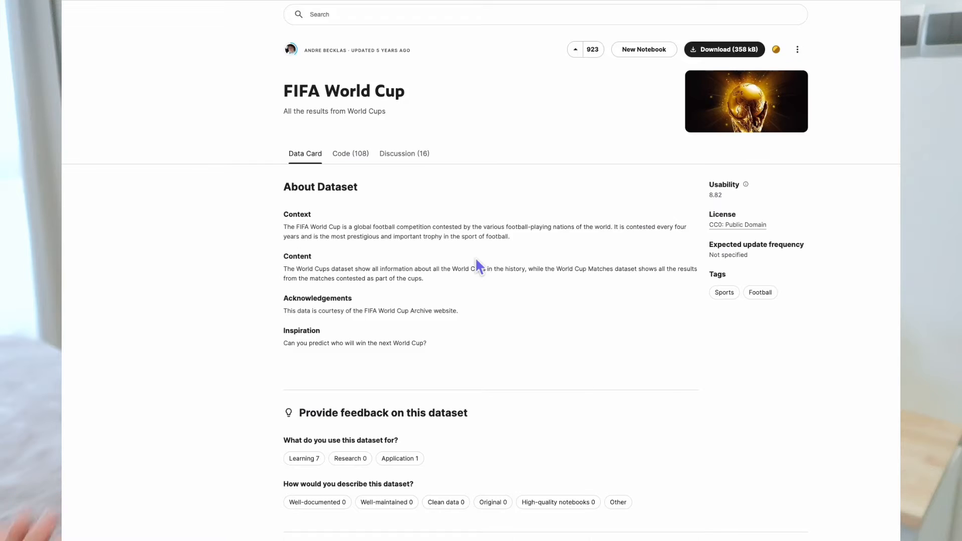
# - Examine the FIFA World Cup dataset page and the columns and match records of WorldCupMatches.csv
pyautogui.scroll(-8, 475, 257)
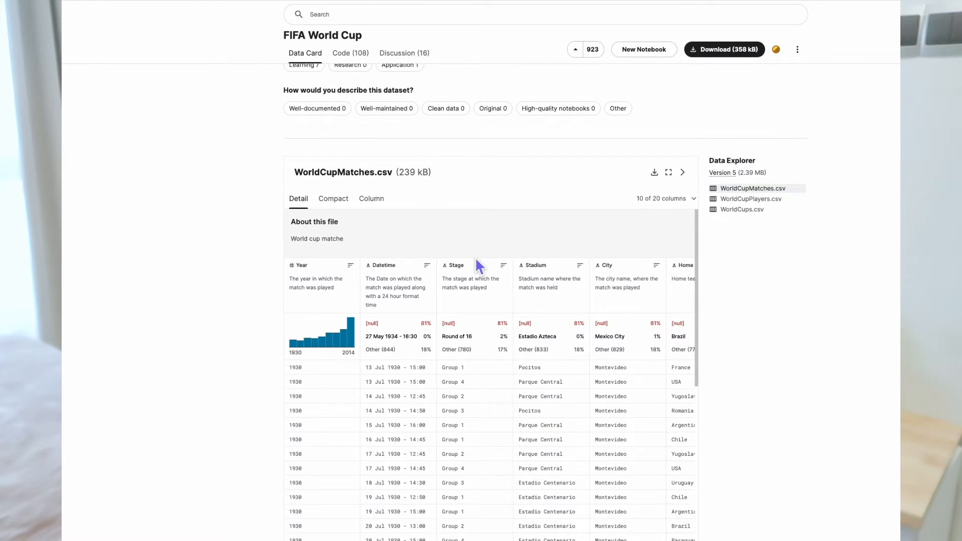
pyautogui.scroll(-3, 474, 257)
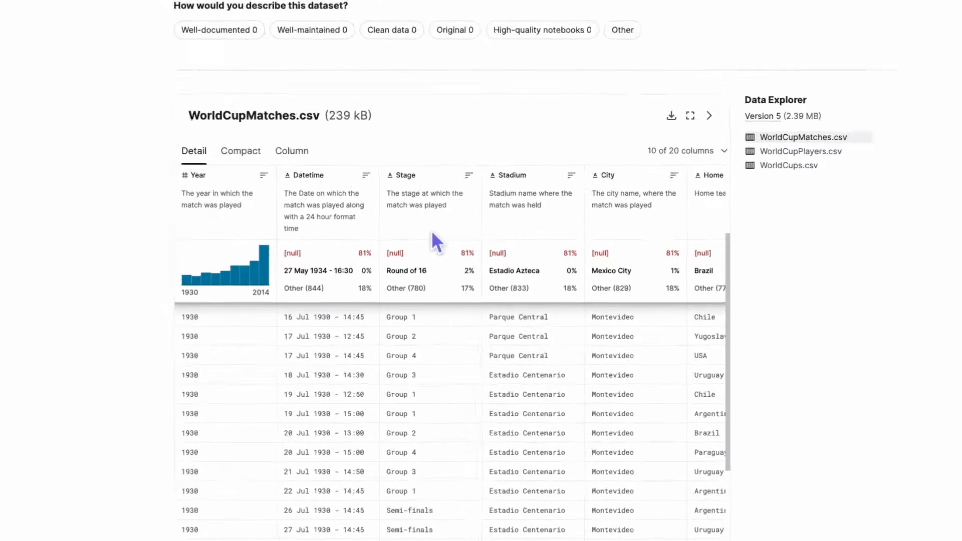
pyautogui.scroll(-4, 476, 353)
pyautogui.scroll(-5, 377, 366)
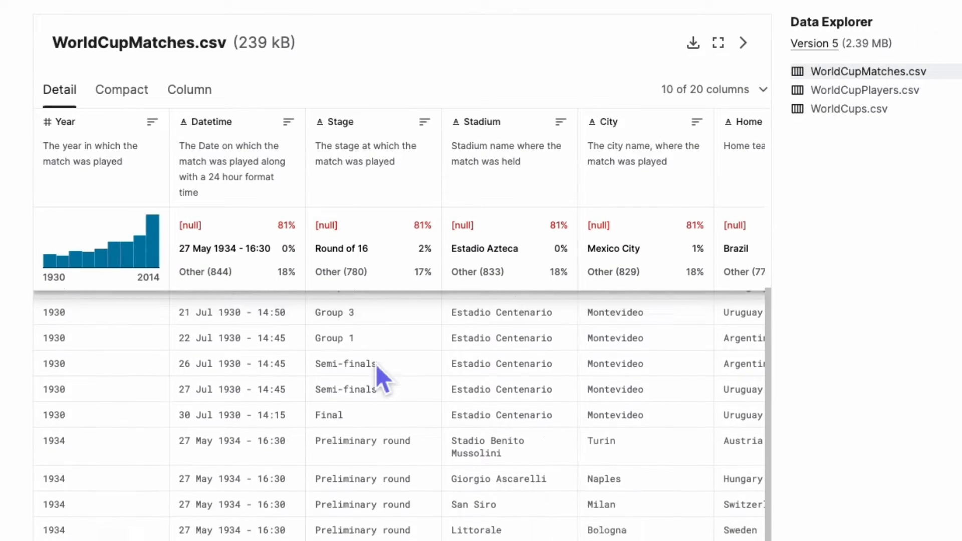
pyautogui.hscroll(3, 373, 369)
pyautogui.hscroll(5, 372, 363)
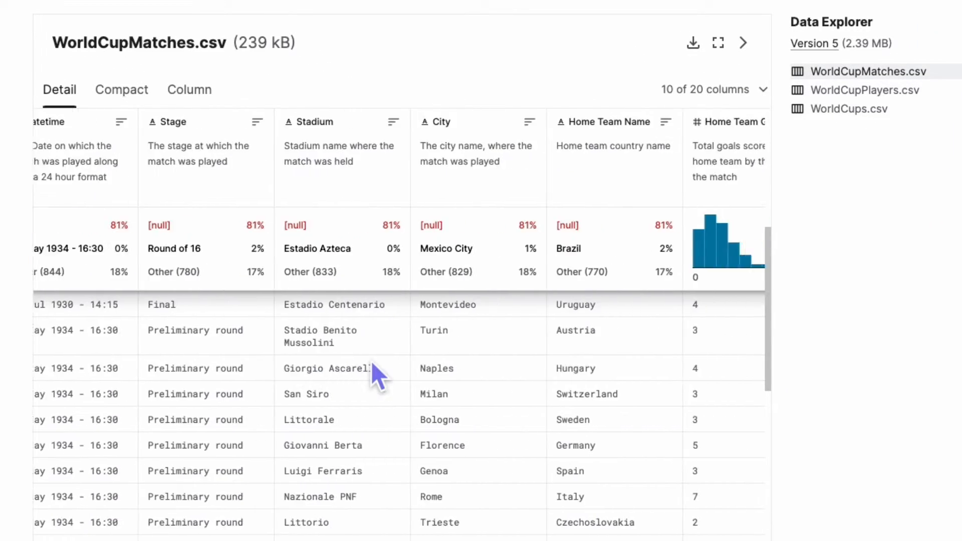
pyautogui.hscroll(4, 371, 361)
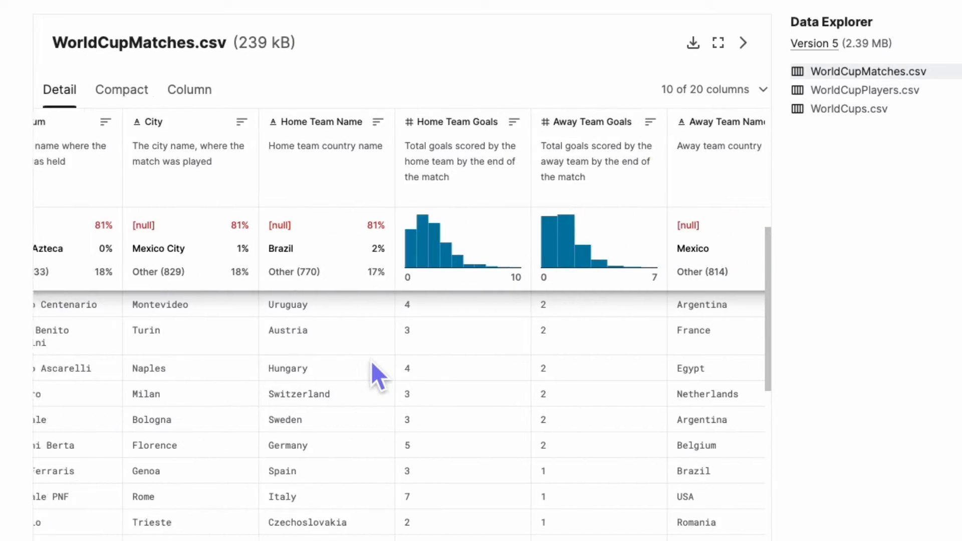
pyautogui.hscroll(1, 371, 362)
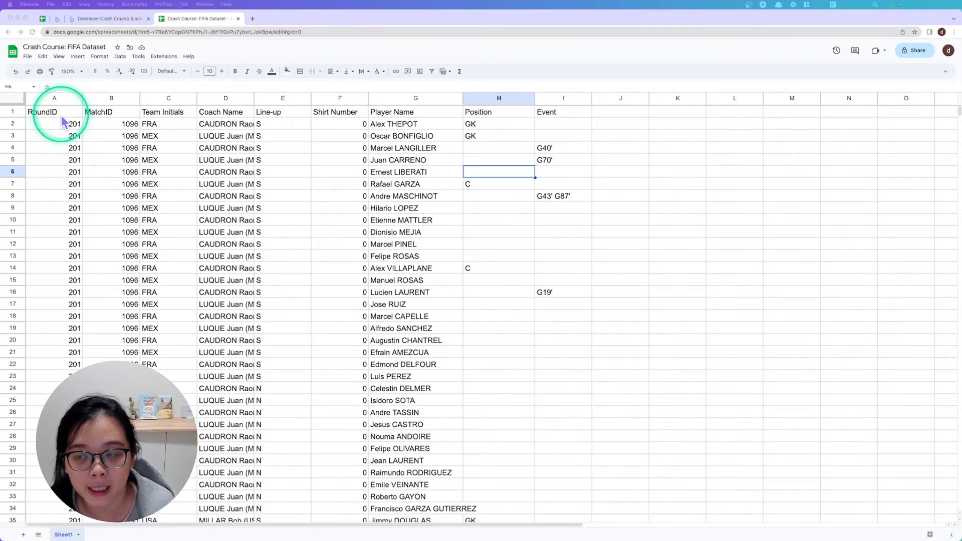
# - Examine the RoundID and MatchID columns in the Crash Course: FIFA Dataset spreadsheet in Google Sheets
pyautogui.scroll(-1, 61, 116)
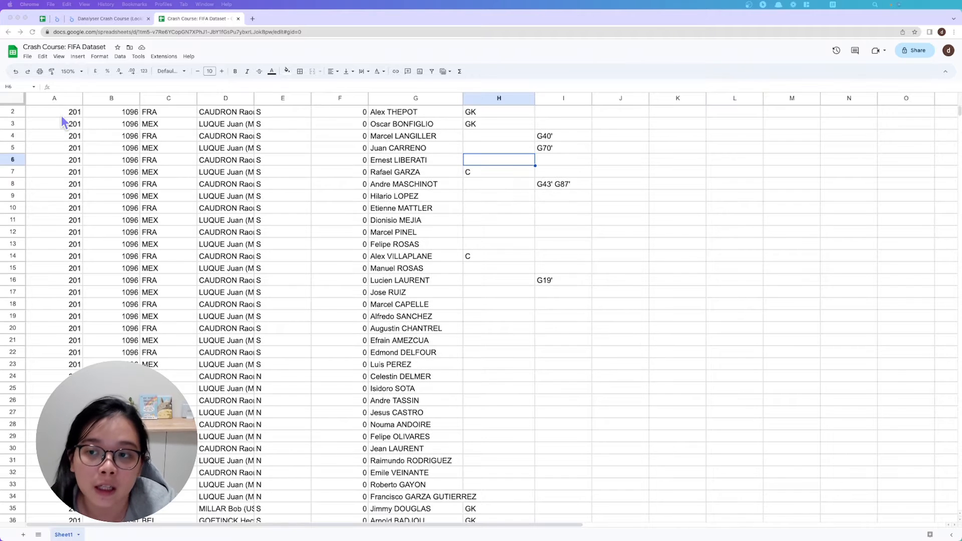
pyautogui.scroll(1, 64, 121)
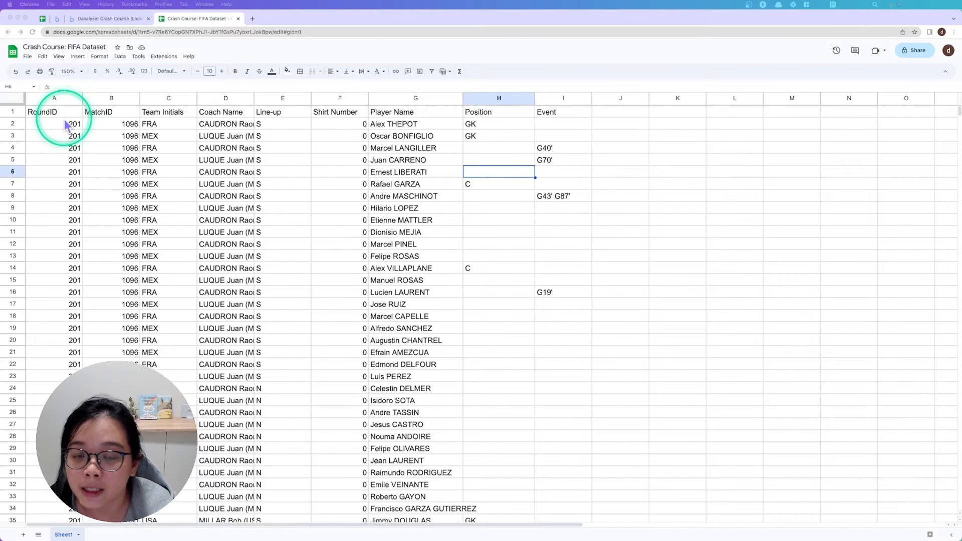
pyautogui.click(100, 137)
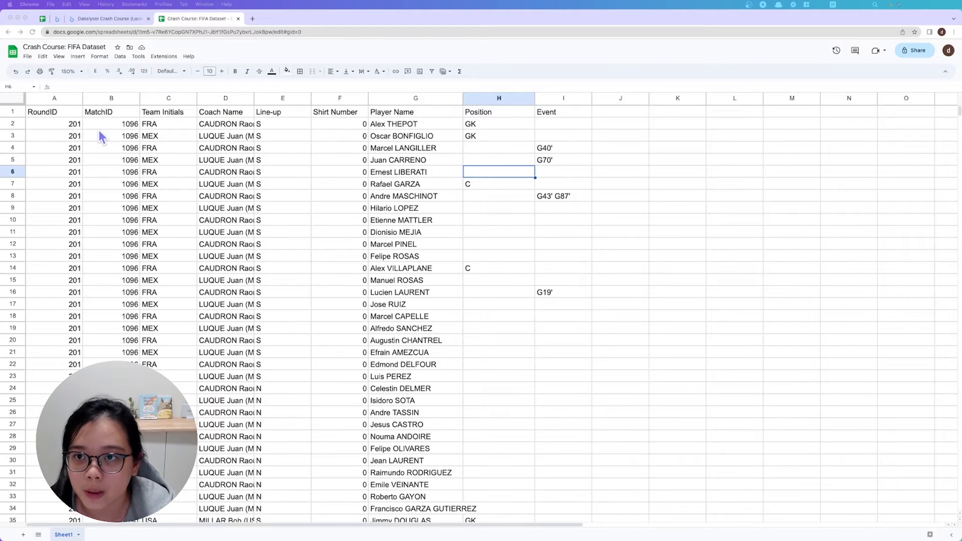
pyautogui.click(119, 134)
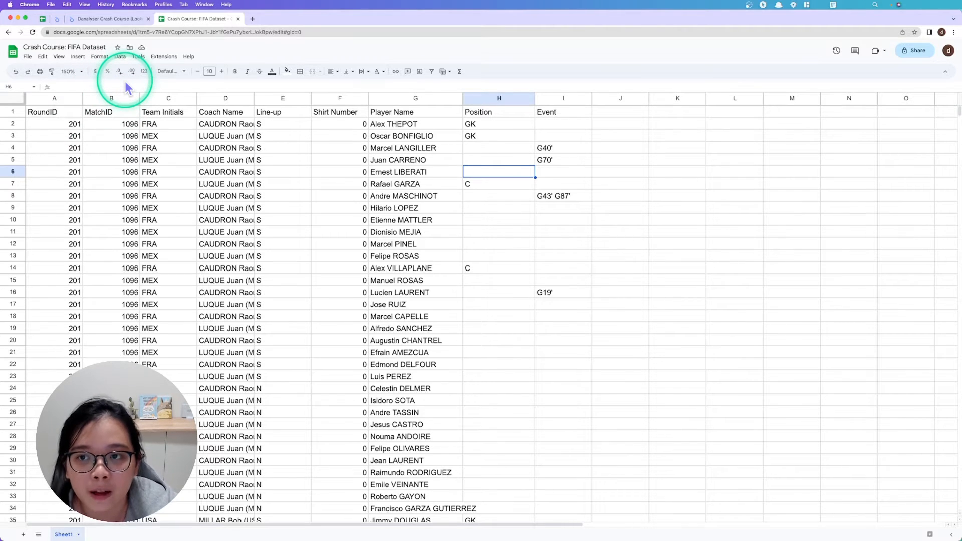
# - Switch to the Looker Studio report and start adding data with the Google Sheets connector
pyautogui.click(111, 19)
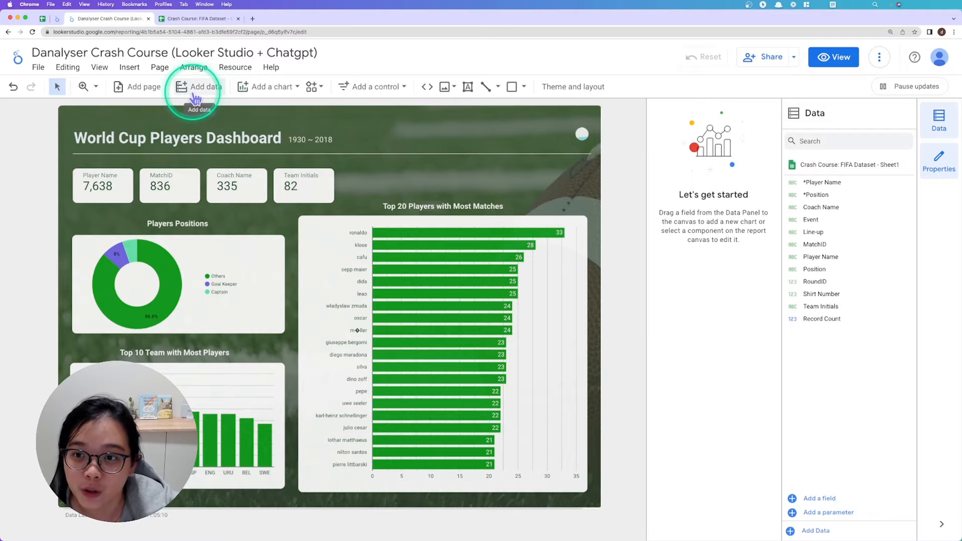
pyautogui.click(211, 96)
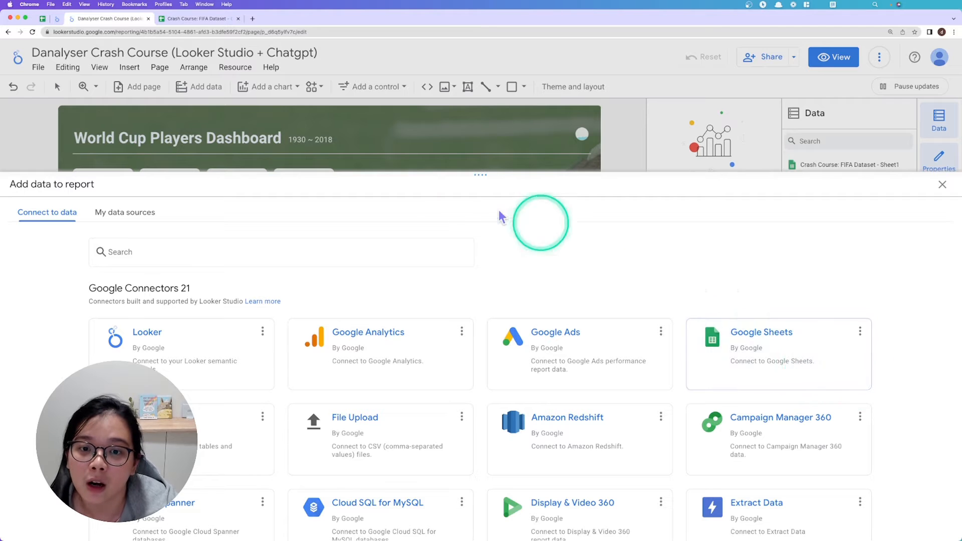
pyautogui.moveTo(480, 176); pyautogui.dragTo(519, 86)
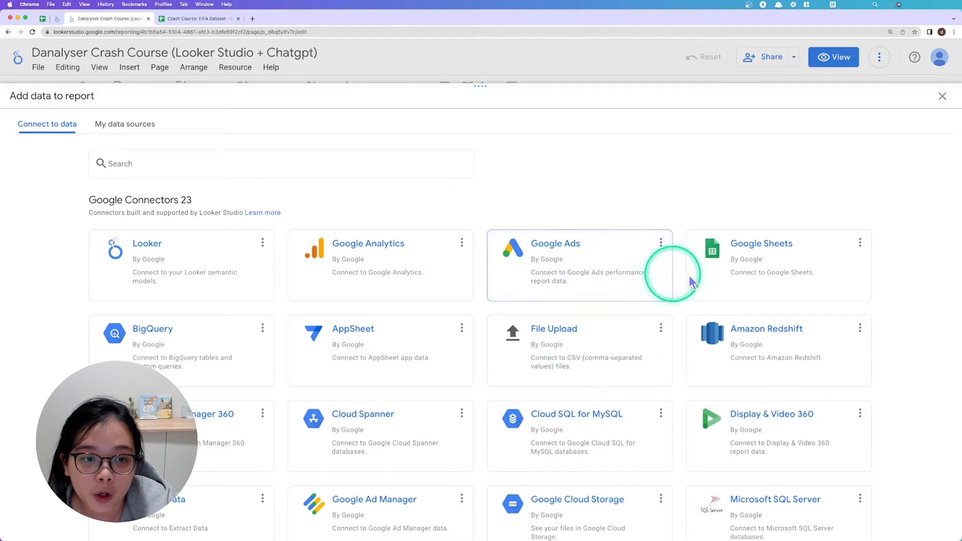
pyautogui.click(771, 278)
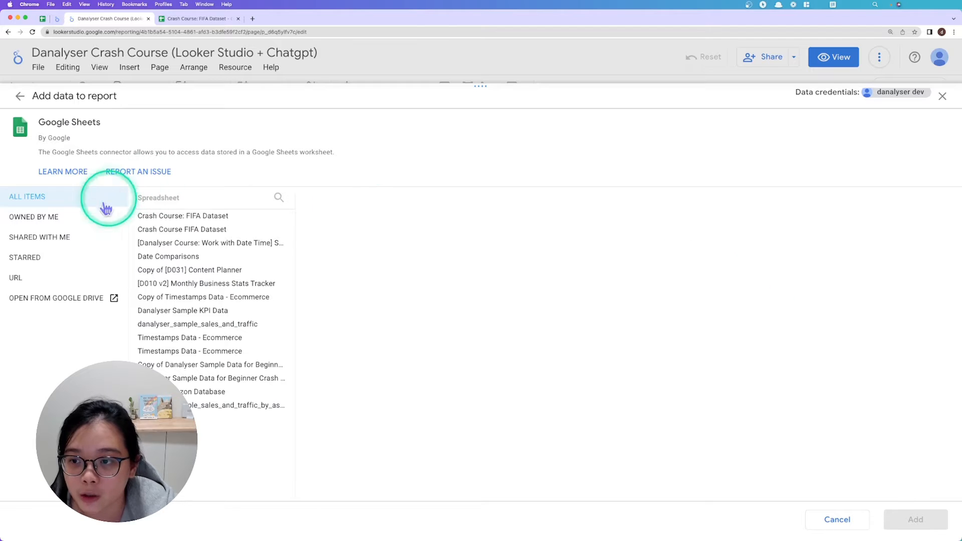
# - Add Sheet1 of the owned spreadsheet Crash Course: FIFA Dataset to the report, using the first row as headers
pyautogui.click(43, 226)
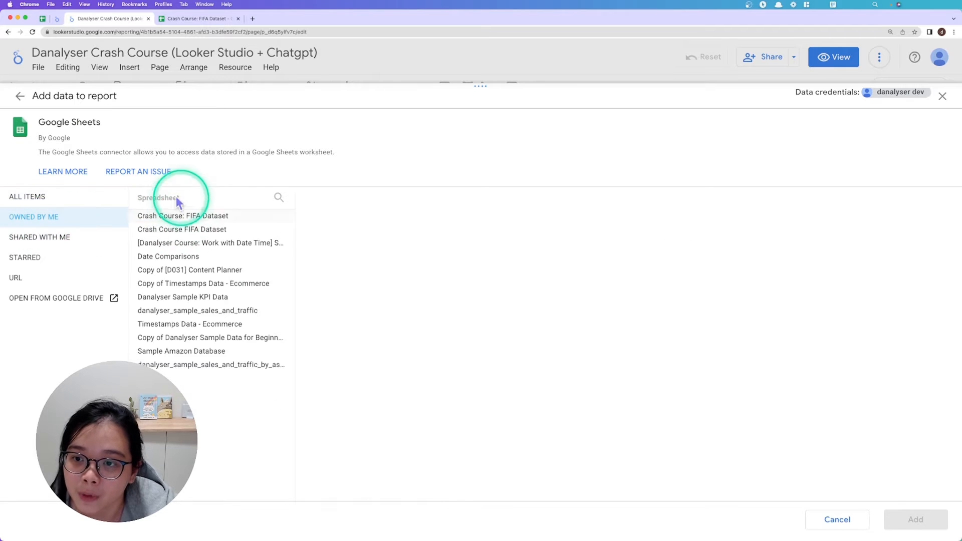
pyautogui.click(169, 221)
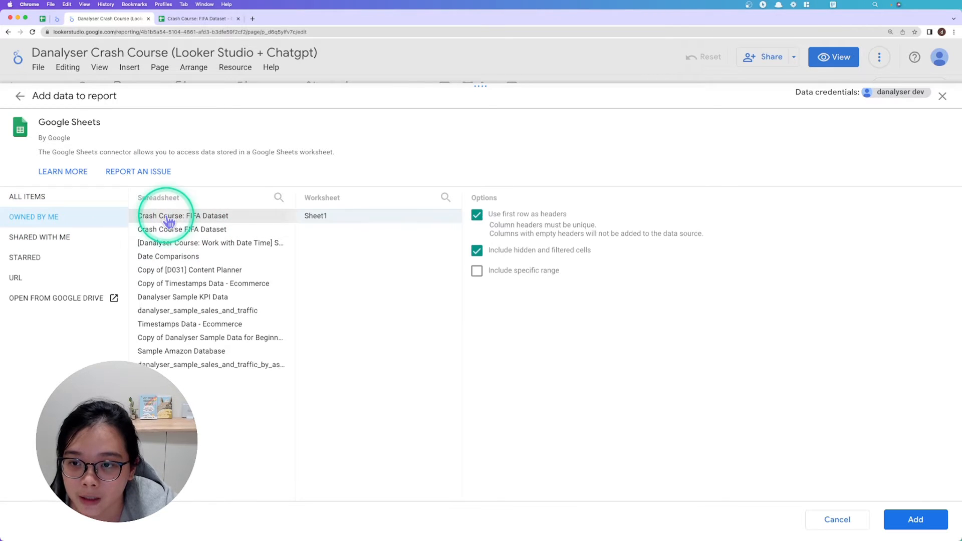
pyautogui.click(350, 226)
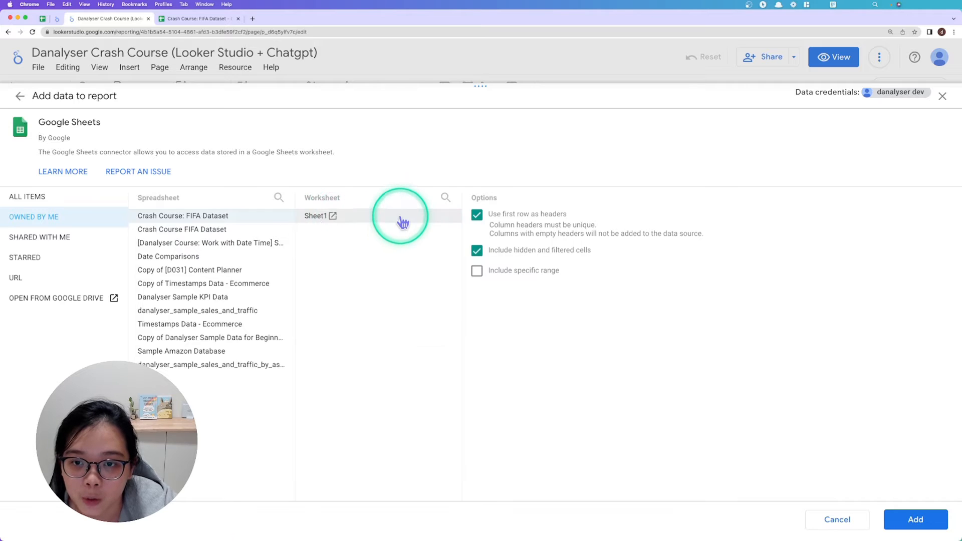
pyautogui.moveTo(311, 197); pyautogui.dragTo(339, 198)
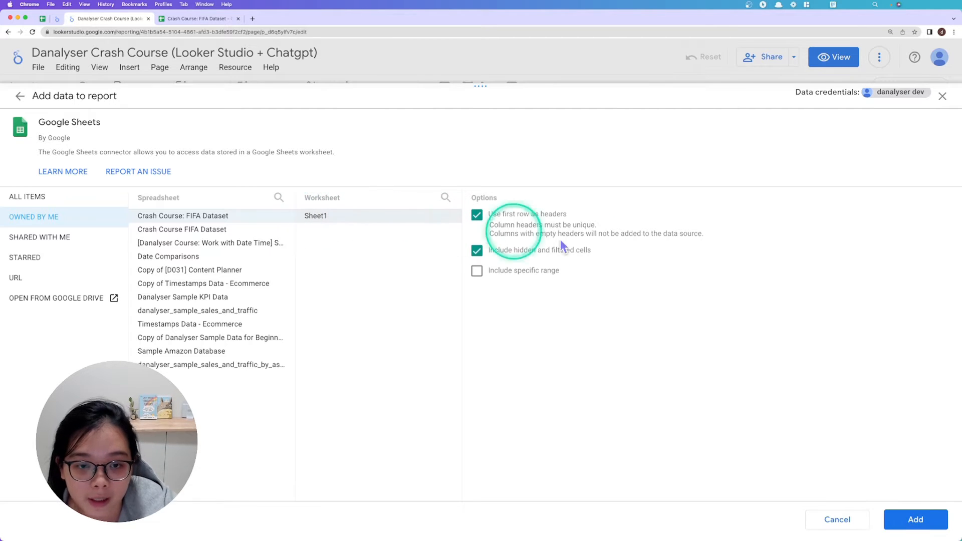
pyautogui.click(933, 525)
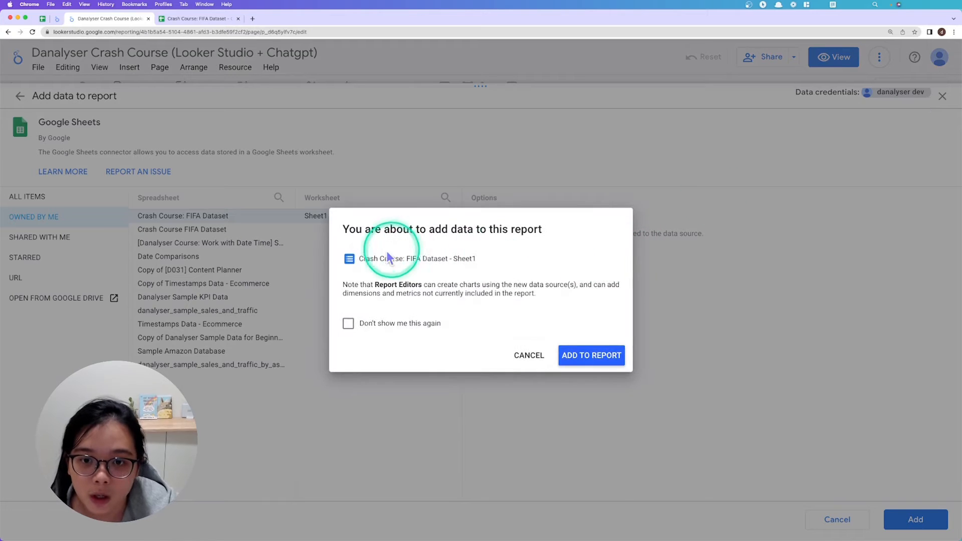
pyautogui.click(593, 354)
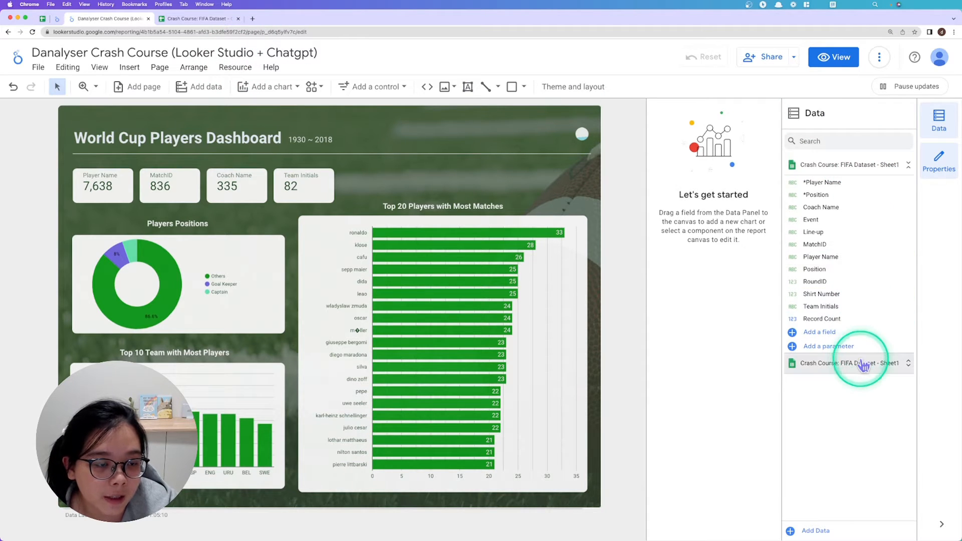
# - Open the newly added Crash Course: FIFA Dataset - Sheet1 data source for editing
pyautogui.click(854, 166)
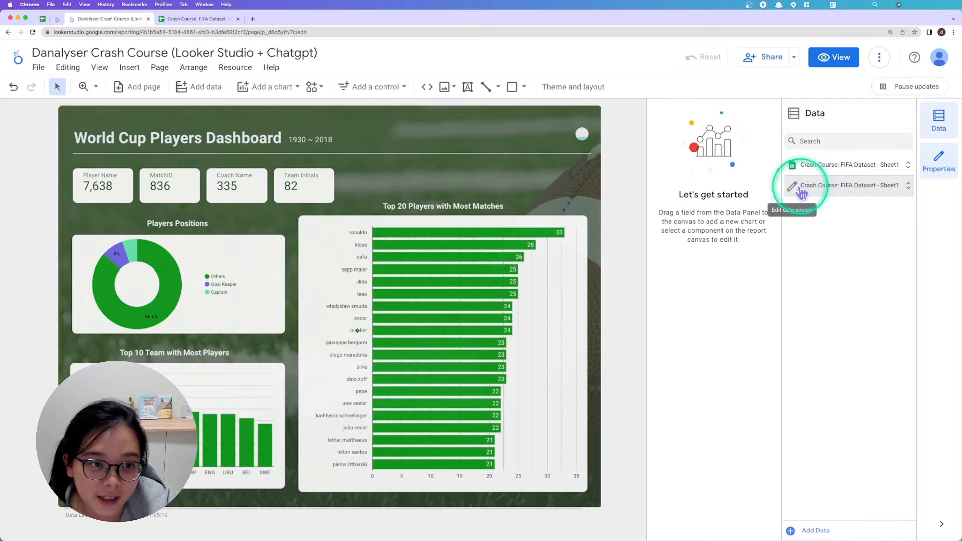
pyautogui.click(797, 185)
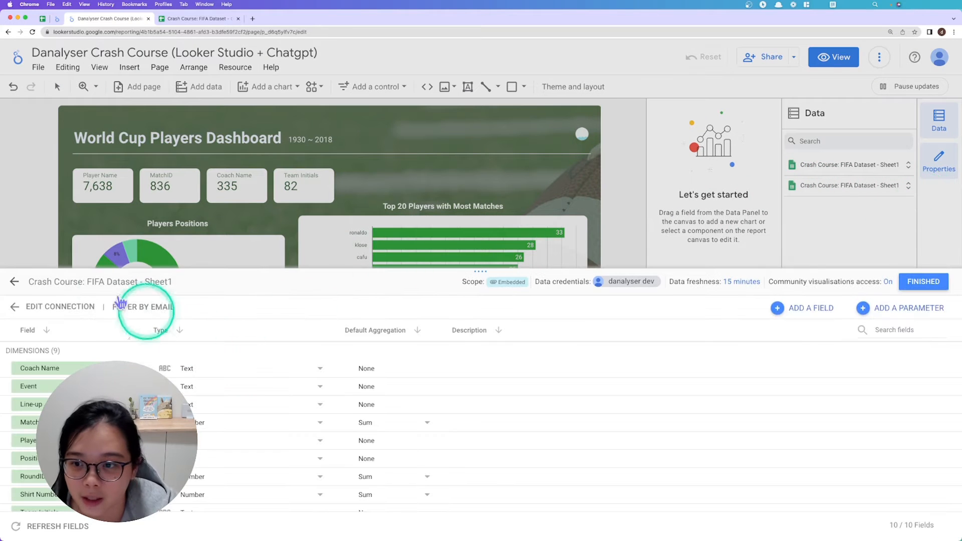
pyautogui.click(173, 282)
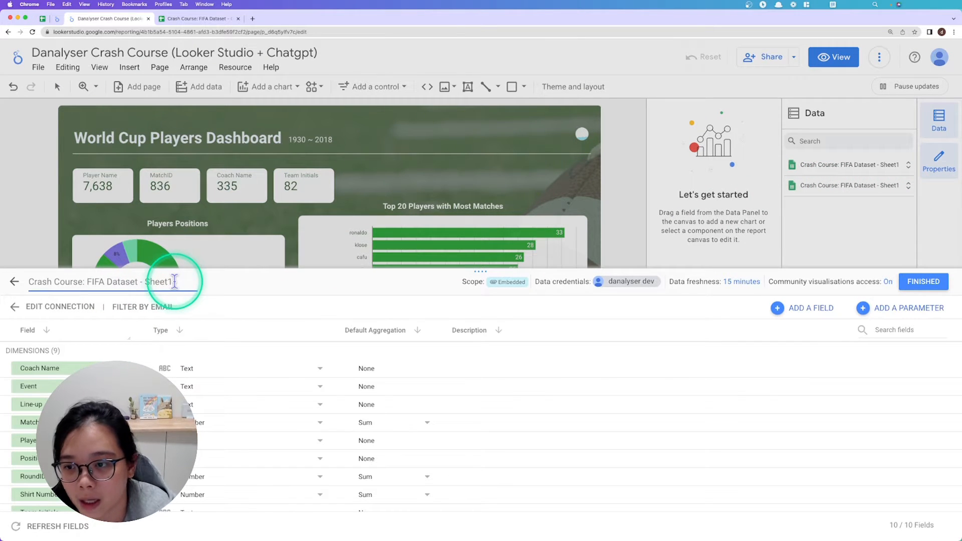
pyautogui.write('z')
pyautogui.press('BackSpace')
pyautogui.press('BackSpace')
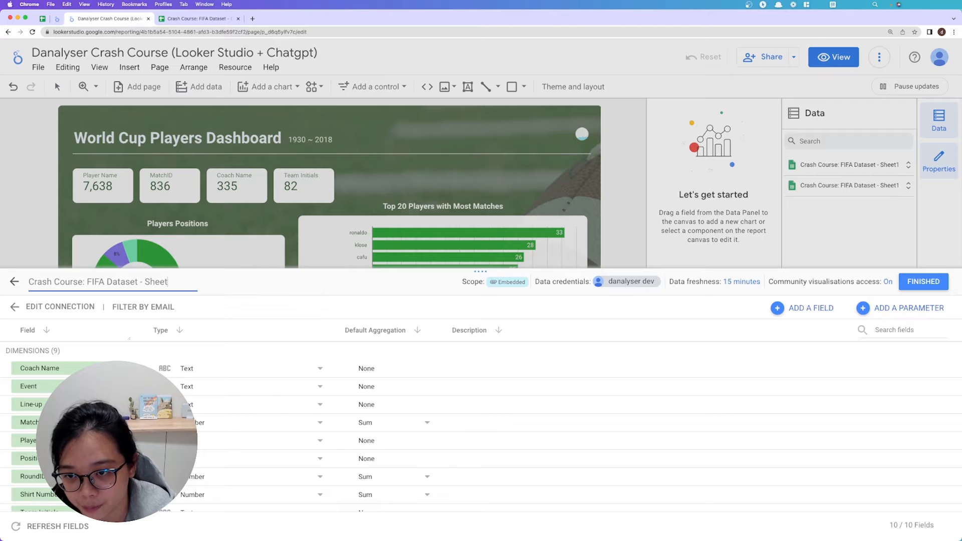
# - Rename the newly added data source as FIFA and finish editing it
pyautogui.click(833, 5)
pyautogui.click(176, 283)
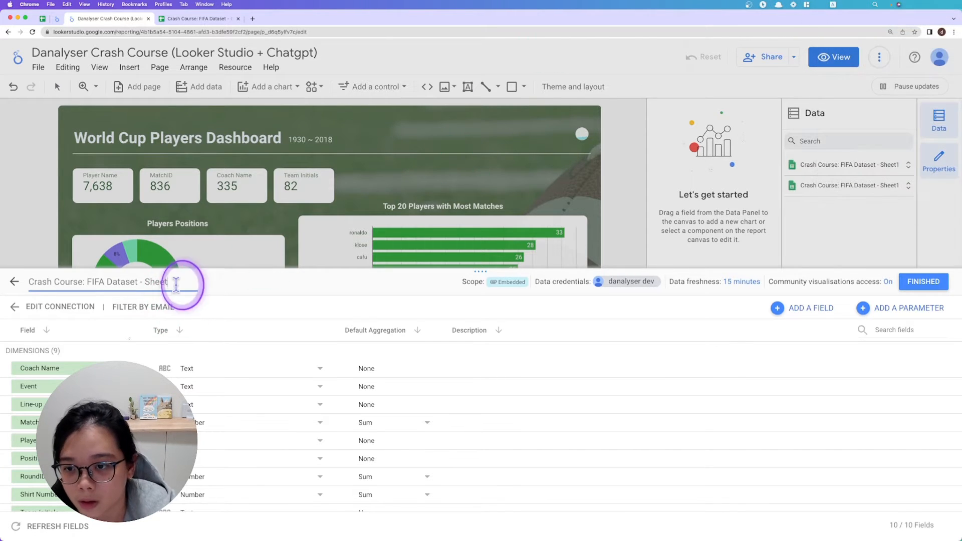
pyautogui.press('cmd+a')
pyautogui.write('FIDA')
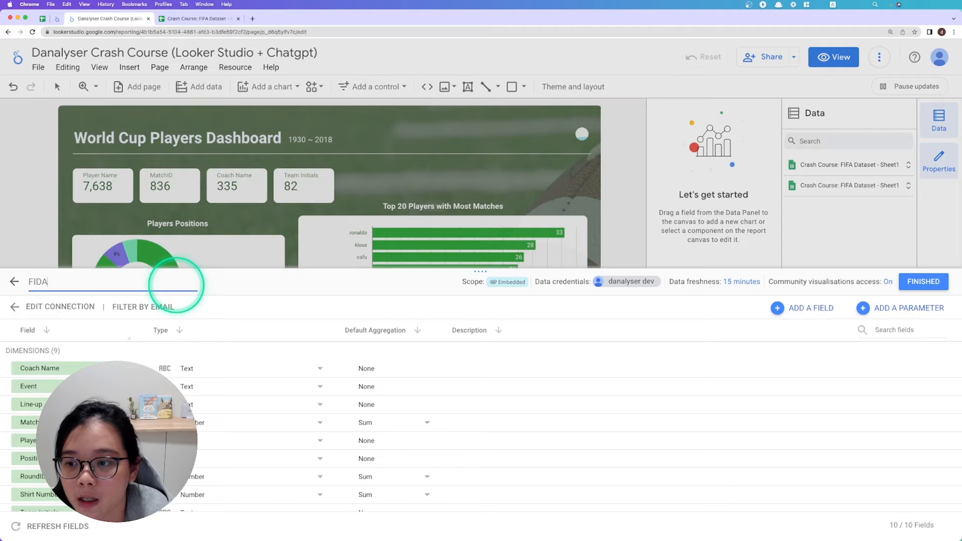
pyautogui.press('BackSpace')
pyautogui.press('BackSpace')
pyautogui.write('FA')
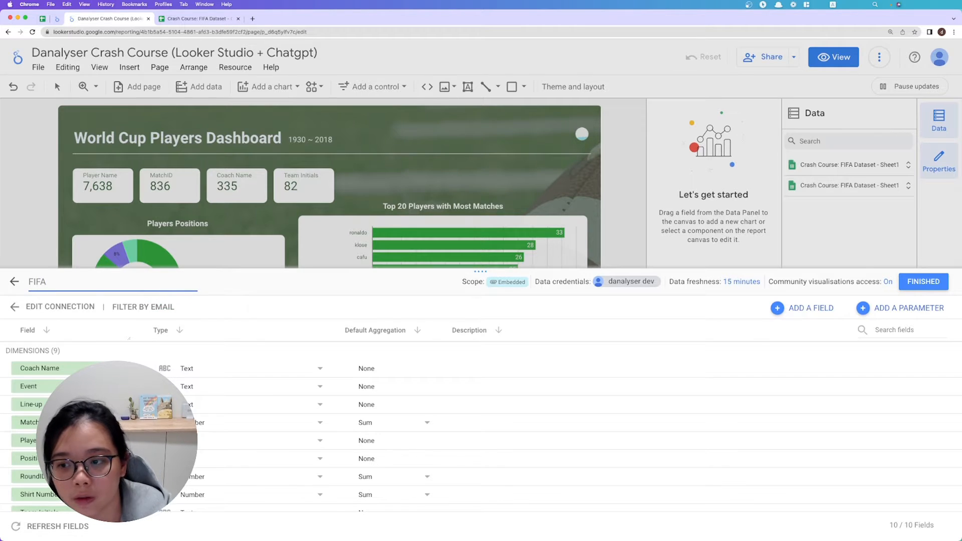
pyautogui.click(923, 281)
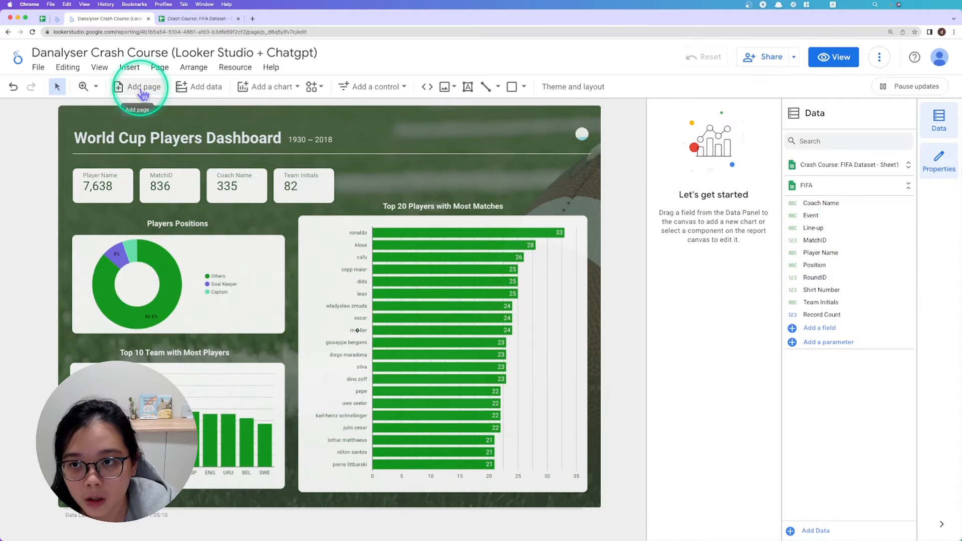
# - Add a blank page to the report and rename the 2.5 AGGREGATIONS page as V1
pyautogui.click(143, 89)
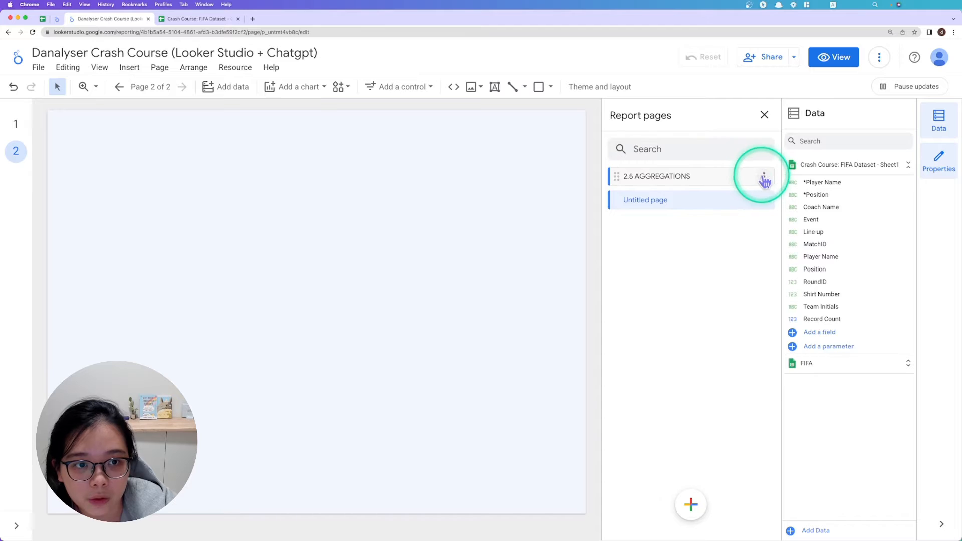
pyautogui.click(763, 176)
pyautogui.click(771, 183)
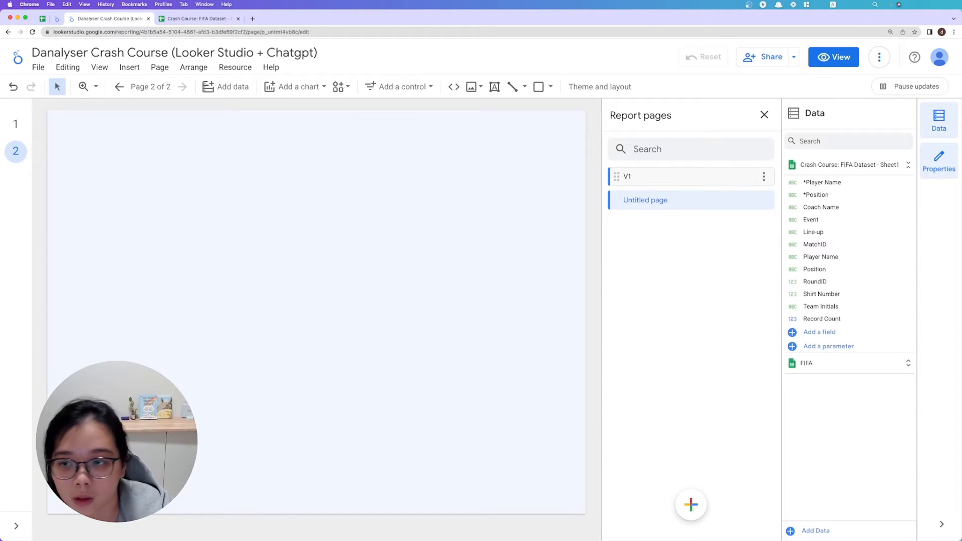
pyautogui.click(690, 203)
pyautogui.click(183, 158)
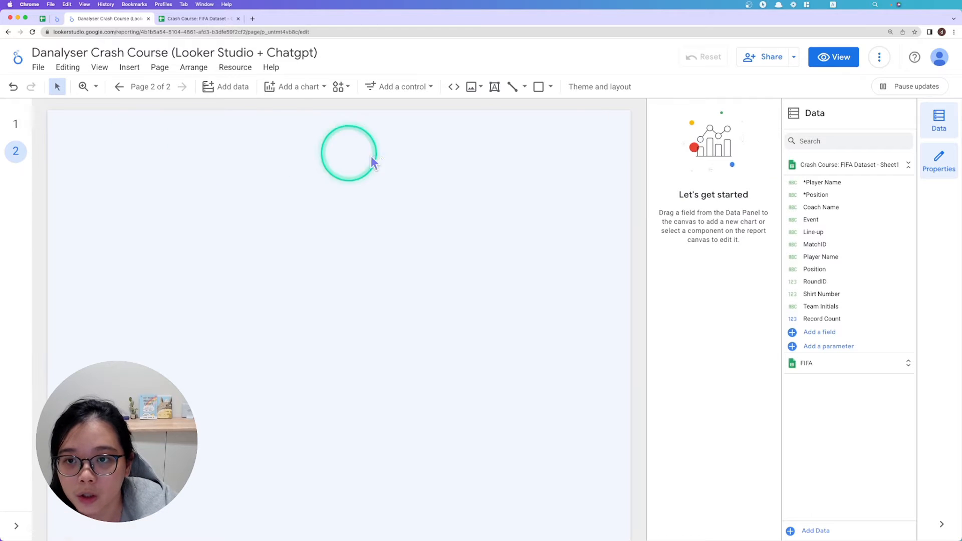
# - Add a text box reading World Cup Players Dashboard near the upper-left corner of the blank second page, matching the first page's title
pyautogui.click(15, 124)
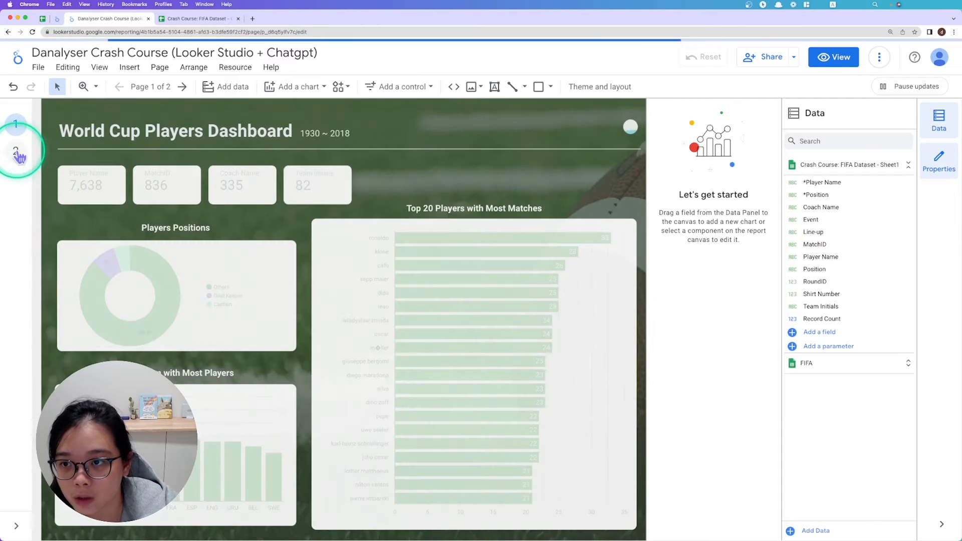
pyautogui.click(128, 135)
pyautogui.click(16, 150)
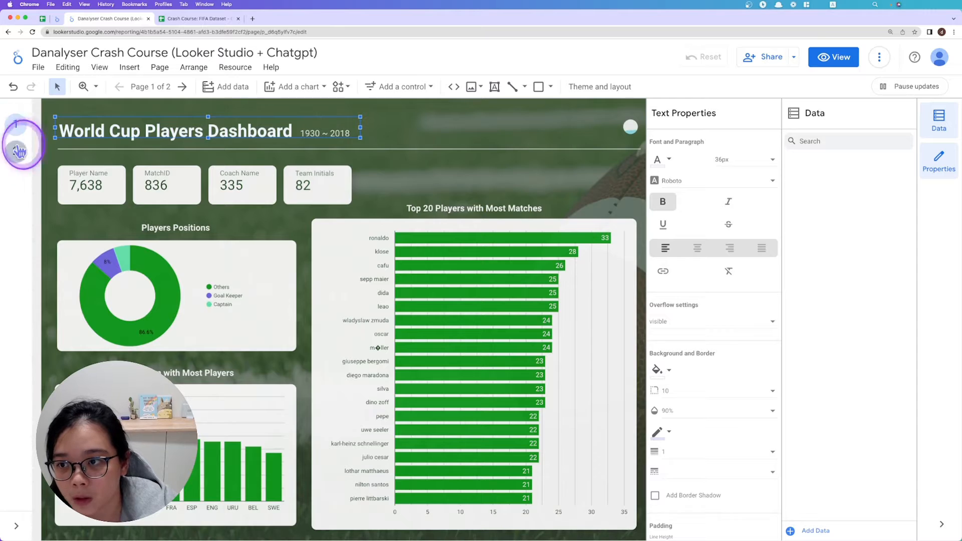
pyautogui.click(495, 87)
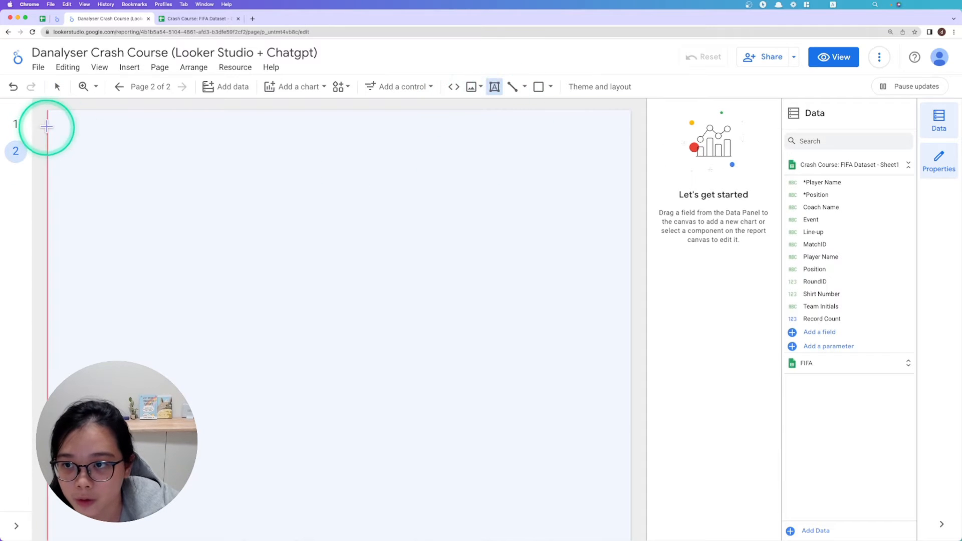
pyautogui.click(73, 122)
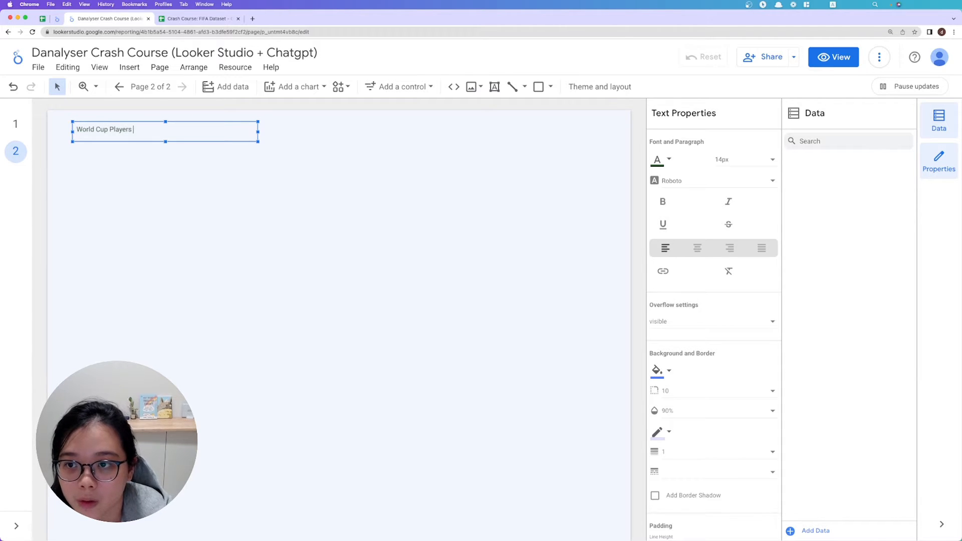
# - Format the World Cup Players Dashboard title as bold with a 32px font size
pyautogui.press('super+a')
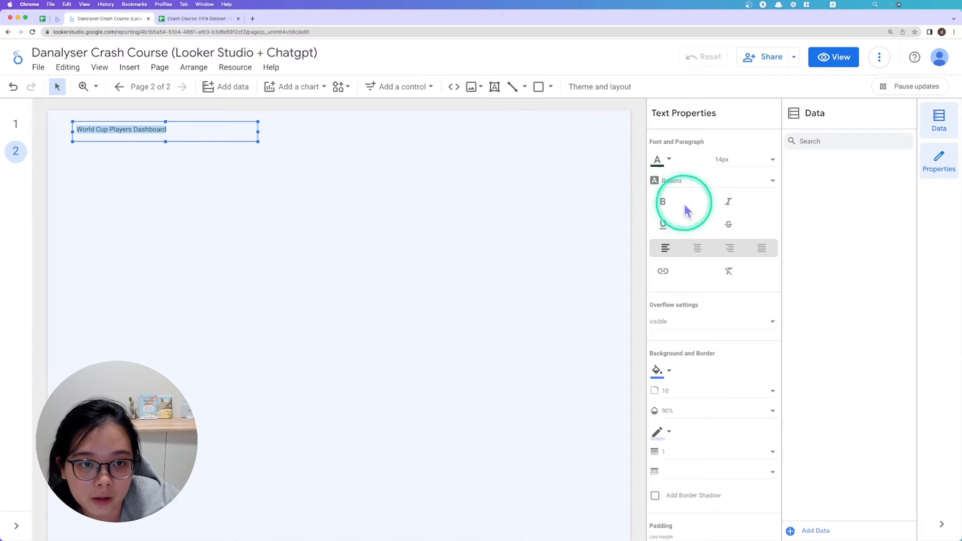
pyautogui.click(662, 201)
pyautogui.click(753, 168)
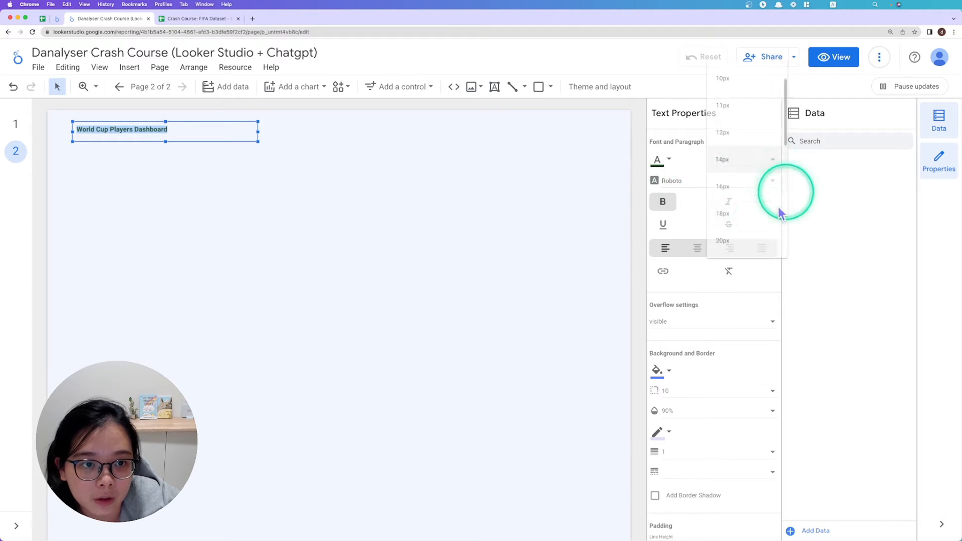
pyautogui.scroll(-4, 756, 228)
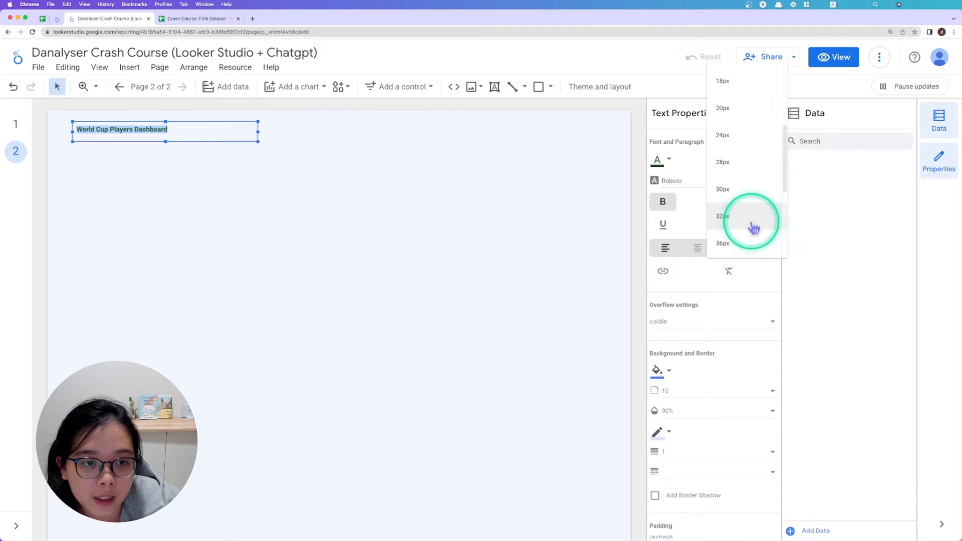
pyautogui.click(754, 226)
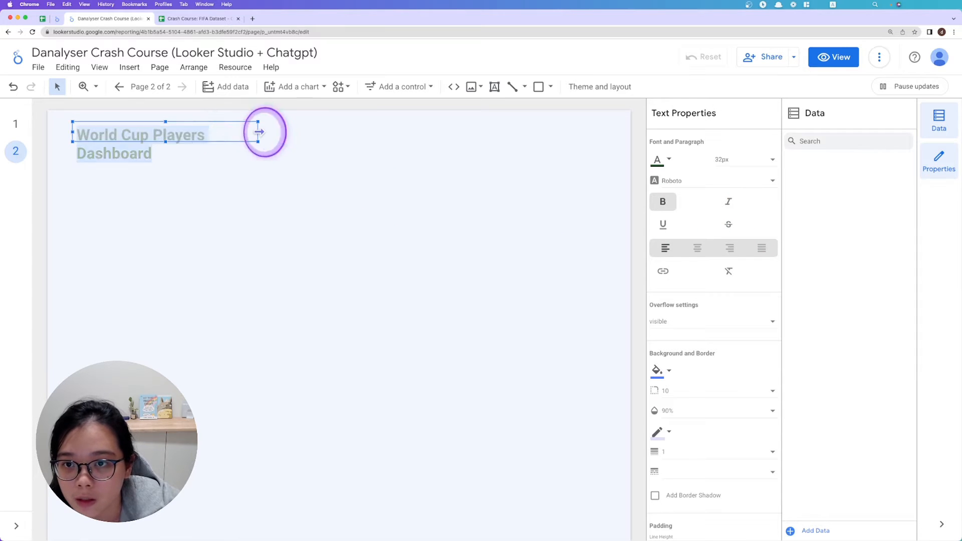
# - Widen the title's text box so the text fits on one line and shift the box slightly
pyautogui.moveTo(258, 132); pyautogui.dragTo(392, 131)
pyautogui.click(406, 148)
pyautogui.click(292, 134)
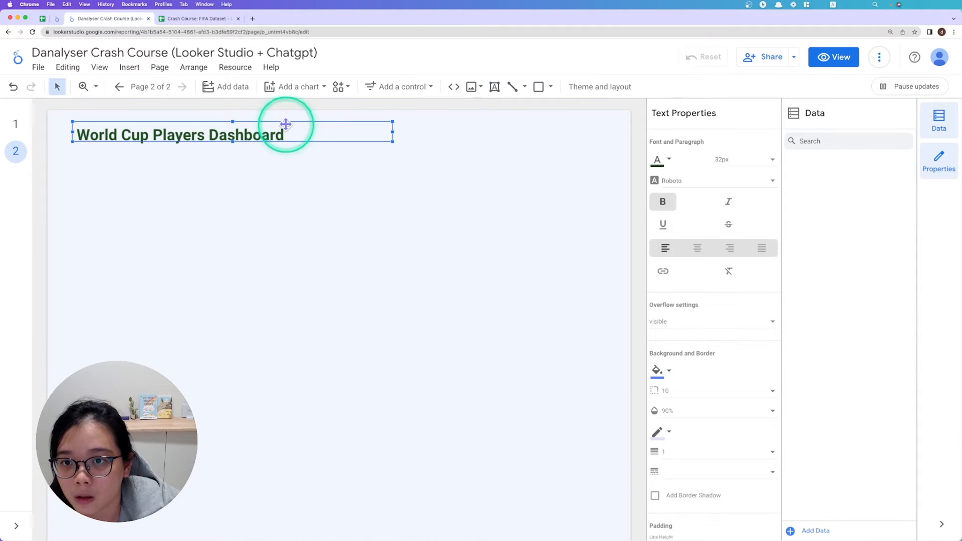
pyautogui.moveTo(286, 124); pyautogui.dragTo(399, 144)
# - Upload the background image Grey Digital Camera Landscape Banner.jpg from the Downloads folder onto the second page, as used on the first page
pyautogui.click(25, 125)
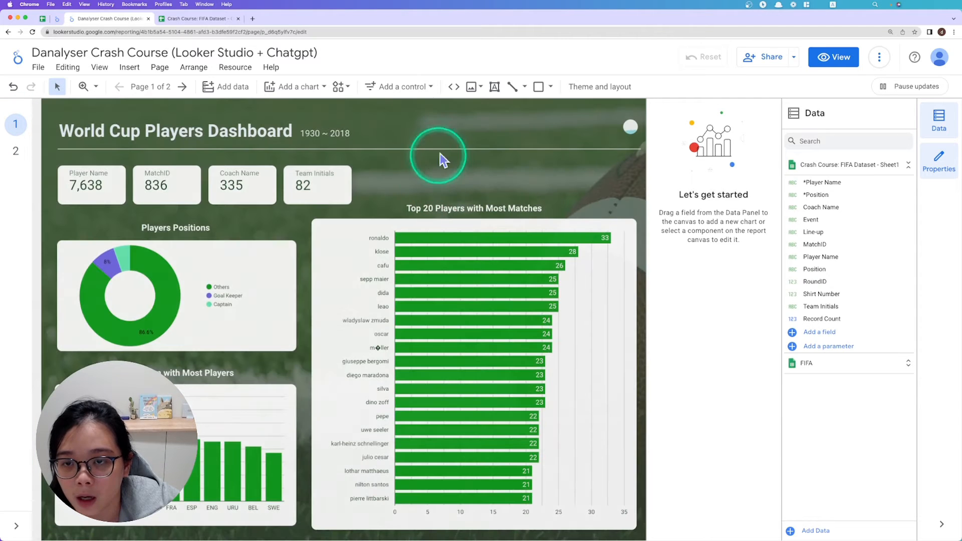
pyautogui.click(466, 124)
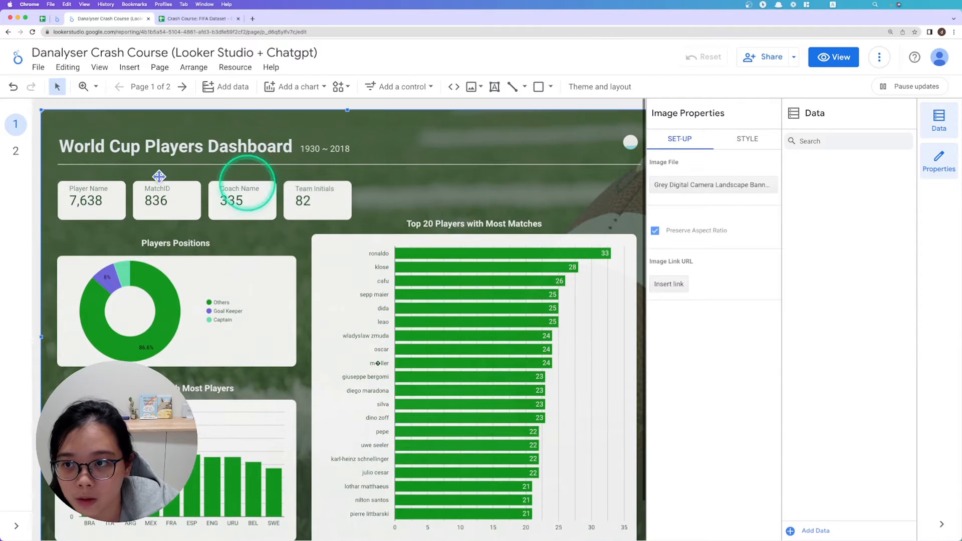
pyautogui.click(20, 151)
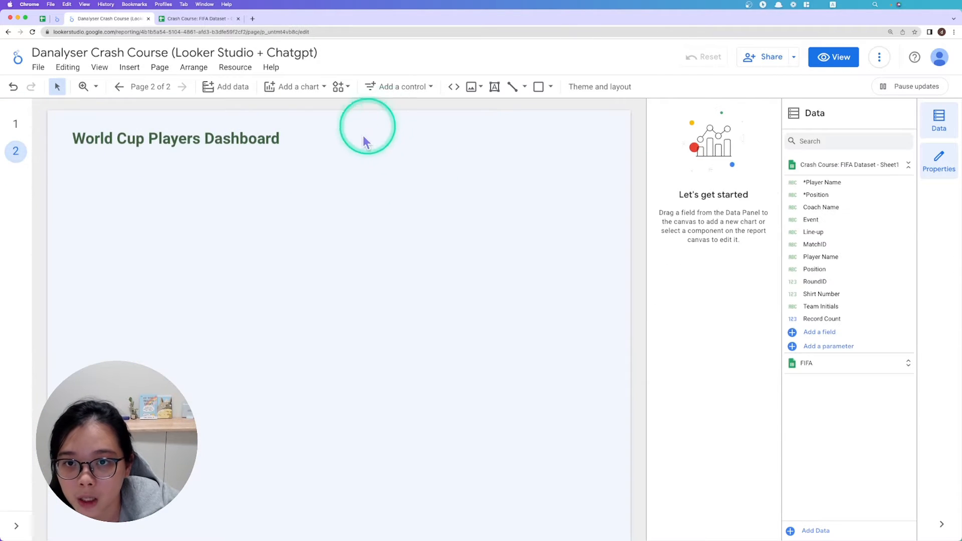
pyautogui.click(472, 88)
pyautogui.click(498, 110)
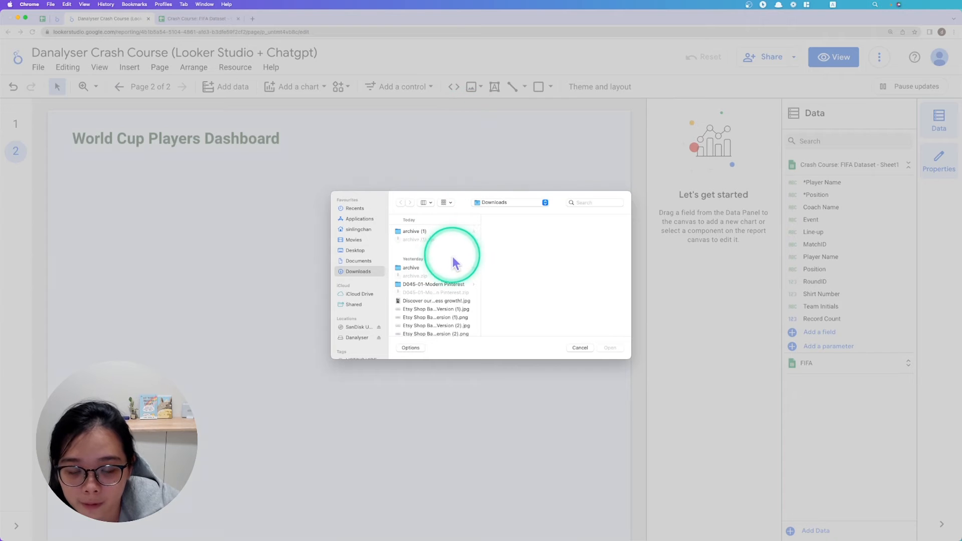
pyautogui.scroll(-2, 453, 257)
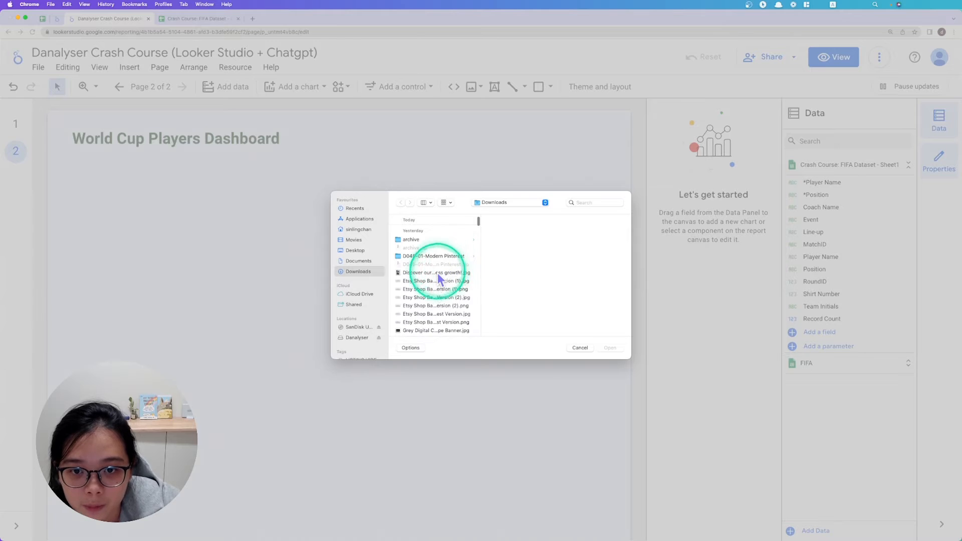
pyautogui.scroll(-1, 441, 279)
pyautogui.click(448, 299)
pyautogui.scroll(1, 450, 293)
pyautogui.scroll(-1, 451, 293)
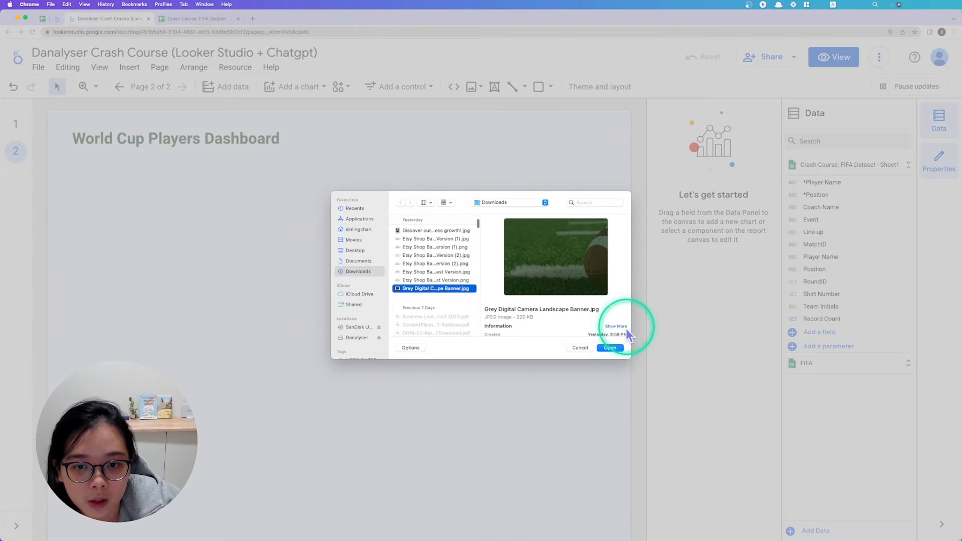
pyautogui.click(613, 351)
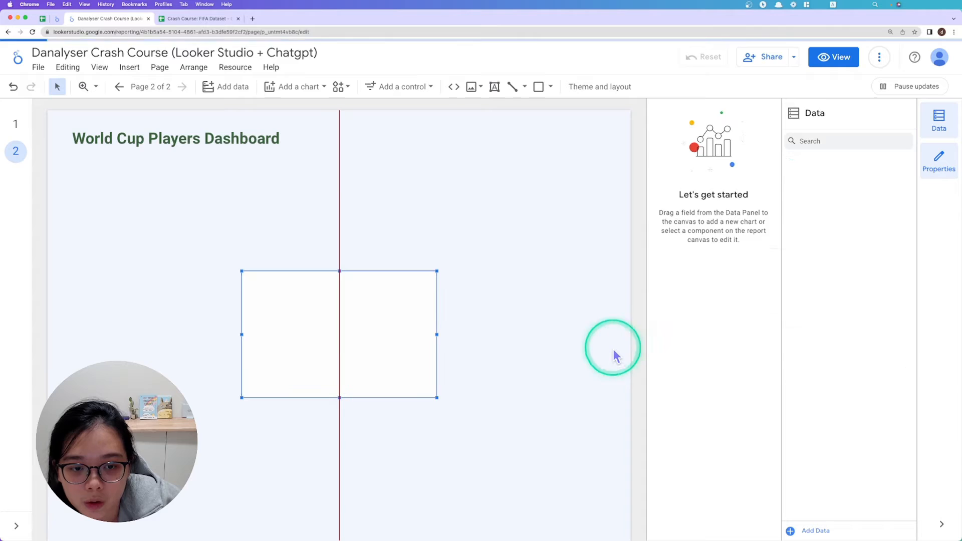
# - Align the uploaded image with the page's upper-left corner, enlarge it to cover the whole page, and preview the report
pyautogui.moveTo(476, 228); pyautogui.dragTo(166, 146)
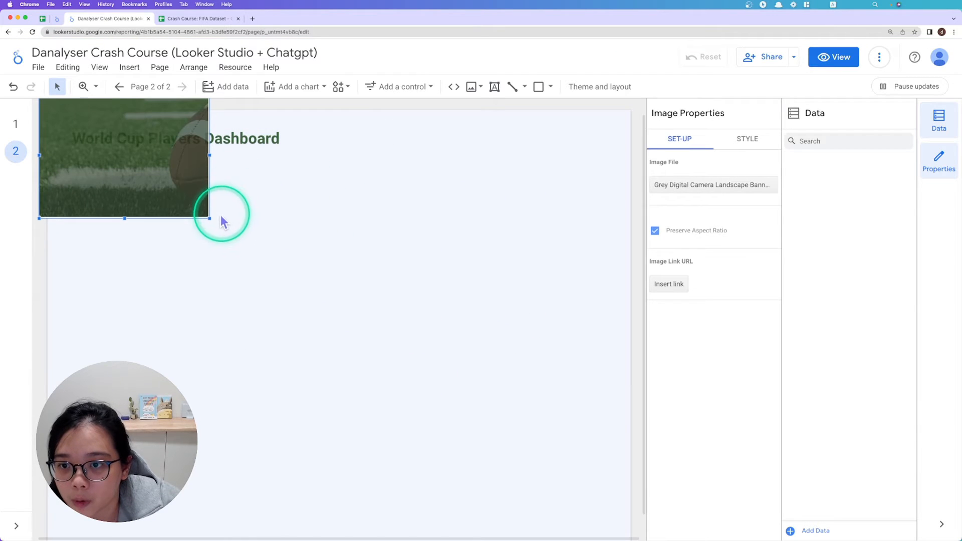
pyautogui.moveTo(209, 218); pyautogui.dragTo(726, 520)
pyautogui.moveTo(582, 343)
pyautogui.mouseDown()
pyautogui.moveTo(582, 362)
pyautogui.moveTo(580, 353)
pyautogui.mouseUp()
pyautogui.moveTo(400, 213); pyautogui.dragTo(407, 212)
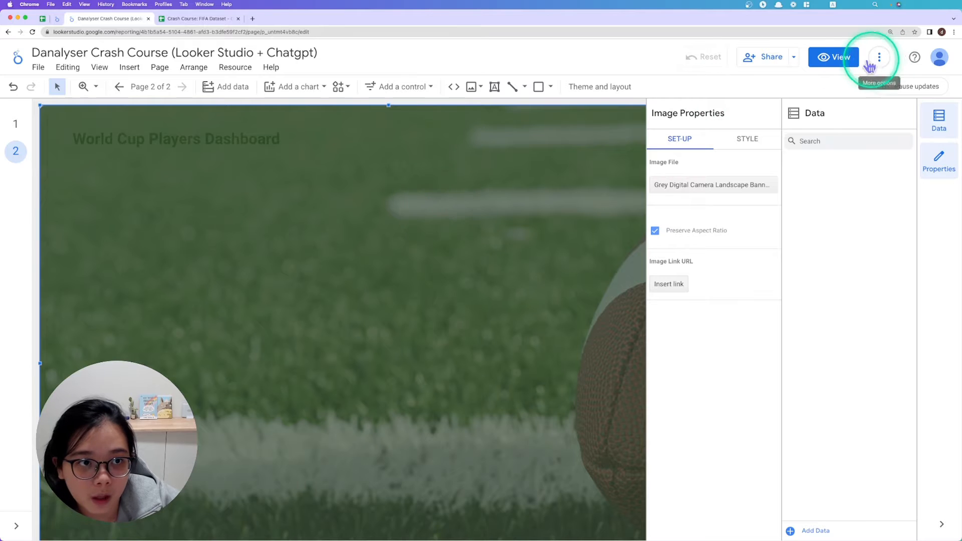
pyautogui.click(851, 57)
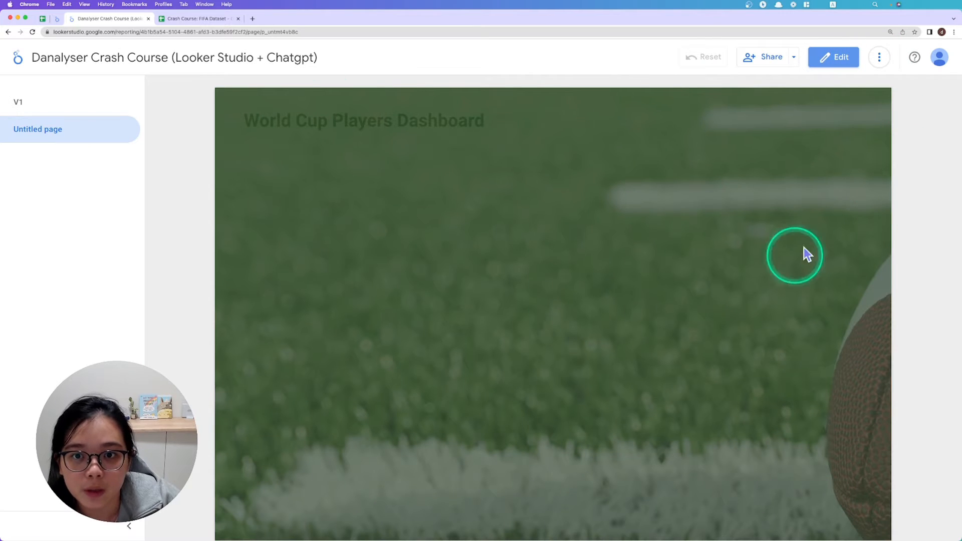
pyautogui.click(856, 66)
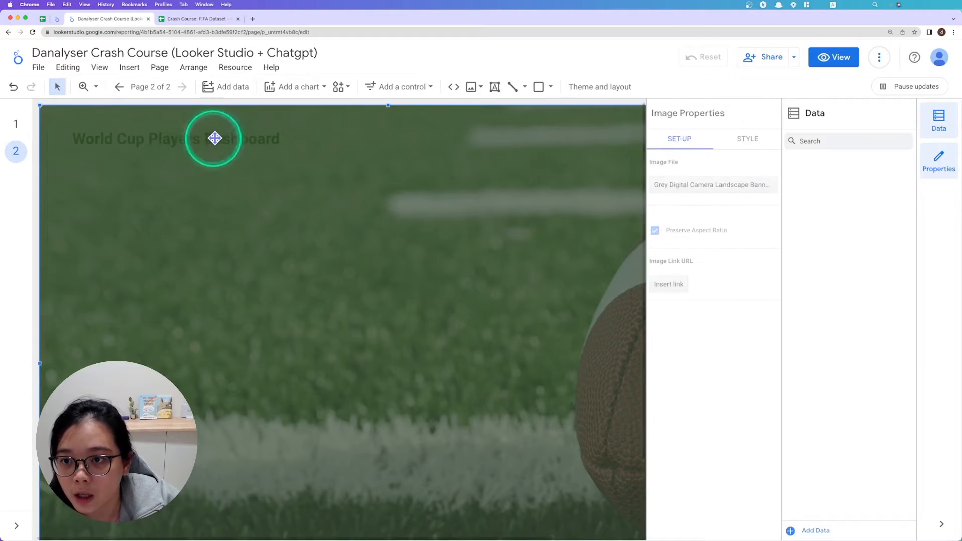
# - Send the football background image to the back, behind the title
pyautogui.click(212, 137)
pyautogui.rightClick(281, 142)
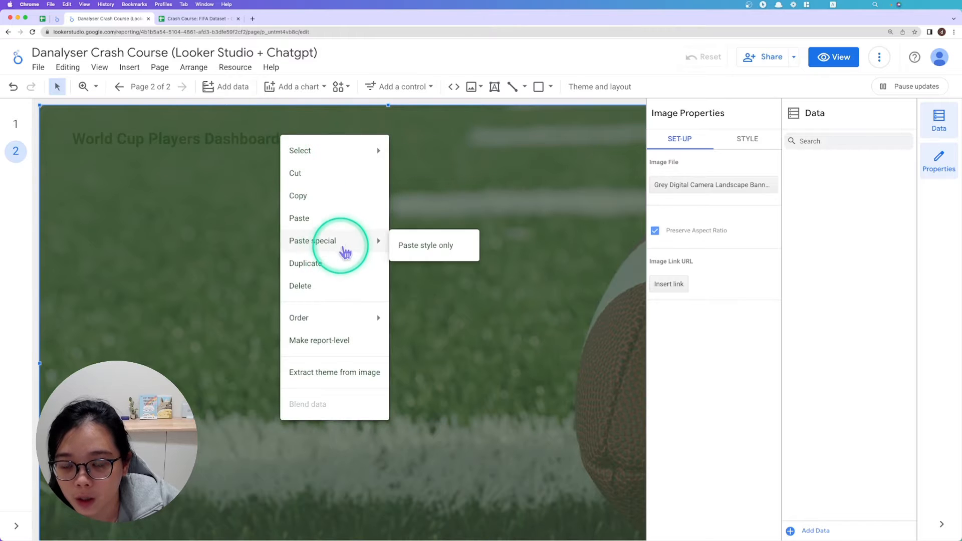
pyautogui.click(356, 321)
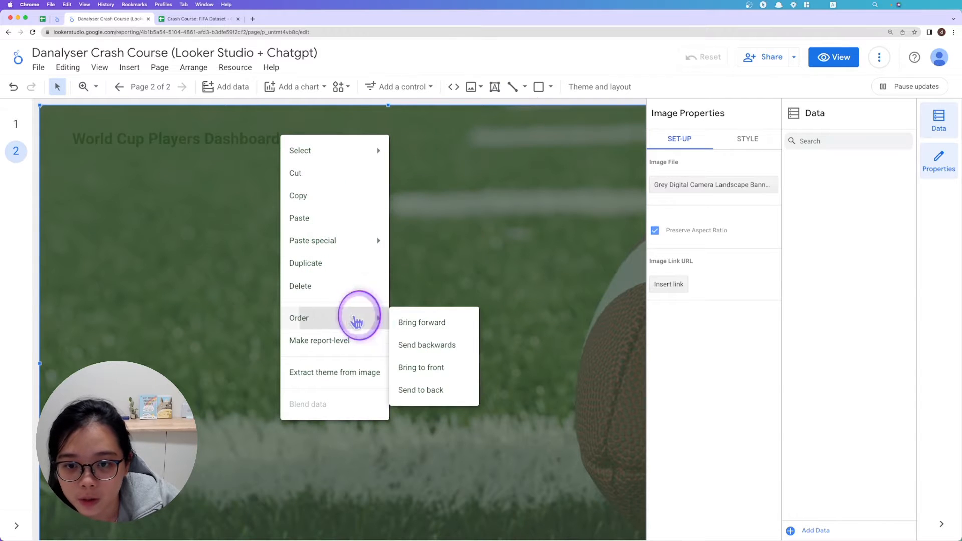
pyautogui.click(420, 390)
# - Give the title's text box a transparent background and set its font colour to off-white
pyautogui.click(167, 134)
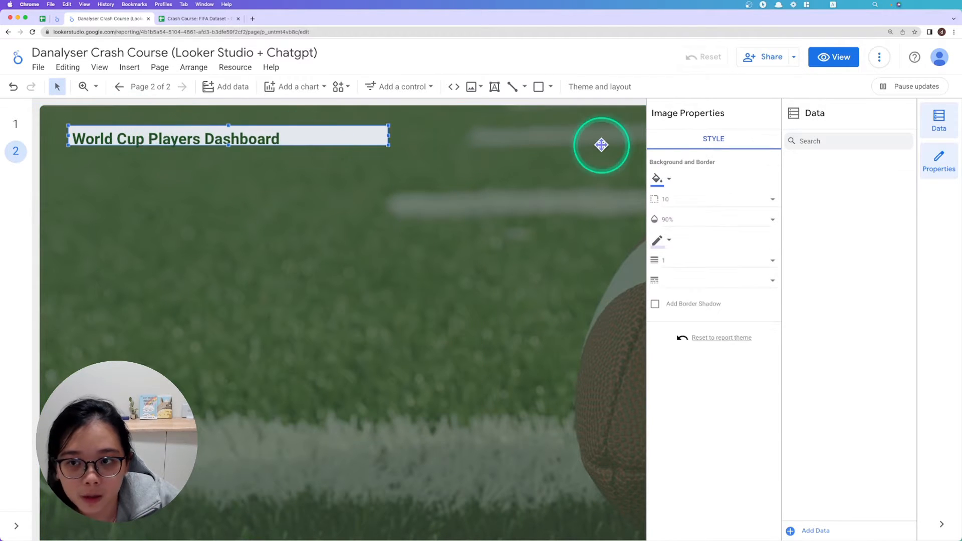
pyautogui.click(676, 375)
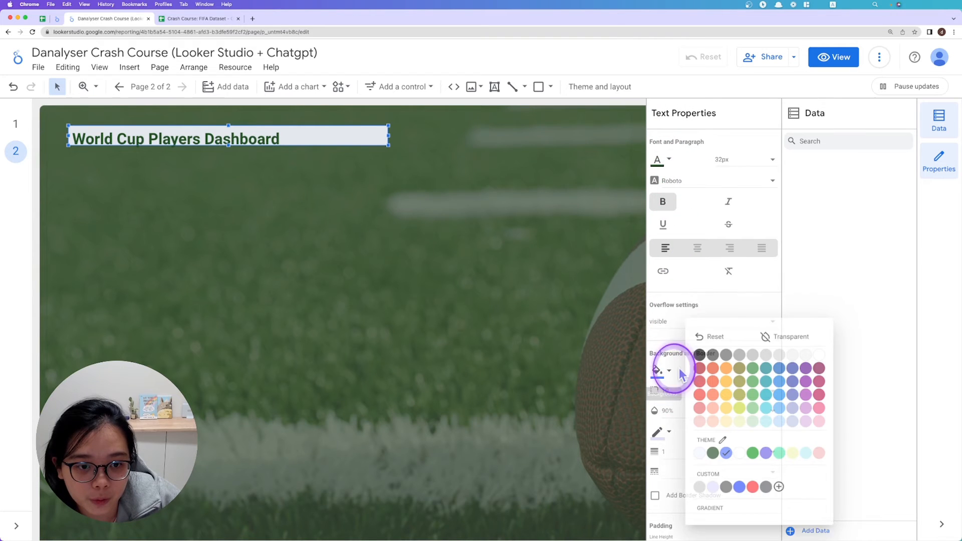
pyautogui.click(801, 328)
pyautogui.click(667, 159)
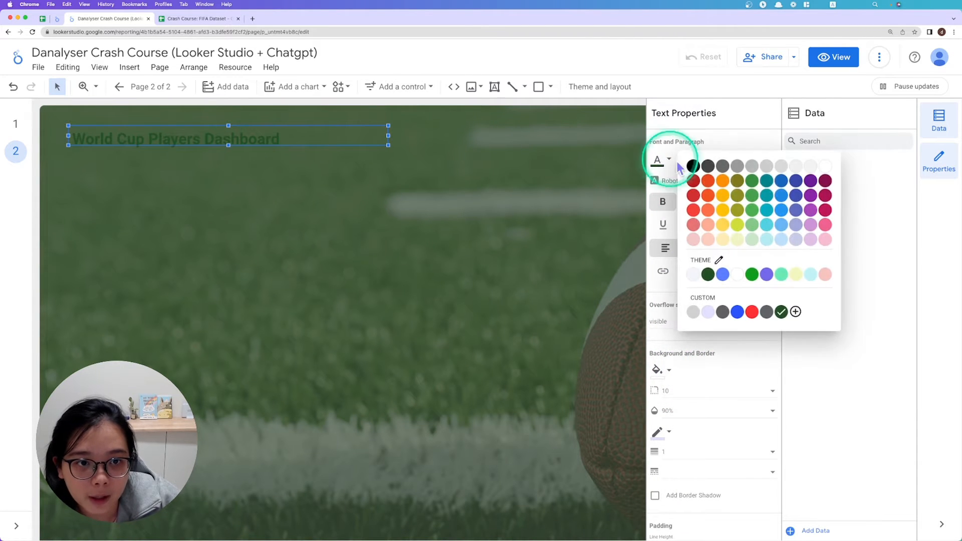
pyautogui.click(810, 168)
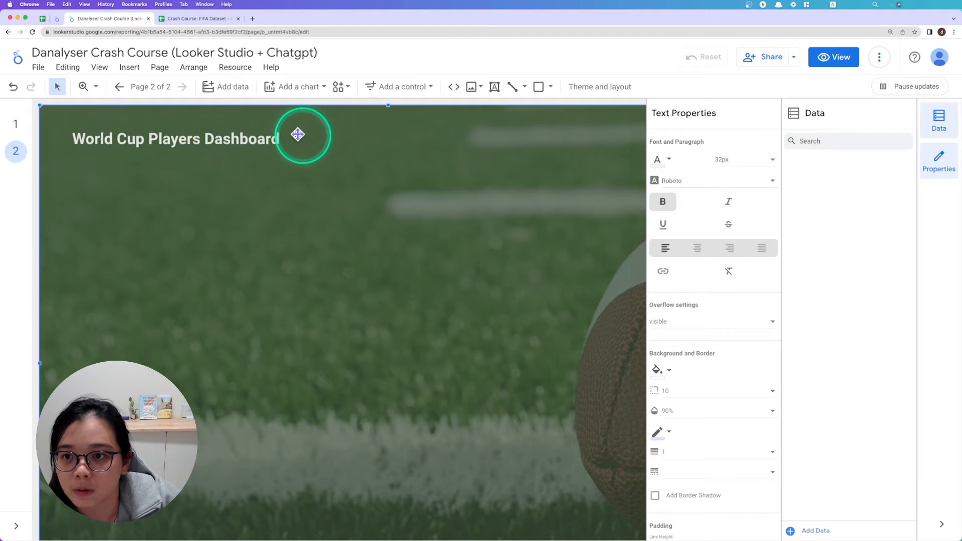
# - Move the title slightly closer to the upper-left corner of the background image
pyautogui.click(273, 131)
pyautogui.click(274, 133)
pyautogui.doubleClick(264, 126)
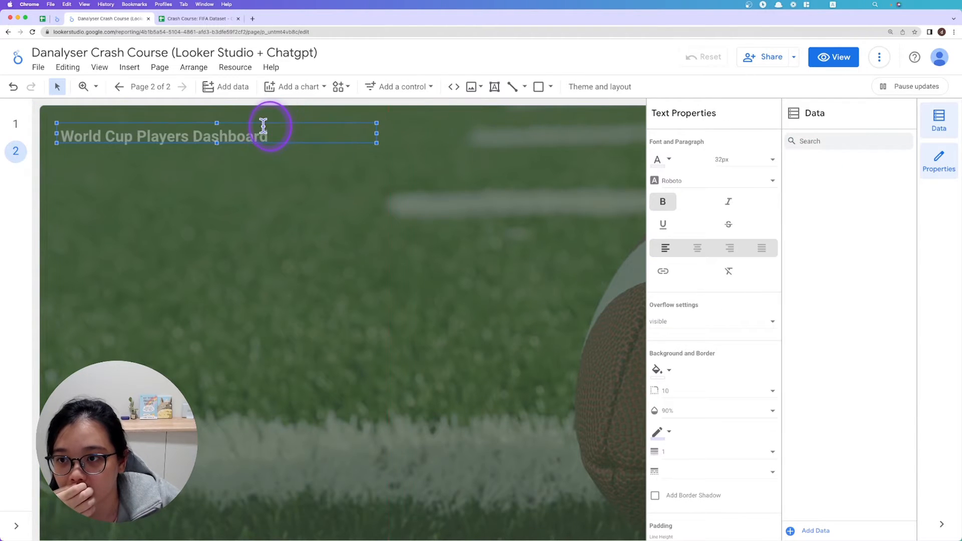
pyautogui.click(396, 173)
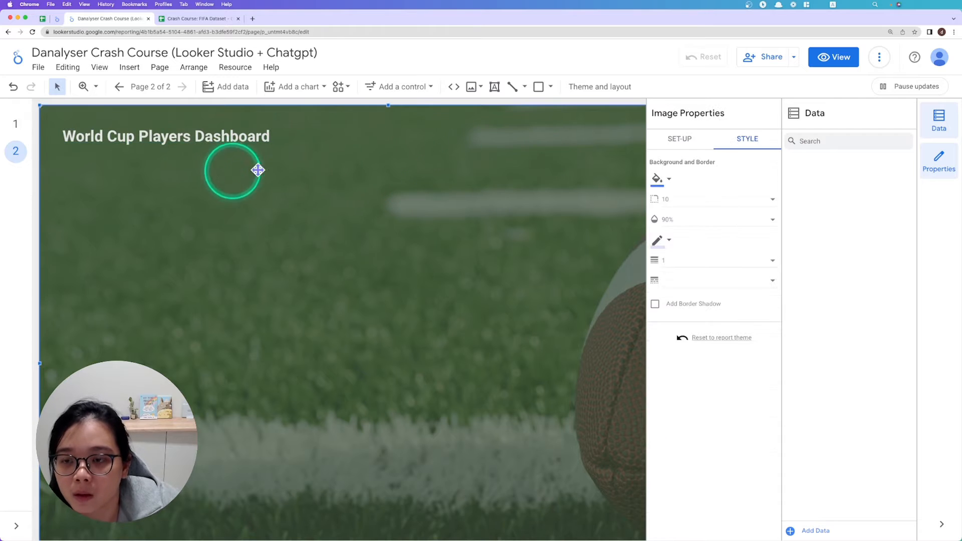
# - Draw a horizontal line just beneath the title, spanning almost the full page width
pyautogui.click(512, 87)
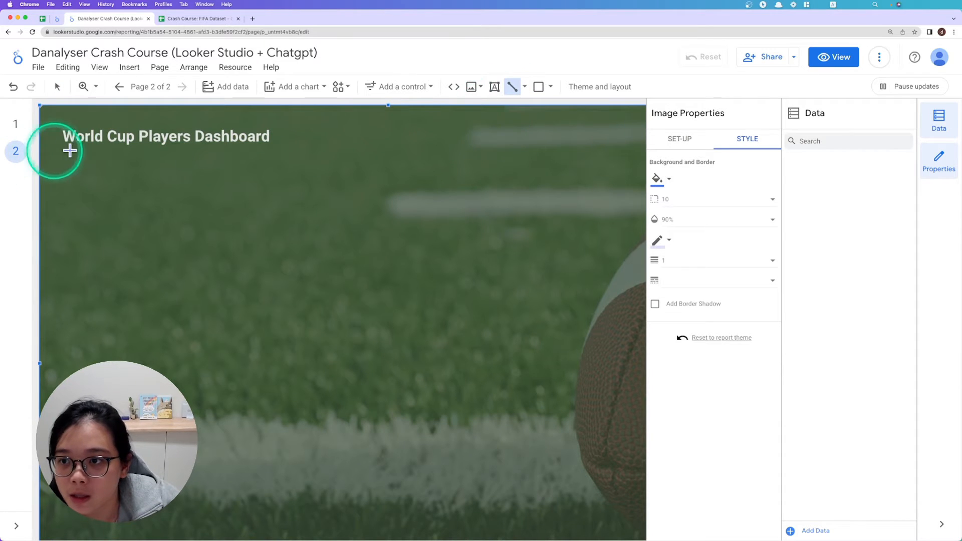
pyautogui.moveTo(58, 150); pyautogui.dragTo(640, 149)
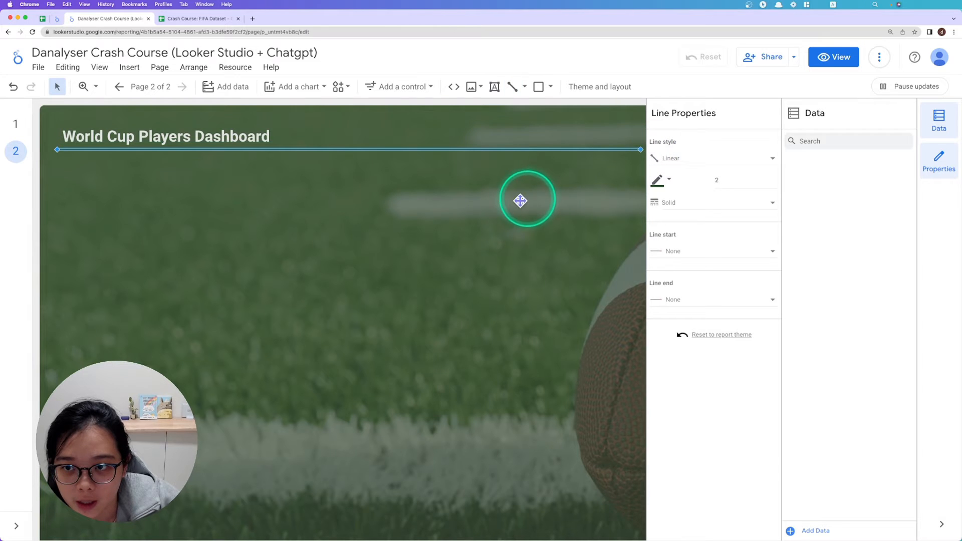
pyautogui.click(544, 202)
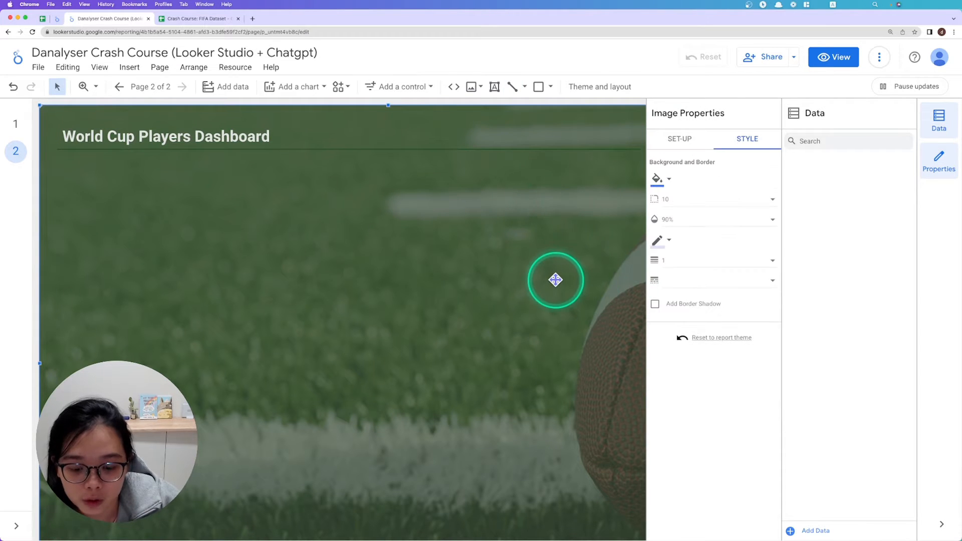
# - Change the colour of the divider line beneath the title to off-white
pyautogui.scroll(-4, 554, 279)
pyautogui.click(515, 142)
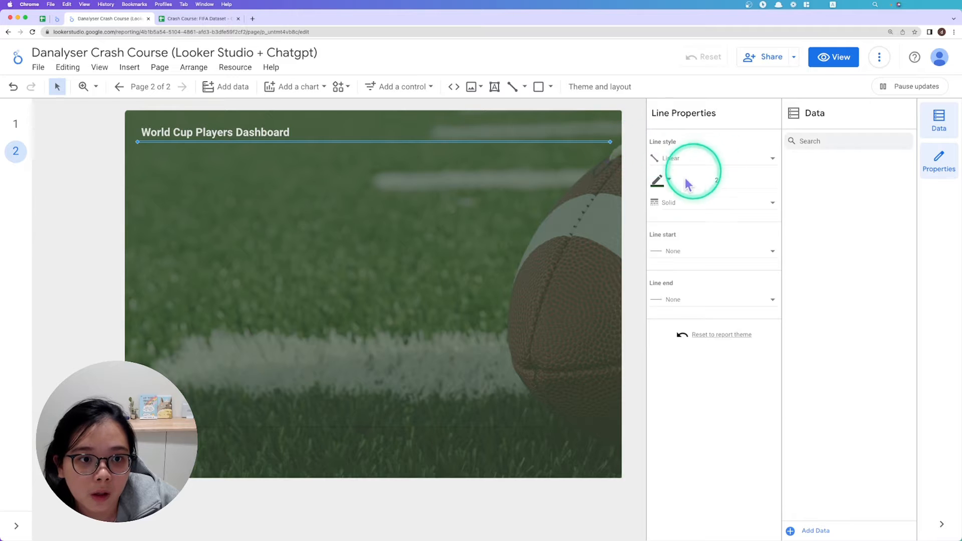
pyautogui.click(666, 180)
pyautogui.click(814, 220)
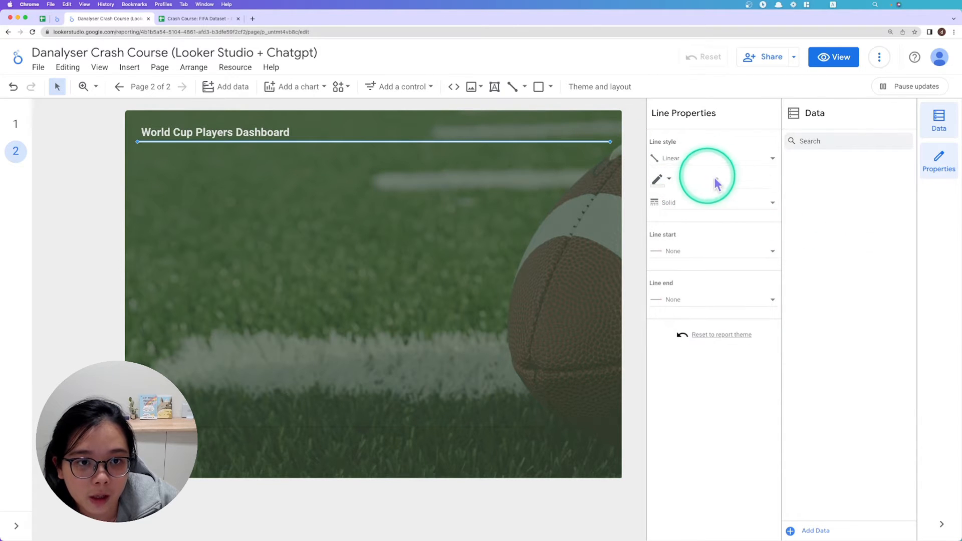
pyautogui.click(515, 243)
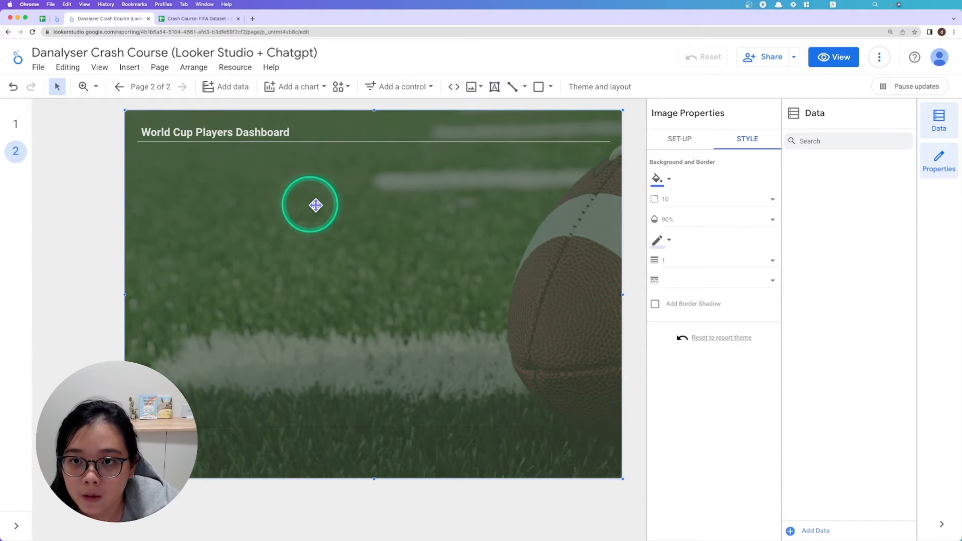
# - Add a scorecard beneath the left end of the divider line and set its metric to Player Name
pyautogui.click(298, 89)
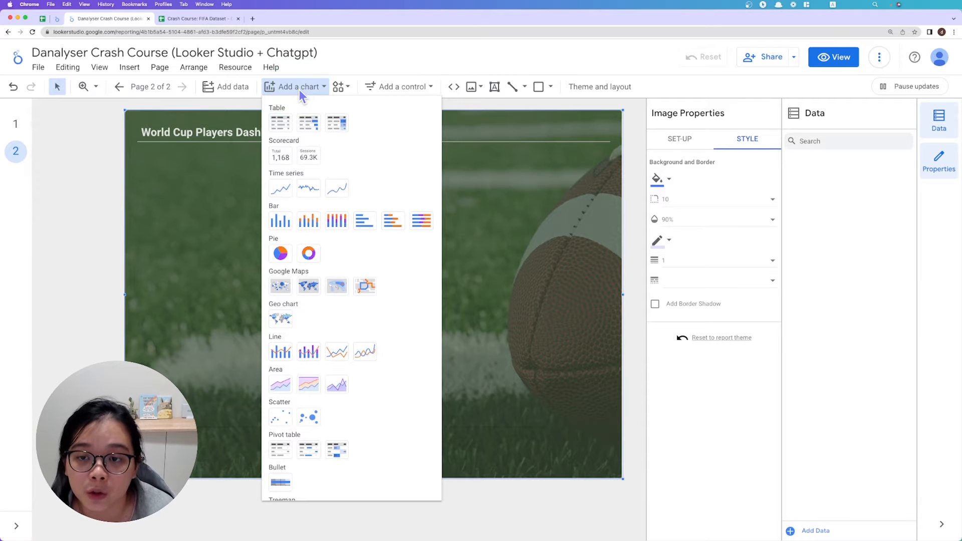
pyautogui.click(304, 91)
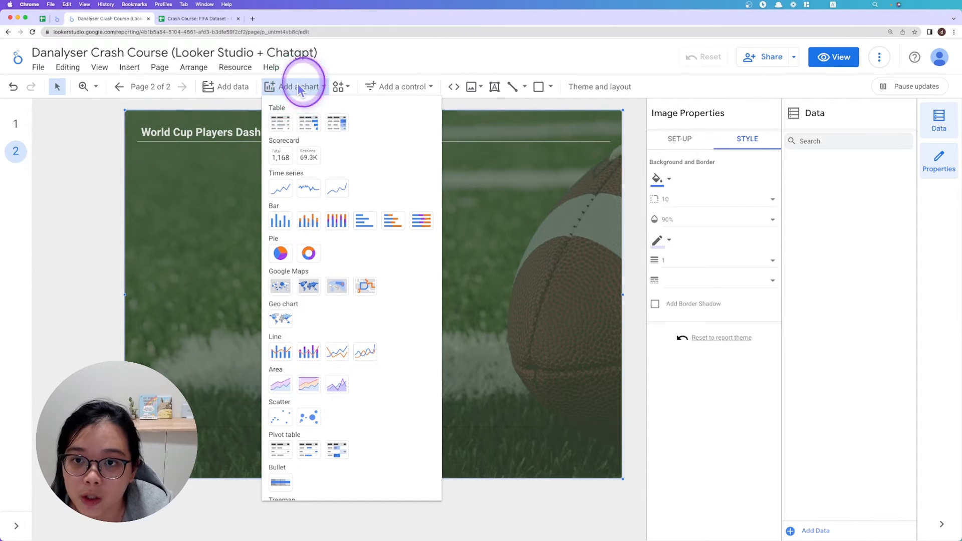
pyautogui.click(301, 94)
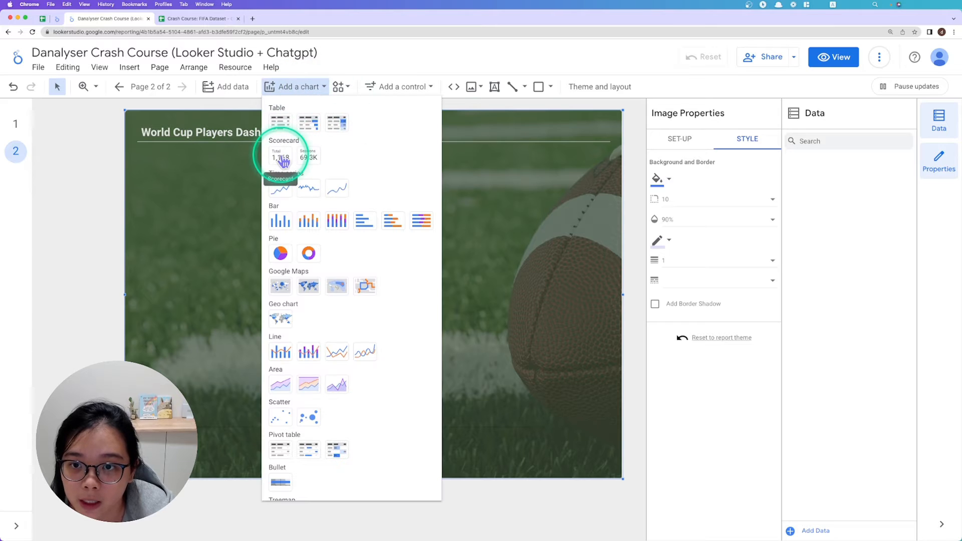
pyautogui.moveTo(282, 161); pyautogui.dragTo(141, 155)
pyautogui.moveTo(181, 181); pyautogui.dragTo(180, 176)
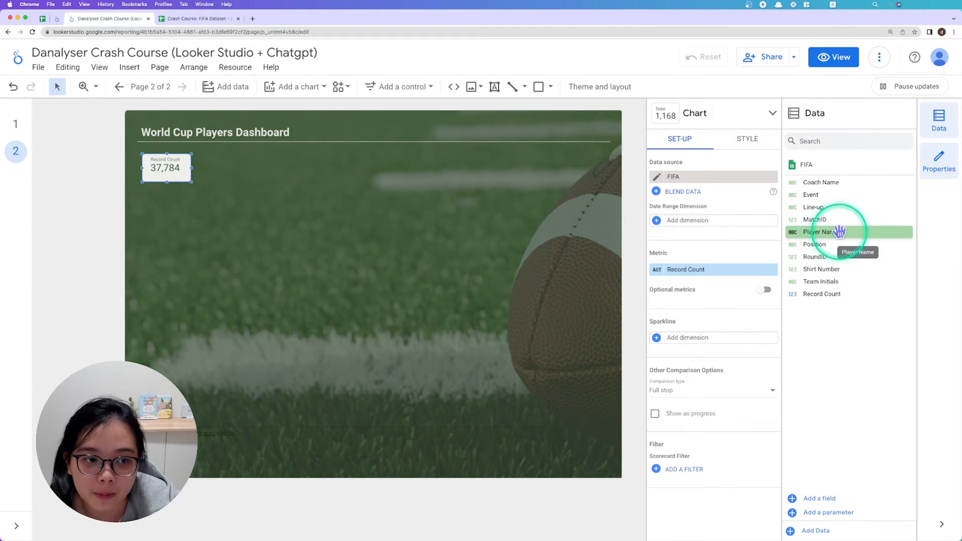
pyautogui.moveTo(864, 240); pyautogui.dragTo(849, 289)
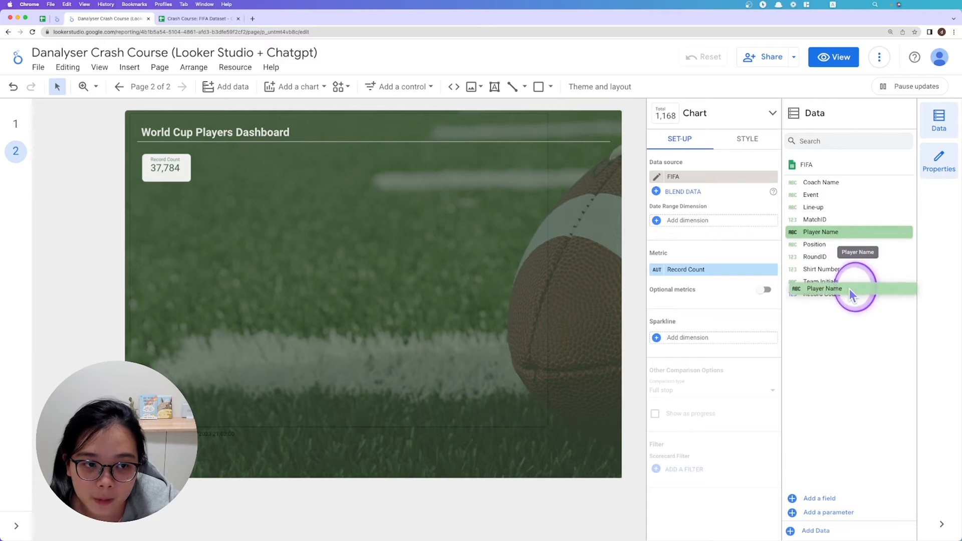
pyautogui.moveTo(708, 271); pyautogui.dragTo(751, 271)
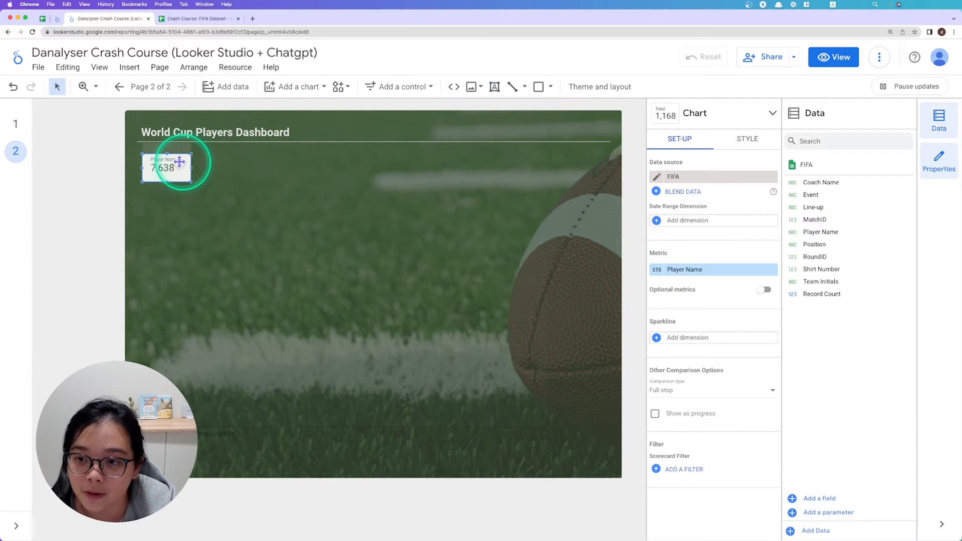
# - Copy the Player Name scorecard, place the copy to its right in the same row, and set the copy's metric to Team Initials
pyautogui.scroll(5, 177, 162)
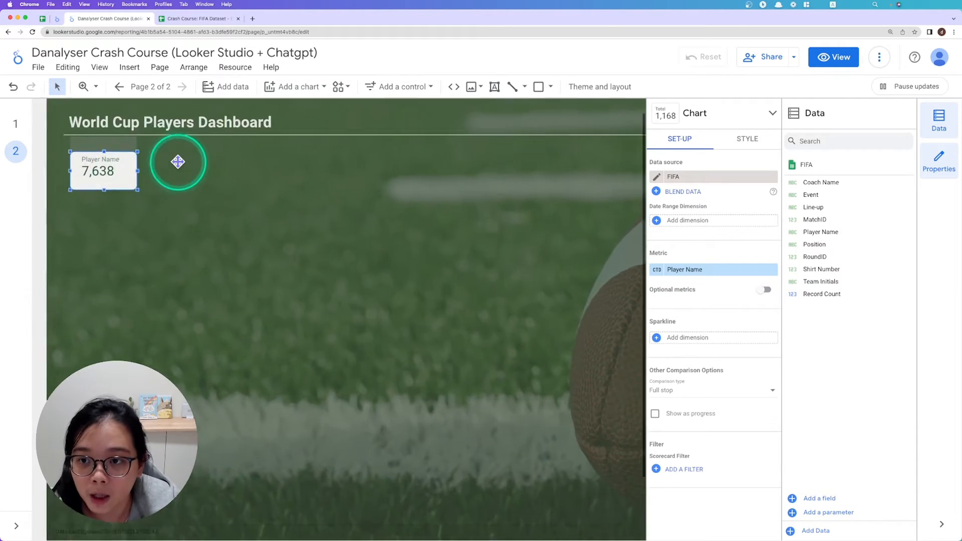
pyautogui.scroll(1, 178, 162)
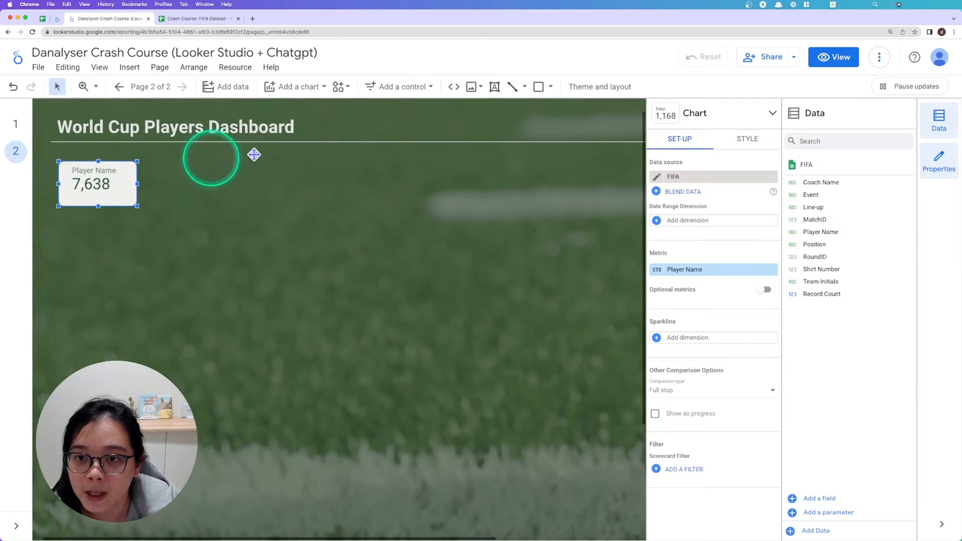
pyautogui.rightClick(126, 190)
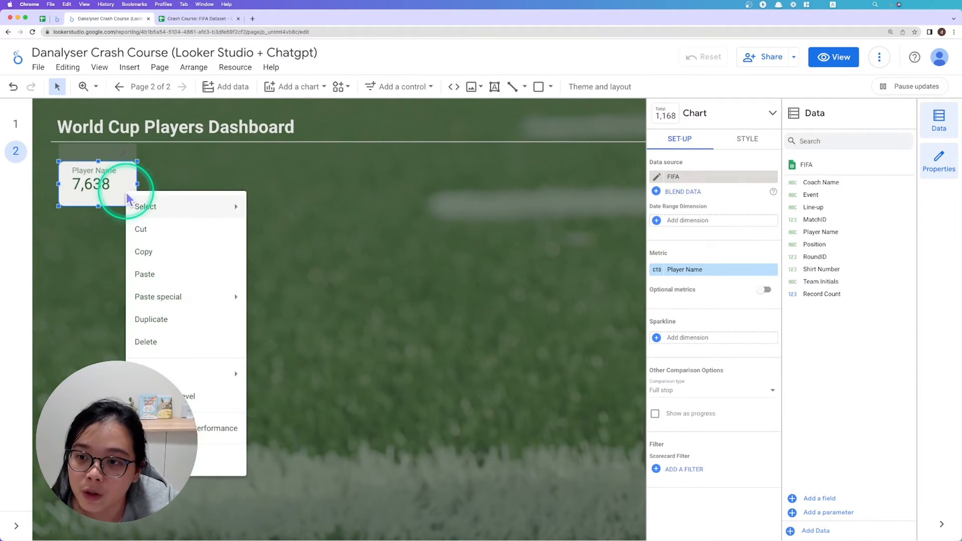
pyautogui.click(157, 245)
pyautogui.rightClick(170, 159)
pyautogui.click(227, 240)
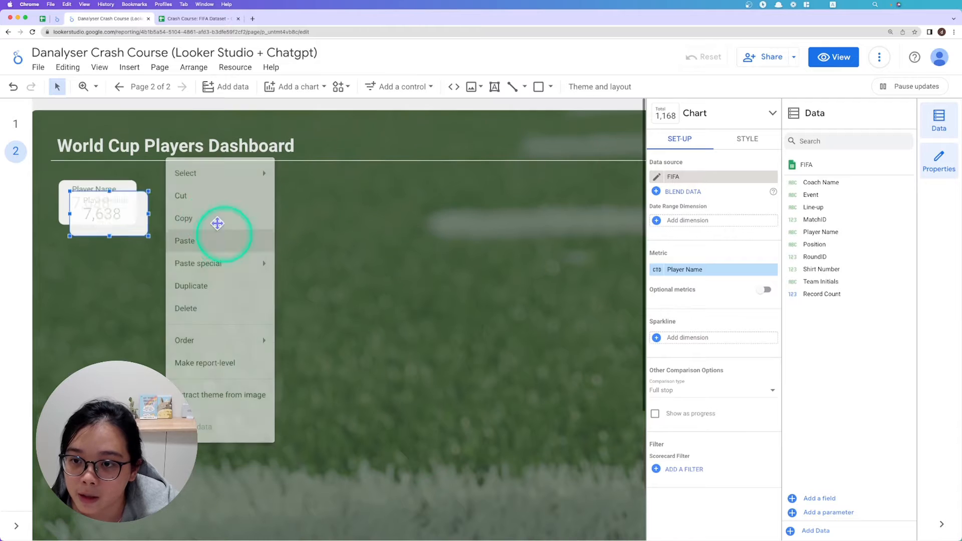
pyautogui.moveTo(200, 192); pyautogui.dragTo(201, 192)
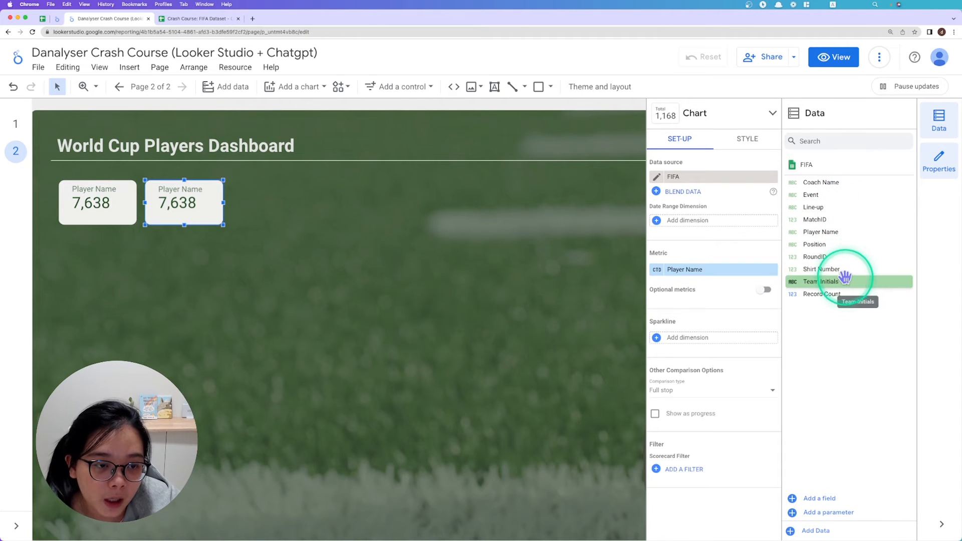
pyautogui.moveTo(848, 279); pyautogui.dragTo(714, 266)
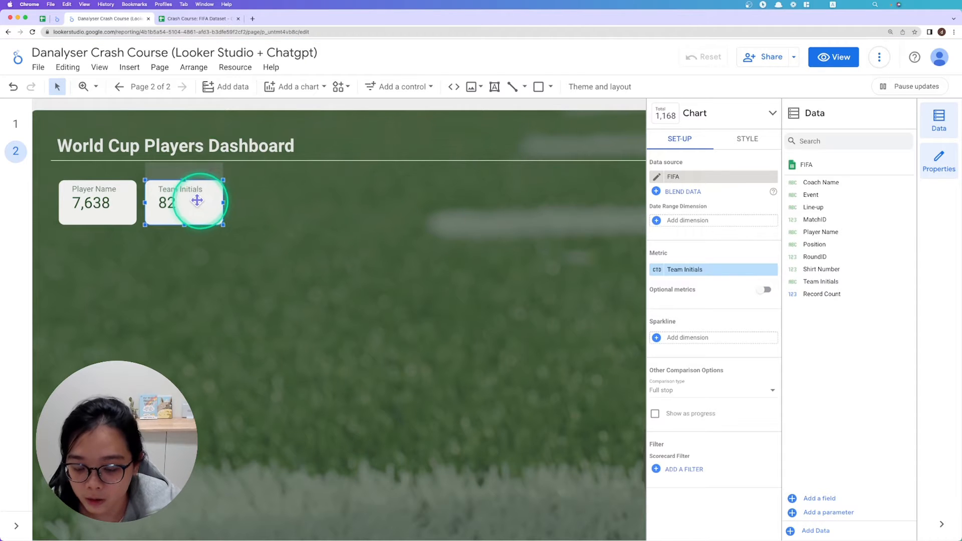
# - Paste a third scorecard to the right of the Team Initials one and set its metric to Coach Name
pyautogui.press('super+v')
pyautogui.moveTo(200, 207); pyautogui.dragTo(283, 204)
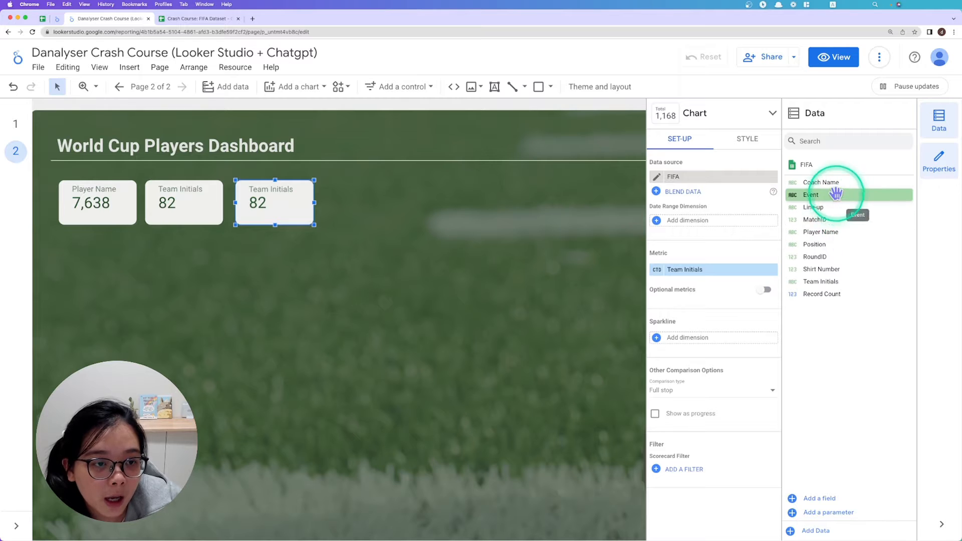
pyautogui.moveTo(835, 182); pyautogui.dragTo(711, 270)
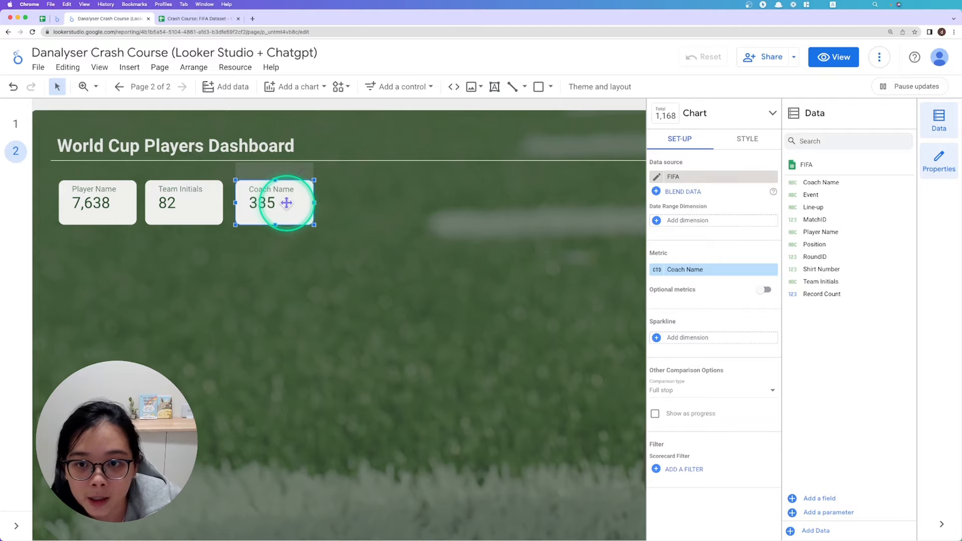
# - Paste a fourth scorecard to the right of the Coach Name one and set its metric to MatchID
pyautogui.press('super+v')
pyautogui.moveTo(290, 209); pyautogui.dragTo(367, 200)
pyautogui.moveTo(903, 231); pyautogui.dragTo(813, 248)
pyautogui.moveTo(710, 275); pyautogui.dragTo(711, 273)
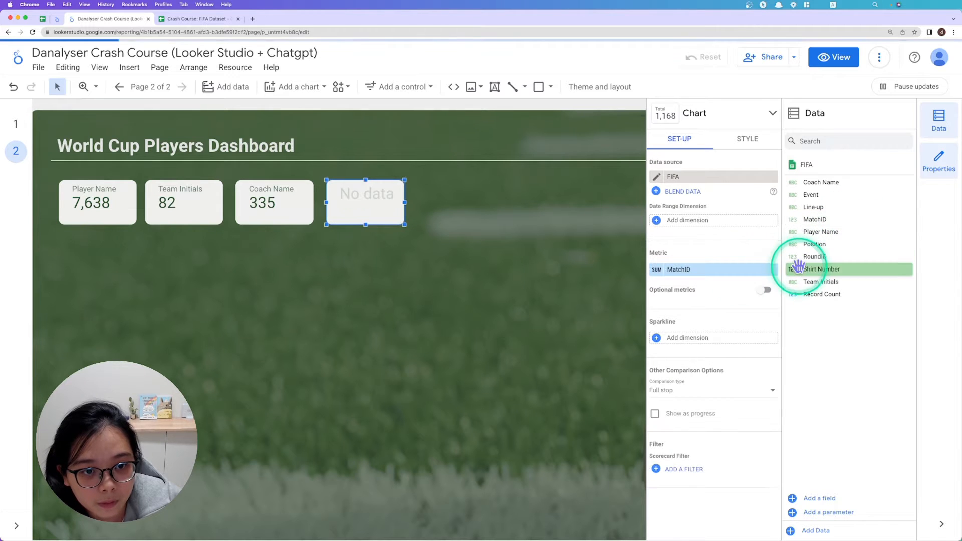
pyautogui.click(361, 201)
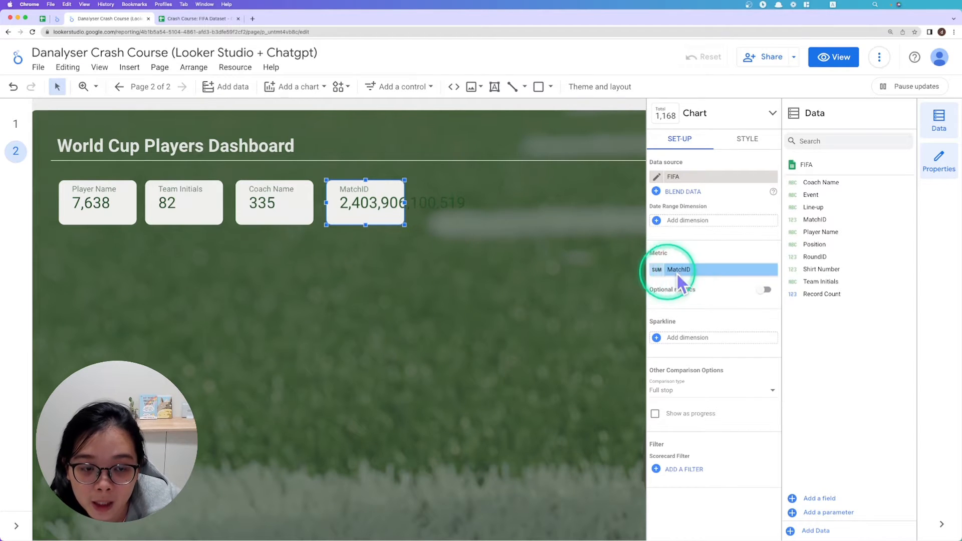
# - Add a table beneath the scorecards with MatchID as dimension and Coach Name as metric, and look through its rows
pyautogui.click(276, 87)
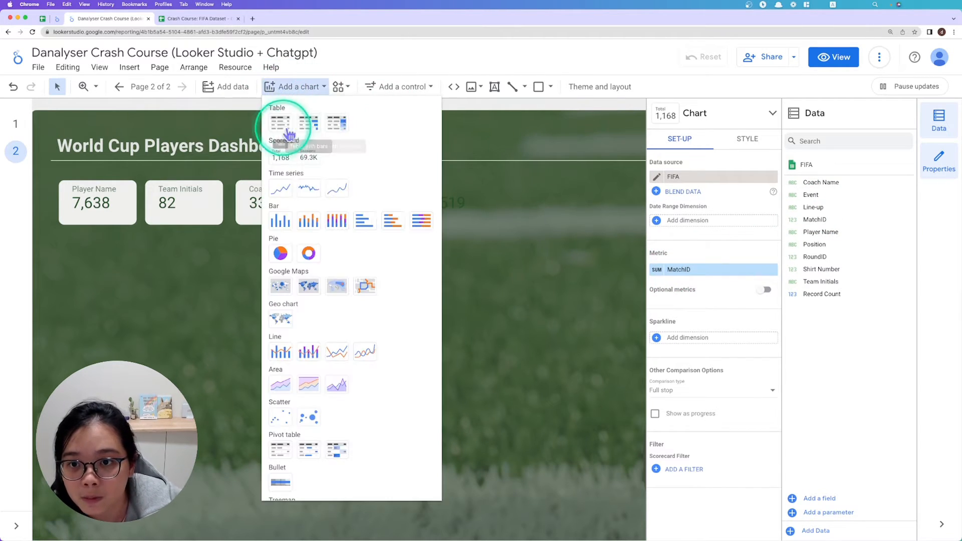
pyautogui.click(276, 125)
pyautogui.click(234, 248)
pyautogui.moveTo(788, 294); pyautogui.dragTo(399, 323)
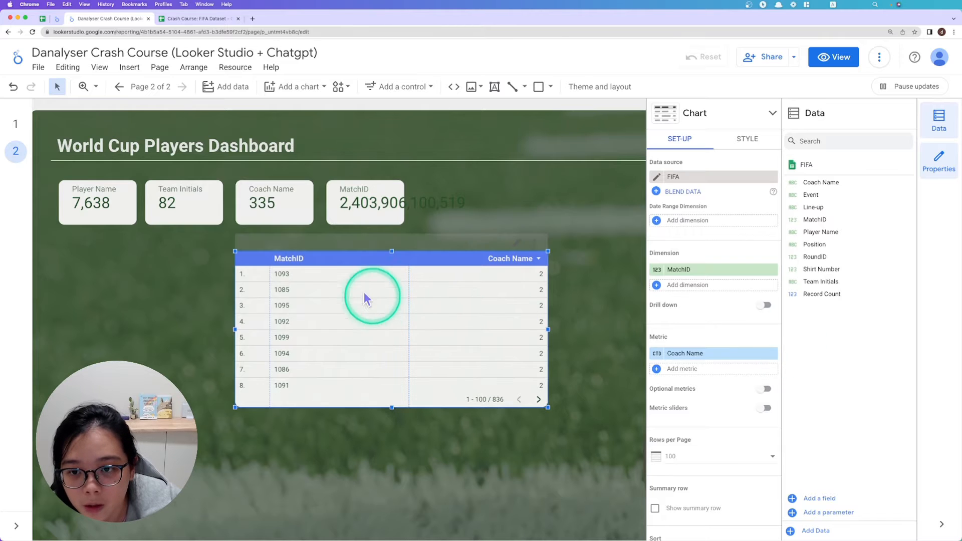
pyautogui.scroll(-10, 290, 289)
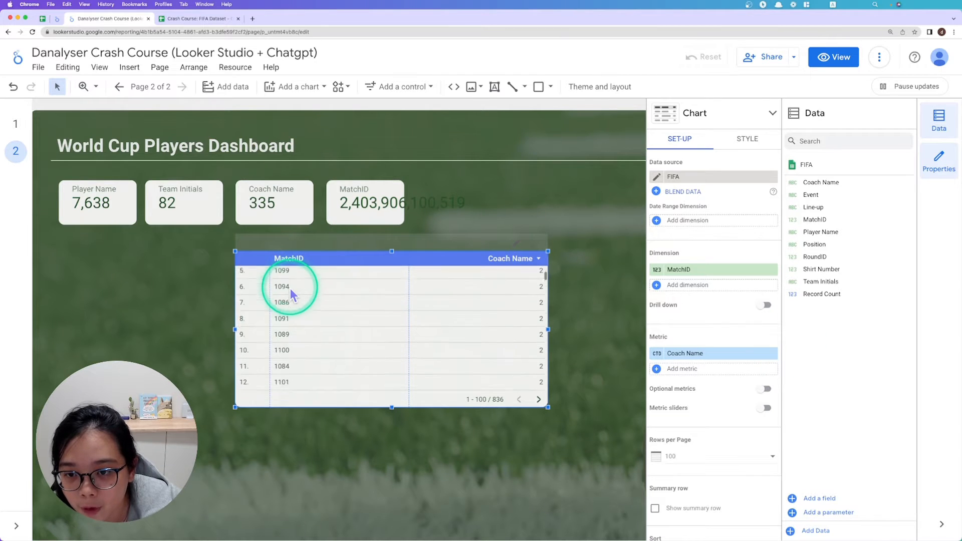
pyautogui.scroll(-5, 290, 288)
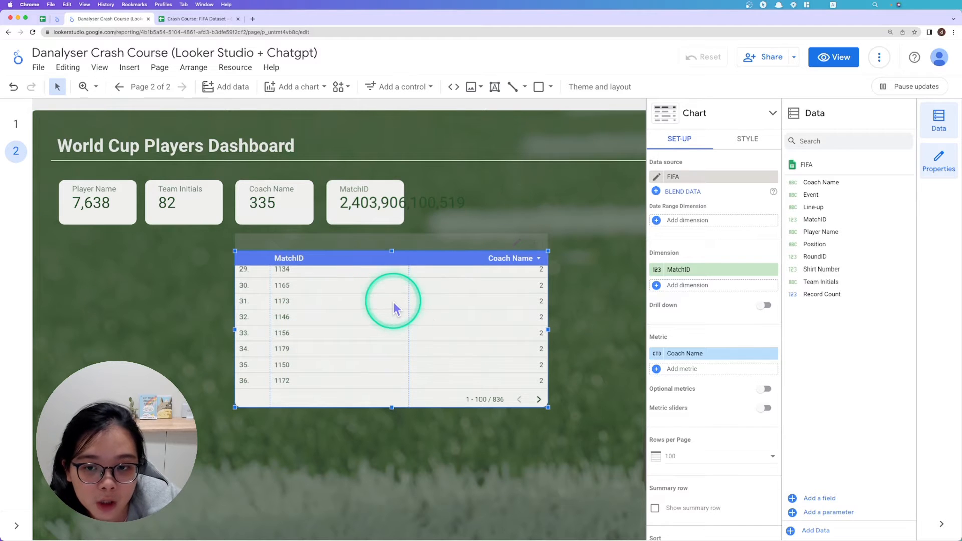
# - Change the MatchID field's type to Text in the FIFA data source
pyautogui.click(657, 178)
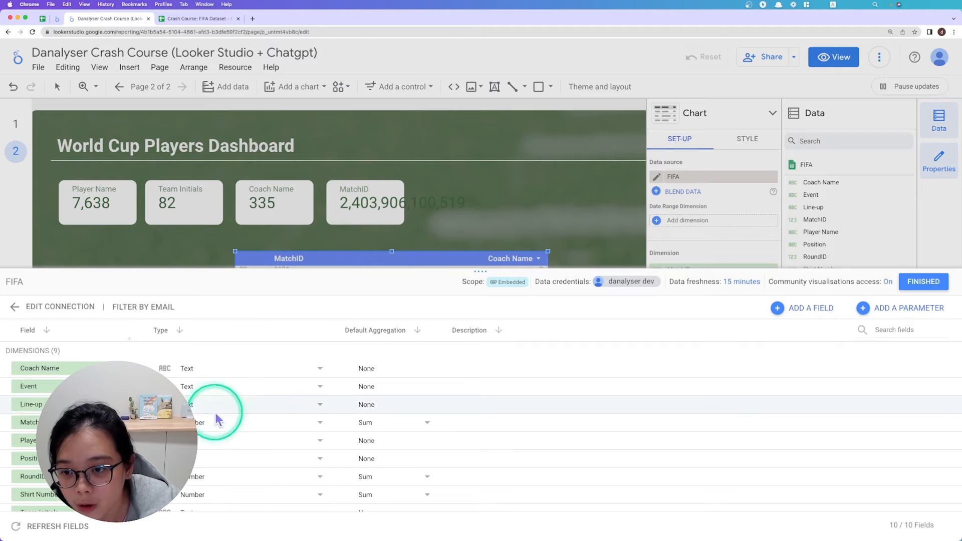
pyautogui.click(923, 281)
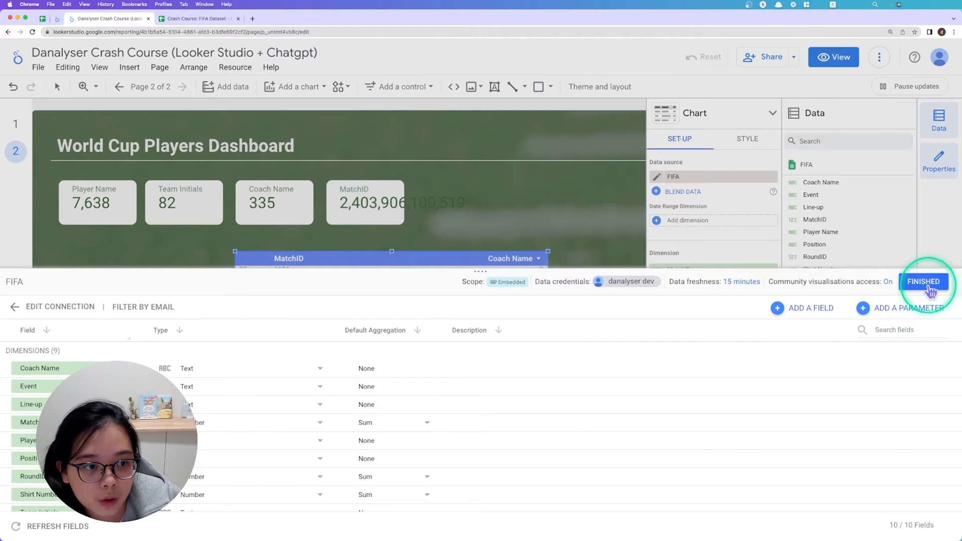
pyautogui.click(673, 179)
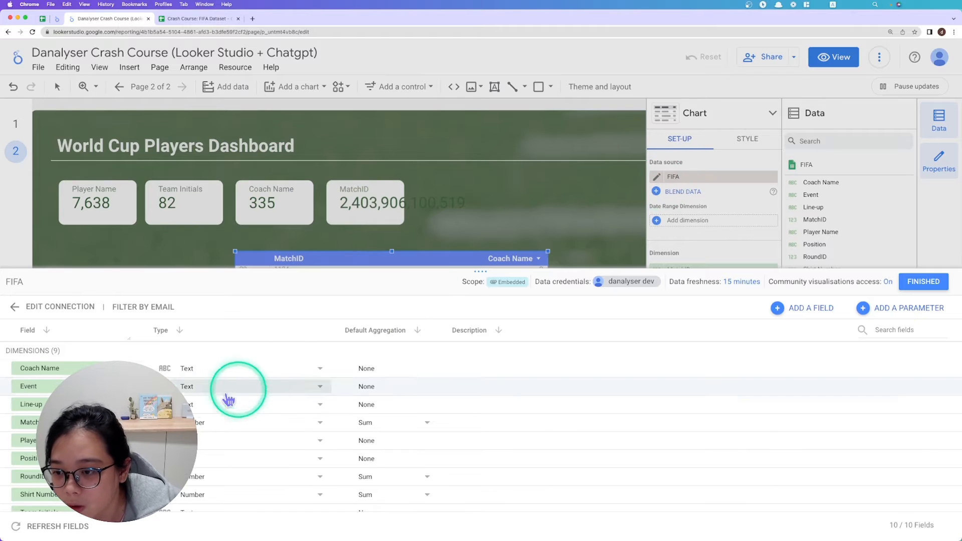
pyautogui.scroll(-2, 250, 408)
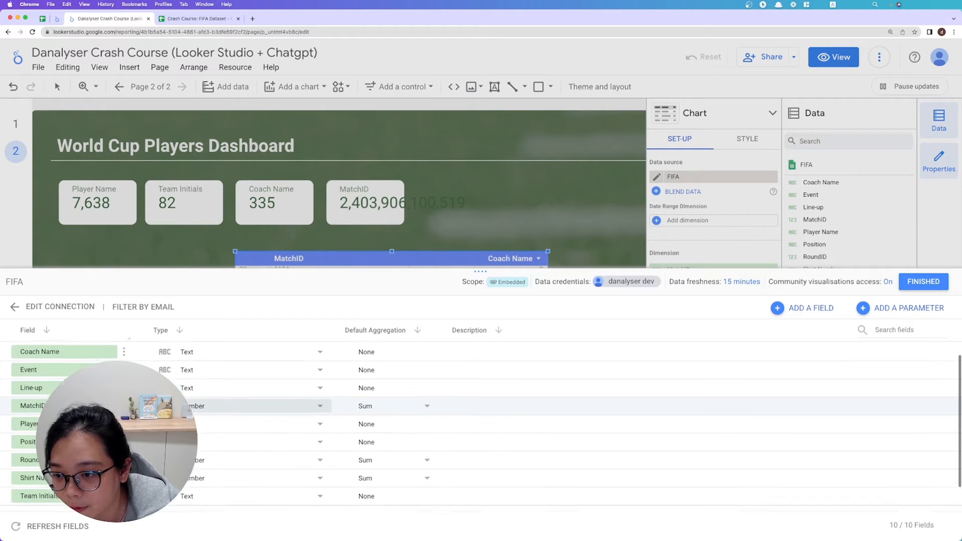
pyautogui.scroll(1, 250, 415)
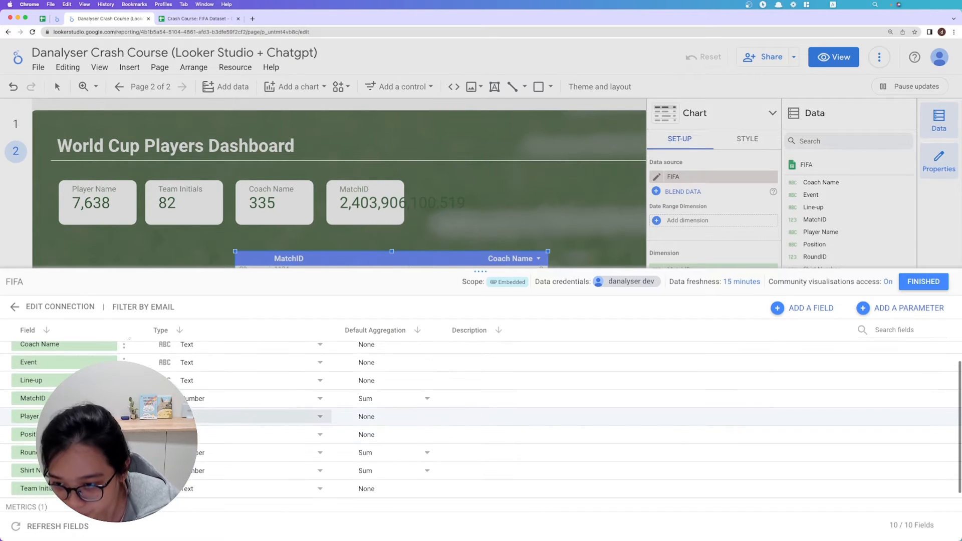
pyautogui.click(203, 398)
pyautogui.moveTo(236, 412)
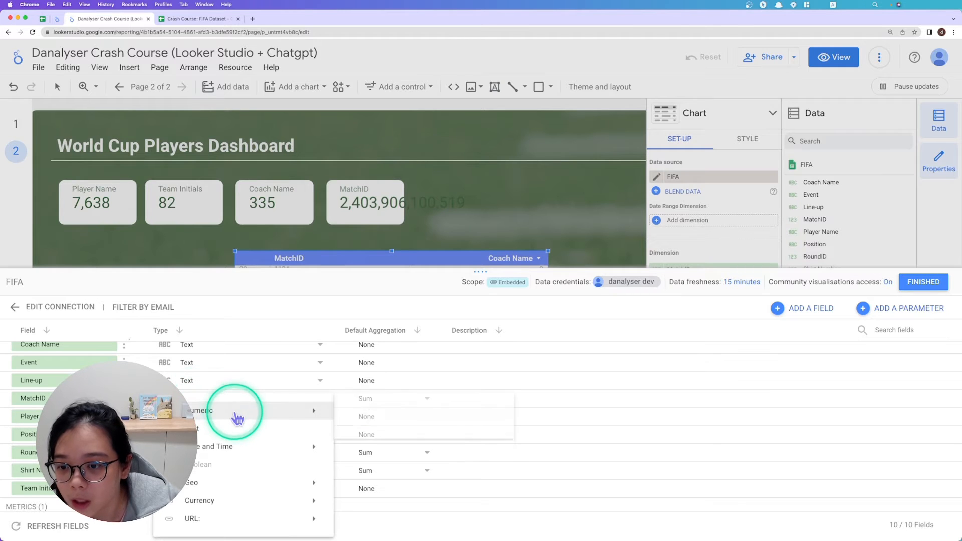
pyautogui.click(294, 429)
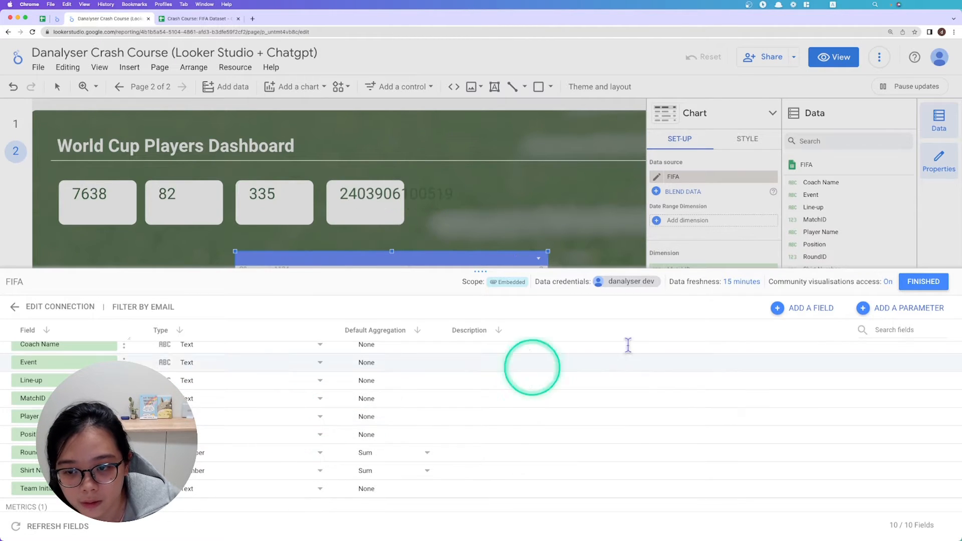
pyautogui.click(922, 281)
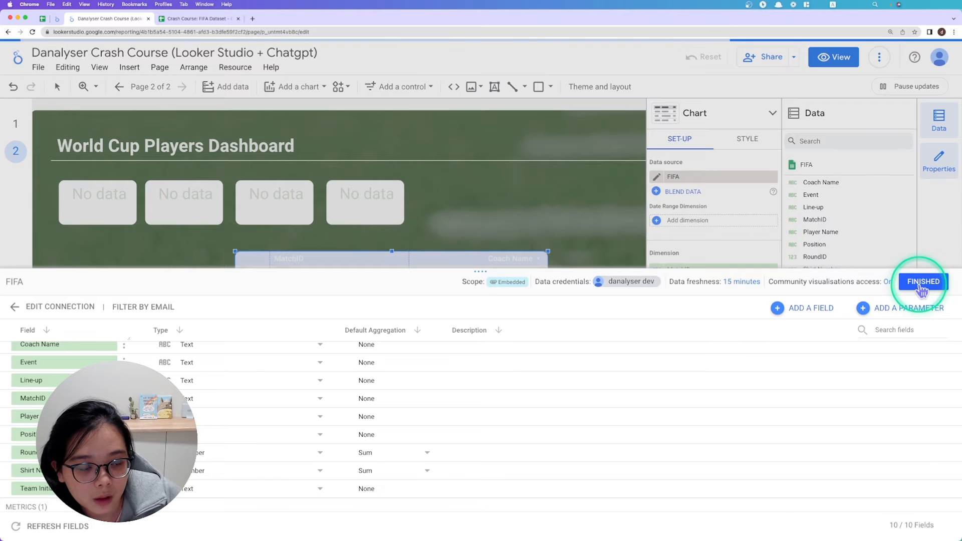
pyautogui.click(921, 288)
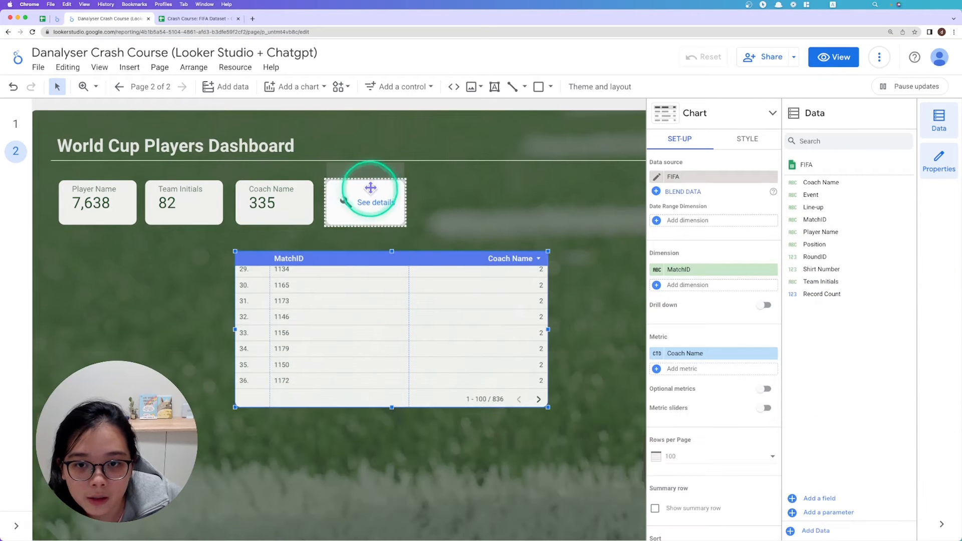
# - Replace the broken fourth scorecard's metric with the text-type MatchID field
pyautogui.click(386, 197)
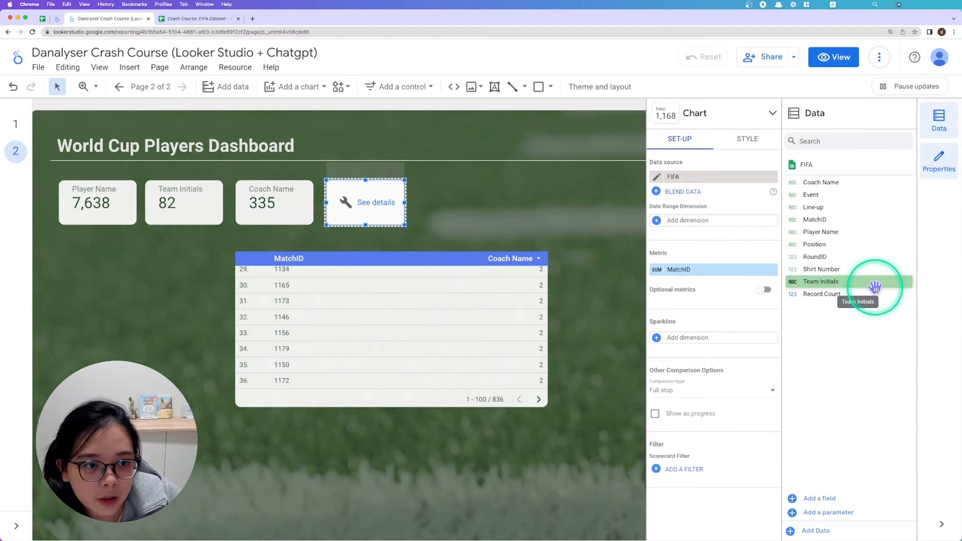
pyautogui.moveTo(844, 222); pyautogui.dragTo(707, 272)
pyautogui.moveTo(822, 219); pyautogui.dragTo(684, 268)
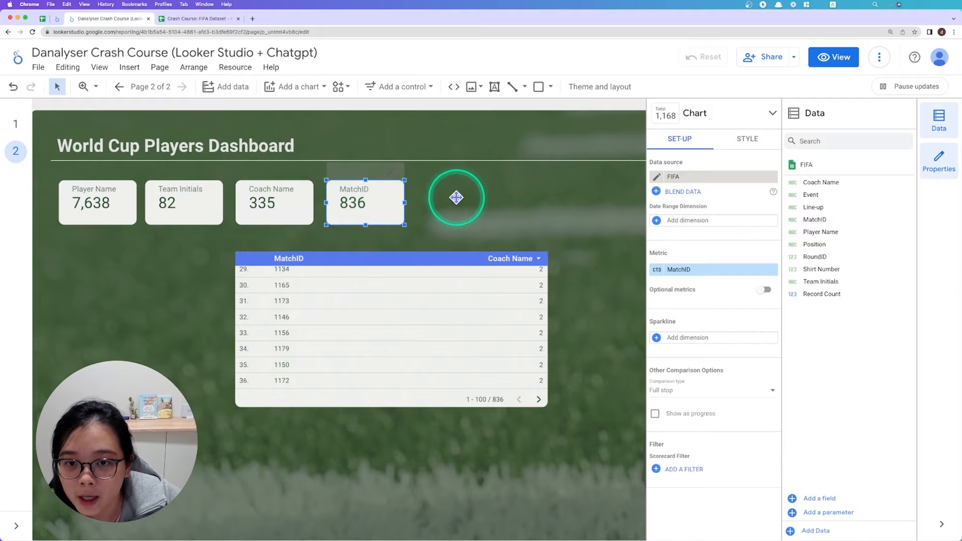
# - Copy the "1930 ~ 2018" text box from page 1 to page 2 and place it just right of the title
pyautogui.click(15, 123)
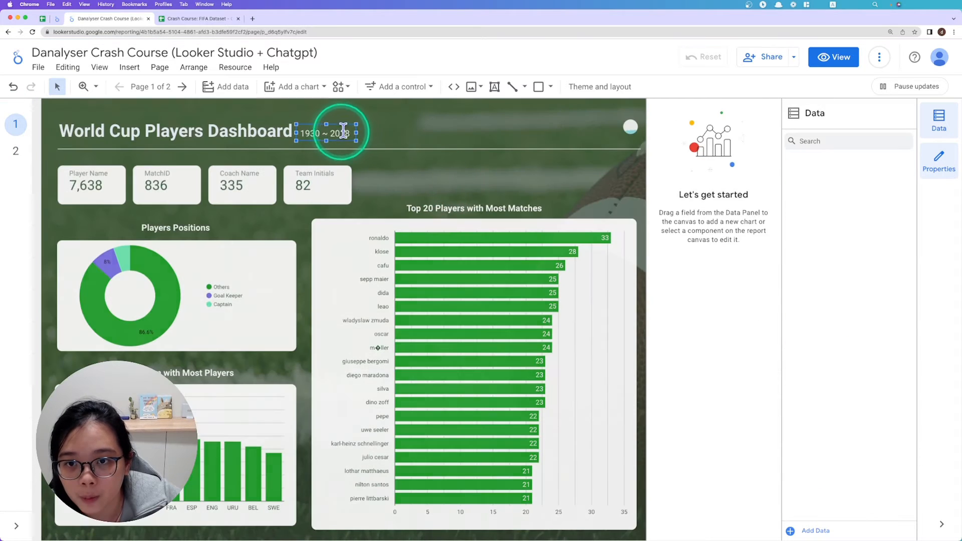
pyautogui.click(332, 132)
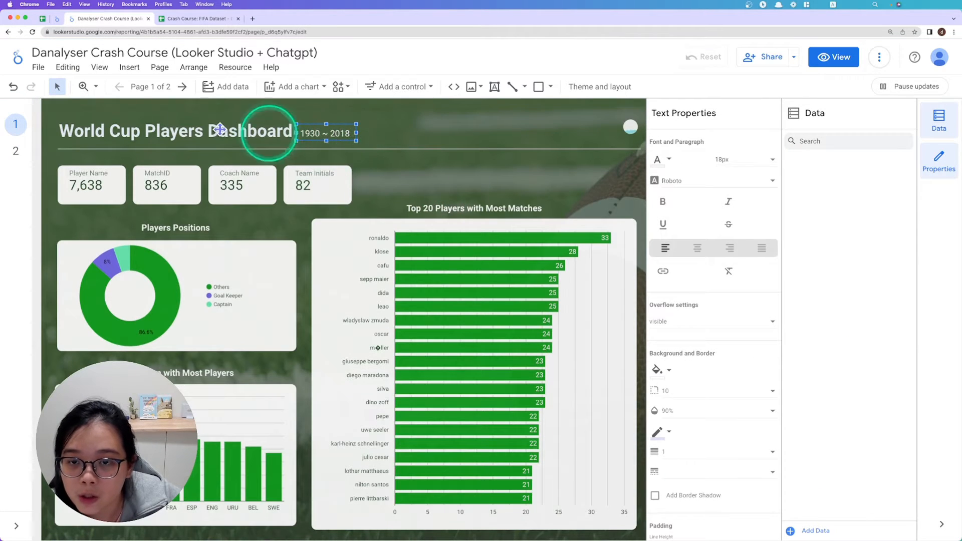
pyautogui.click(16, 150)
pyautogui.press('super+v')
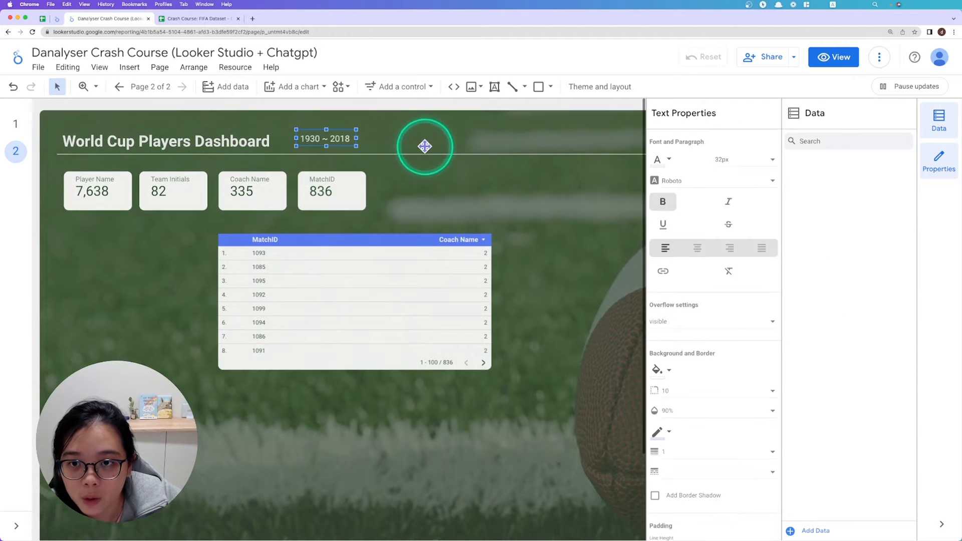
pyautogui.moveTo(341, 131)
pyautogui.mouseDown()
pyautogui.moveTo(320, 134)
pyautogui.moveTo(329, 135)
pyautogui.mouseUp()
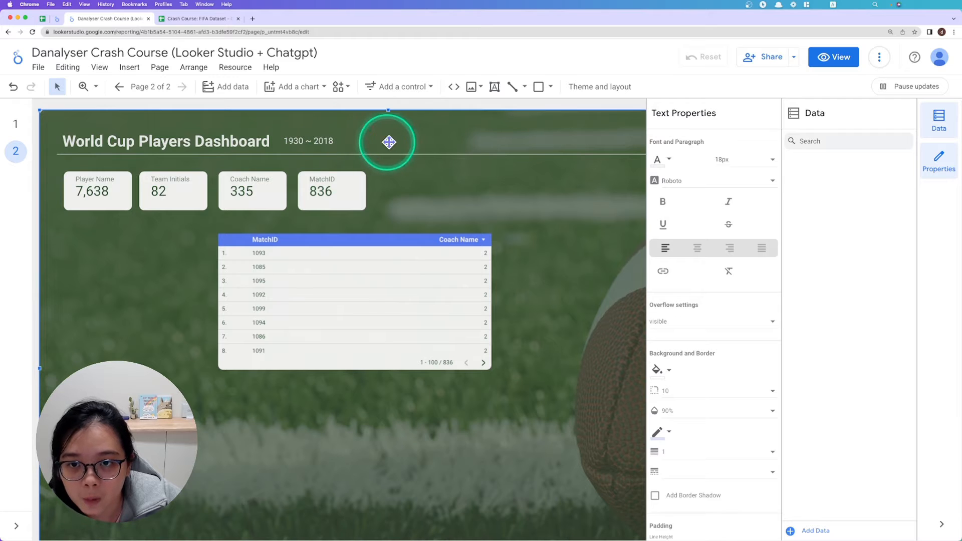
# - Delete the MatchID and Coach Name table beneath the scorecards on page 2
pyautogui.click(482, 174)
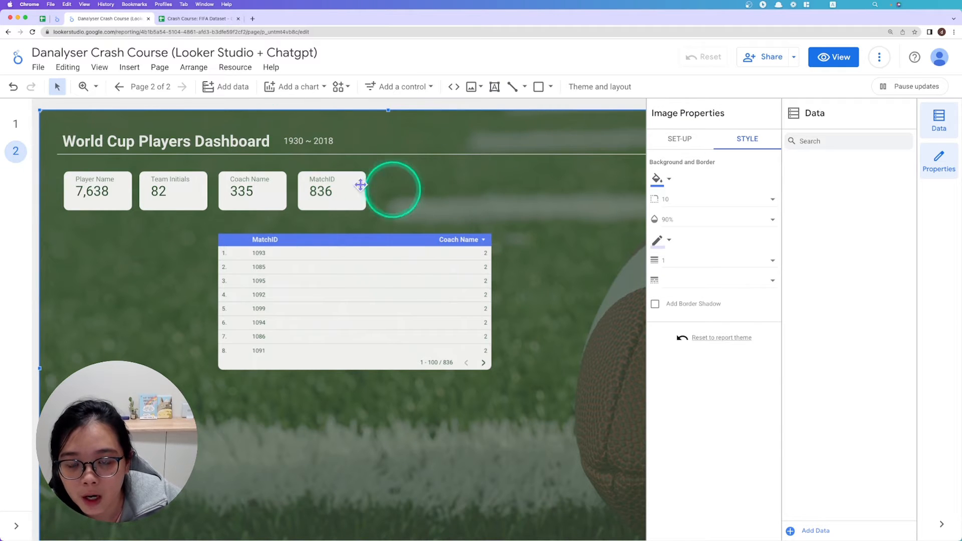
pyautogui.click(300, 141)
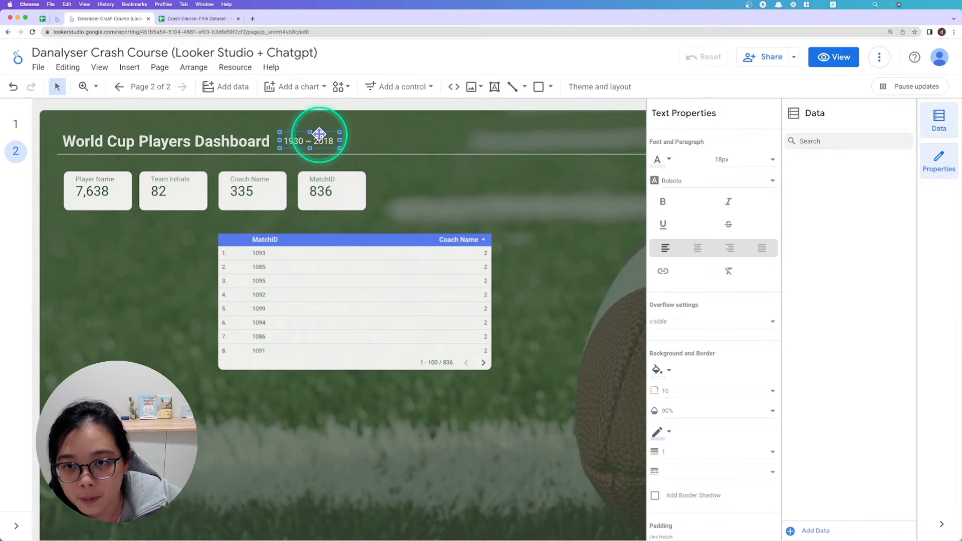
pyautogui.moveTo(320, 135); pyautogui.dragTo(323, 137)
pyautogui.click(395, 285)
pyautogui.press('Delete')
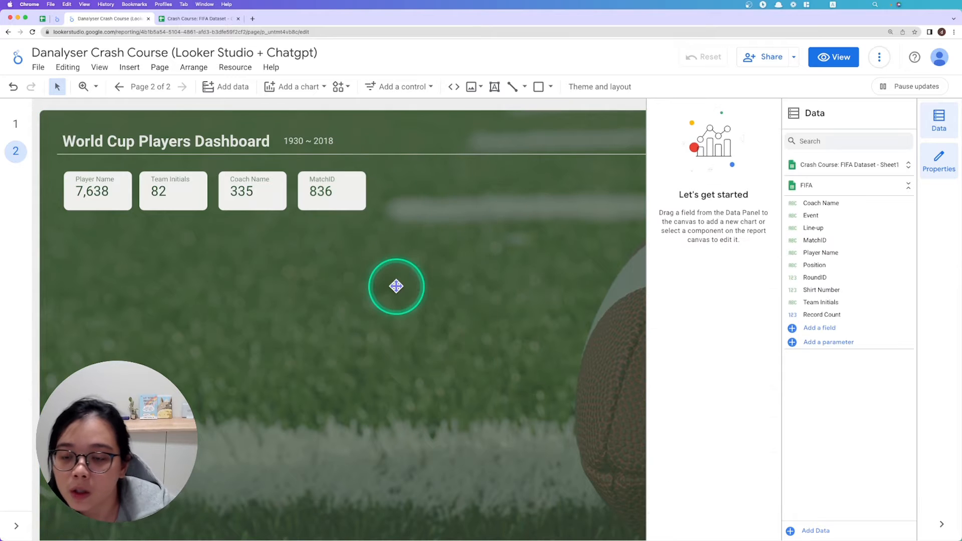
# - Rename the first scorecard's metric as Total Players and the second scorecard's metric as Total Teams
pyautogui.click(88, 164)
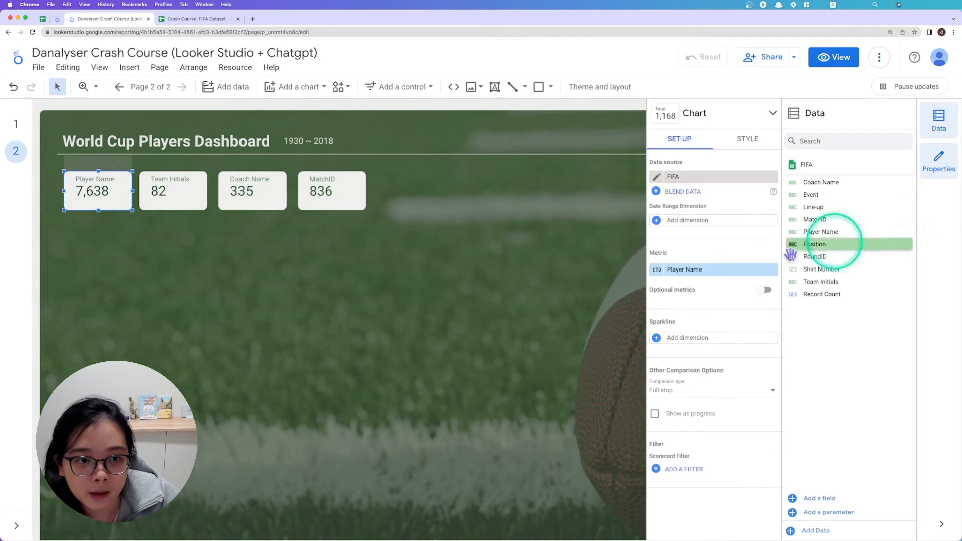
pyautogui.click(659, 273)
pyautogui.write('T')
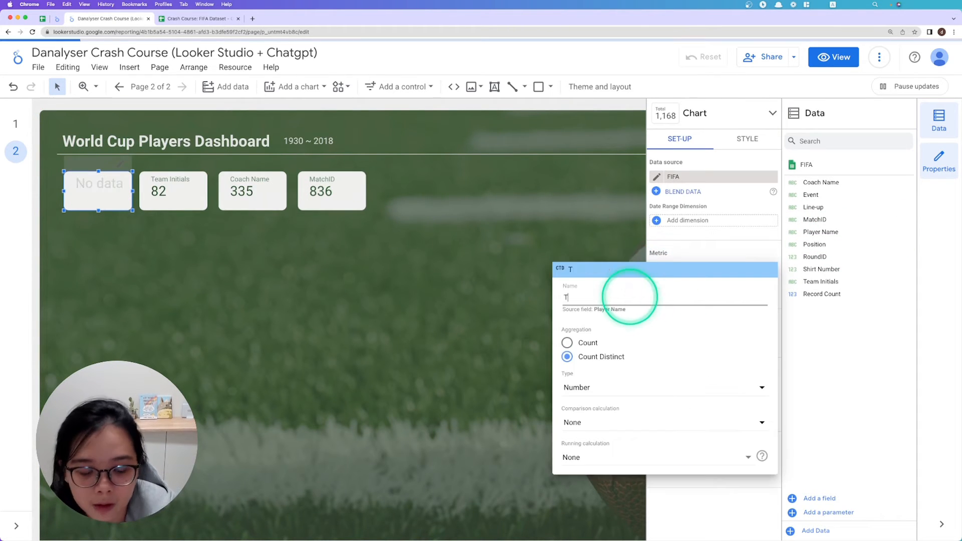
pyautogui.write('otal Players')
pyautogui.click(227, 196)
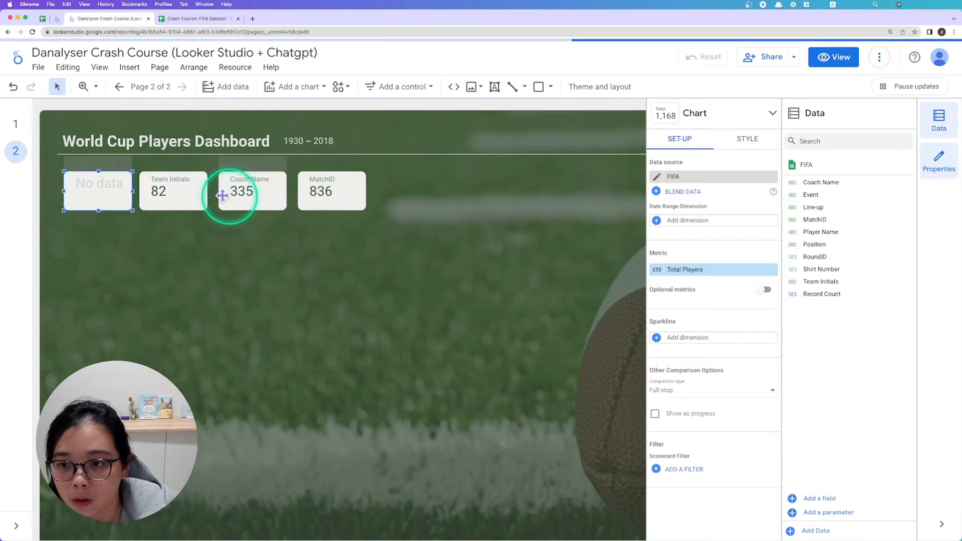
pyautogui.click(186, 193)
pyautogui.click(658, 271)
pyautogui.write('Total Teams')
pyautogui.press('Return')
# - Rename the third scorecard's metric as Total Coaches and the fourth scorecard's metric as Total Matches
pyautogui.click(280, 199)
pyautogui.click(659, 273)
pyautogui.write('Total Coaches')
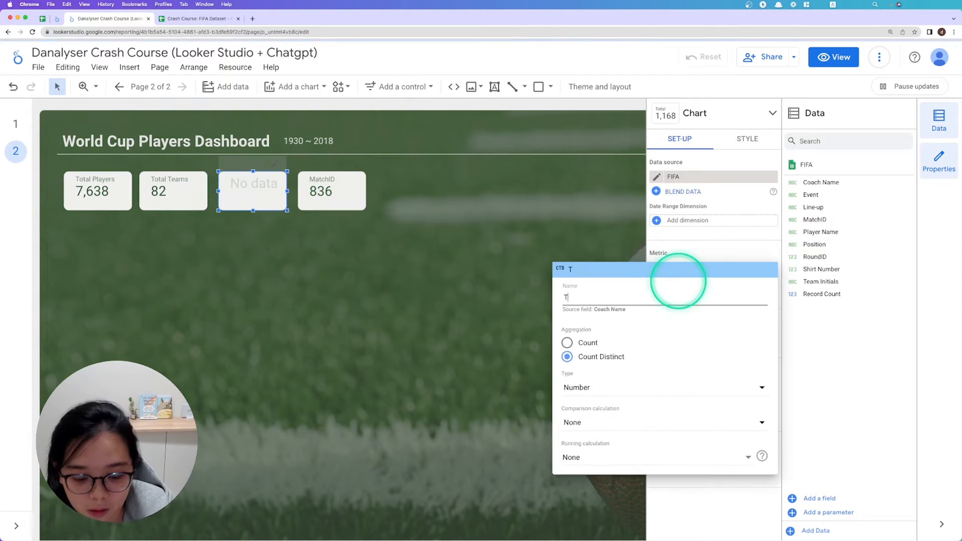
pyautogui.press('Return')
pyautogui.click(363, 193)
pyautogui.click(680, 277)
pyautogui.write('Total Matches')
pyautogui.press('Return')
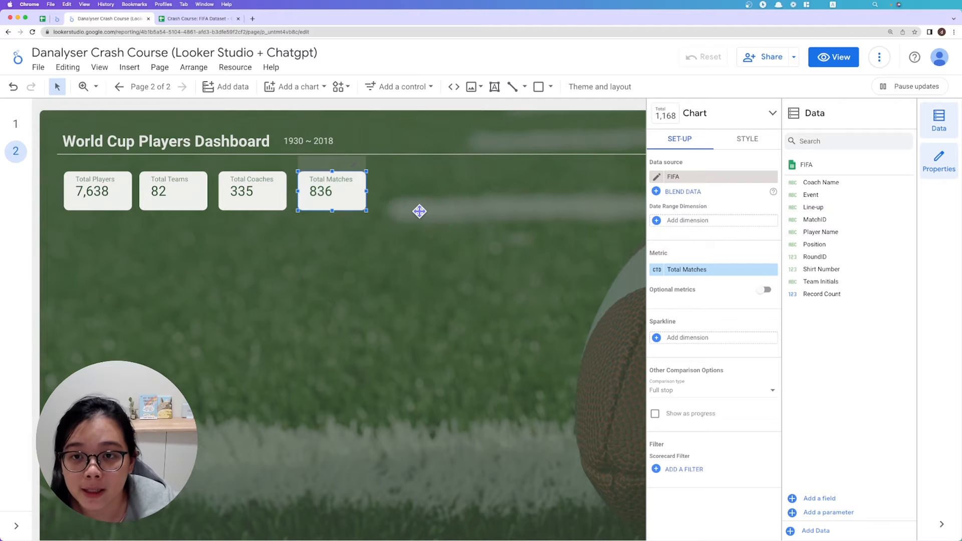
# - Add a doughnut chart below the first scorecards and set its dimension to Position
pyautogui.click(297, 87)
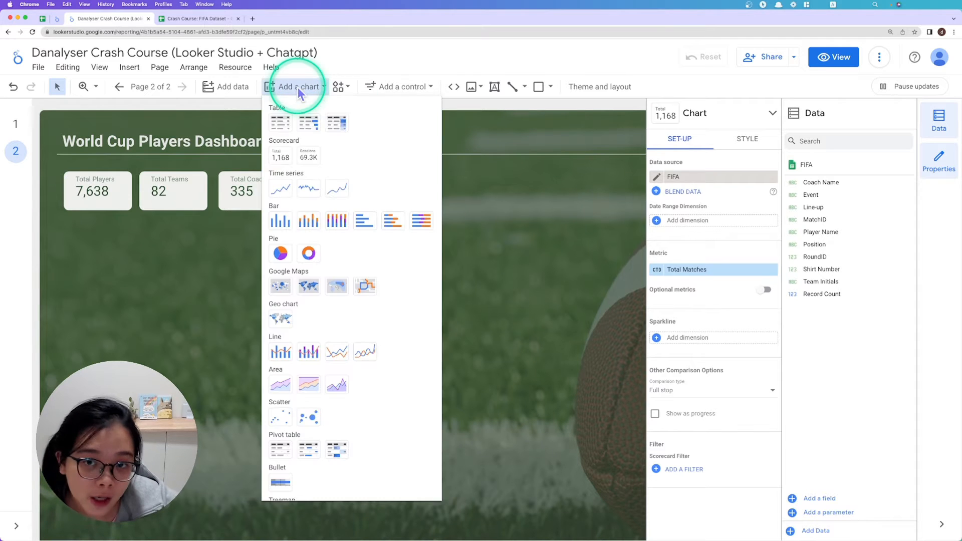
pyautogui.click(309, 255)
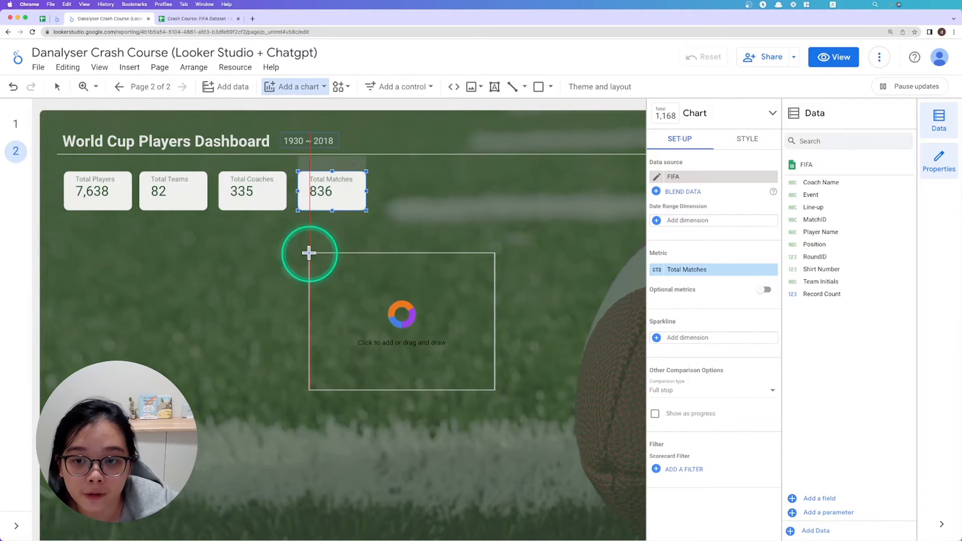
pyautogui.click(71, 231)
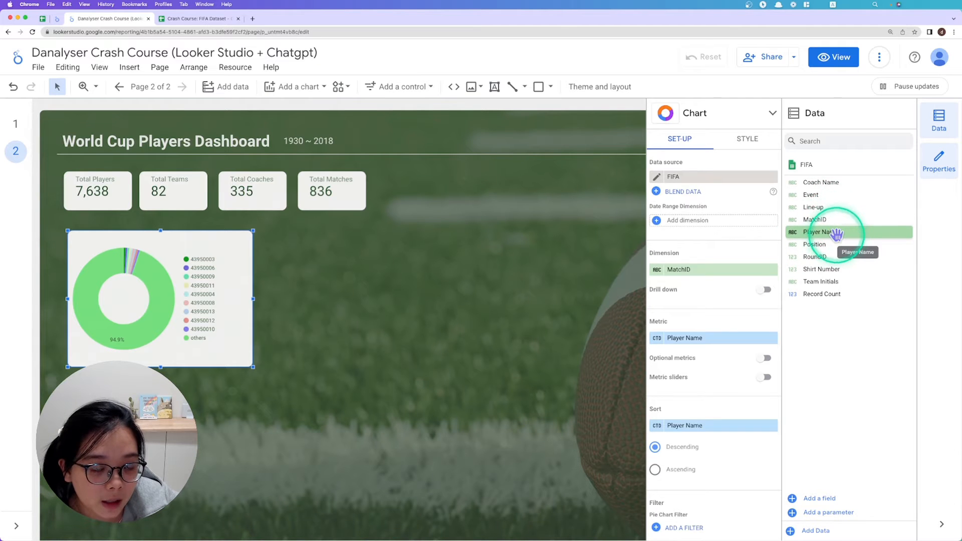
pyautogui.moveTo(846, 244); pyautogui.dragTo(714, 273)
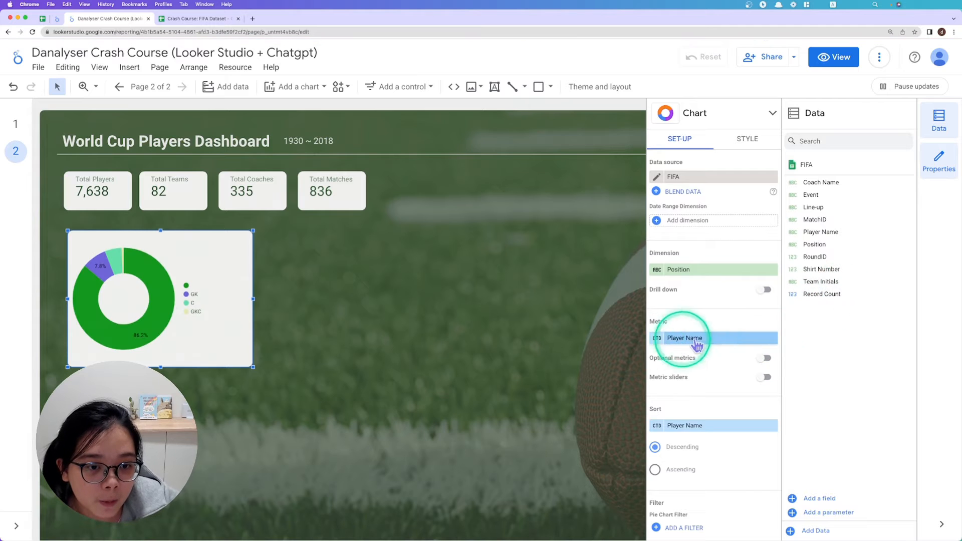
# - Rename the doughnut chart's Player Name metric as Total Player
pyautogui.click(657, 340)
pyautogui.write('Total Player')
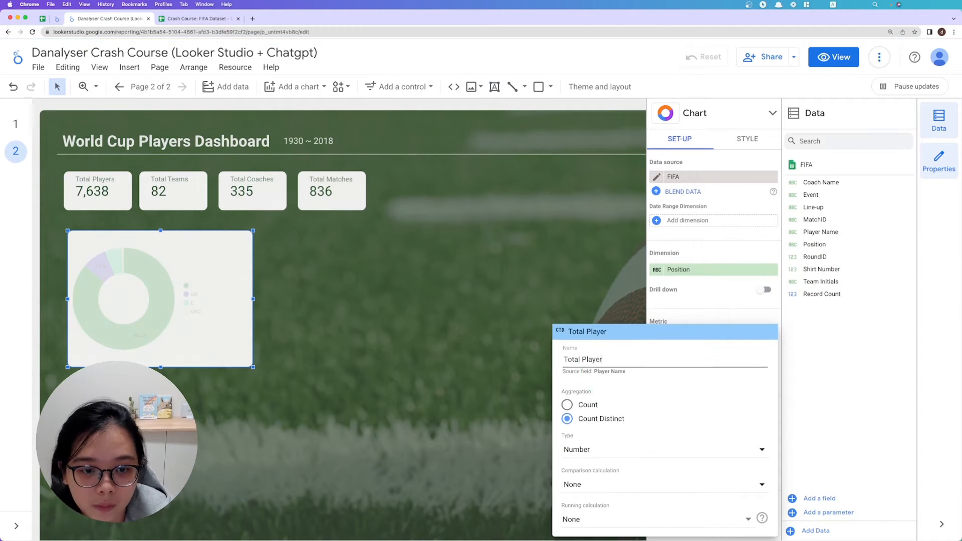
pyautogui.click(172, 278)
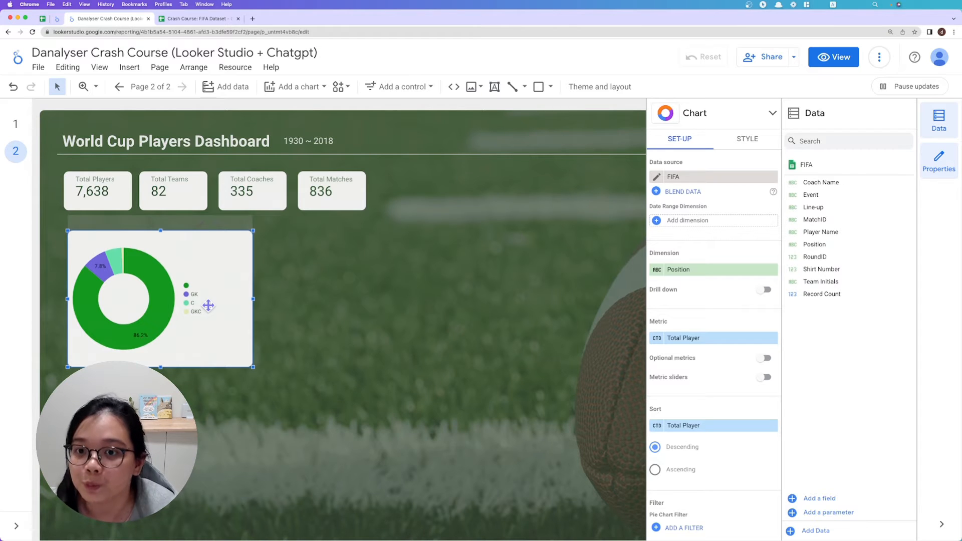
# - Add a horizontal bar chart to the right of the doughnut chart and set its dimension to Player Name
pyautogui.click(293, 101)
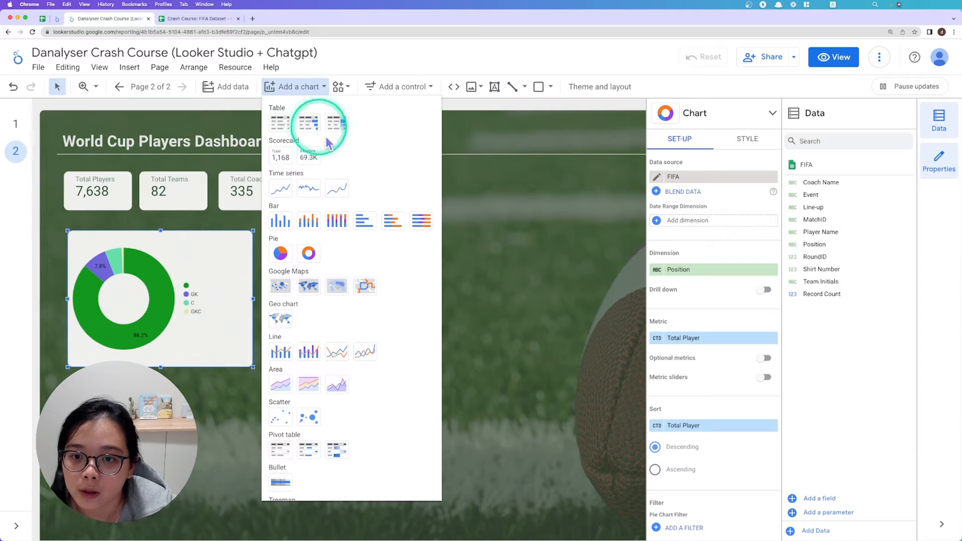
pyautogui.click(367, 227)
pyautogui.click(313, 231)
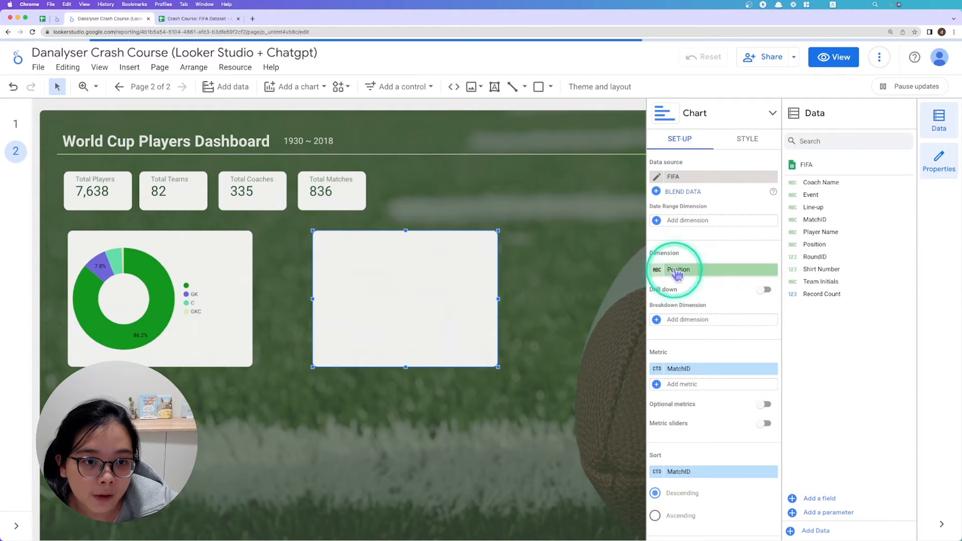
pyautogui.moveTo(842, 232); pyautogui.dragTo(719, 271)
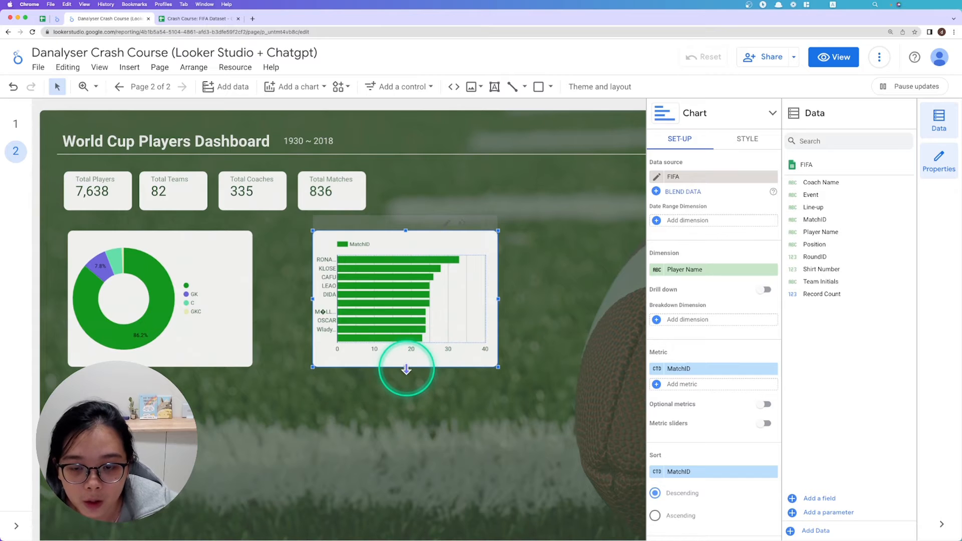
# - Enlarge the bar chart downward and to both sides, and widen its label area to fit the full player names
pyautogui.moveTo(405, 369); pyautogui.dragTo(406, 469)
pyautogui.moveTo(496, 347); pyautogui.dragTo(616, 347)
pyautogui.moveTo(311, 349); pyautogui.dragTo(280, 350)
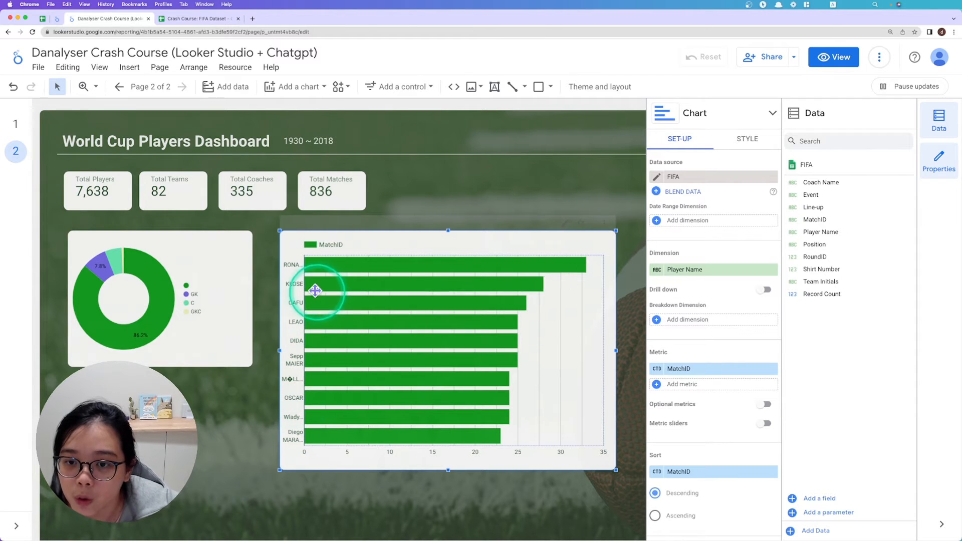
pyautogui.click(304, 277)
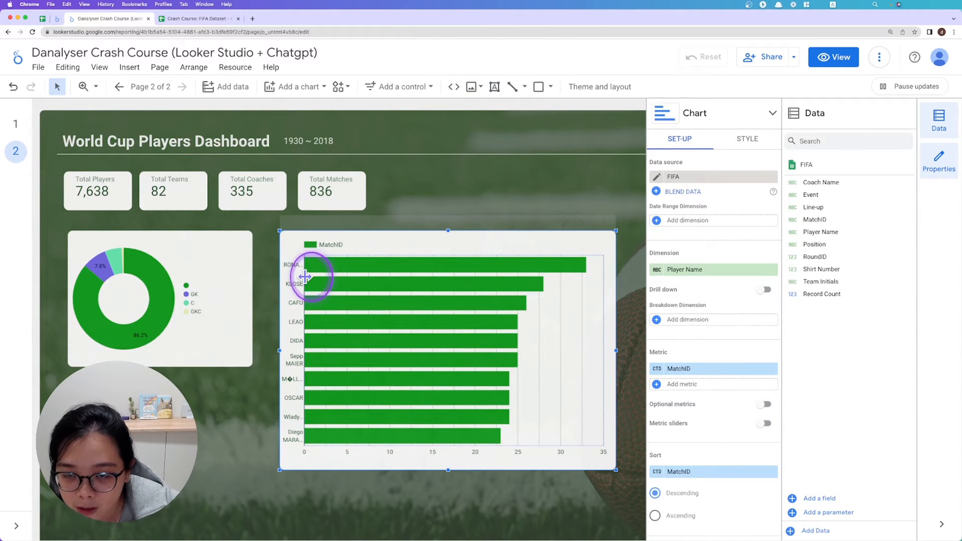
pyautogui.moveTo(305, 276); pyautogui.dragTo(370, 284)
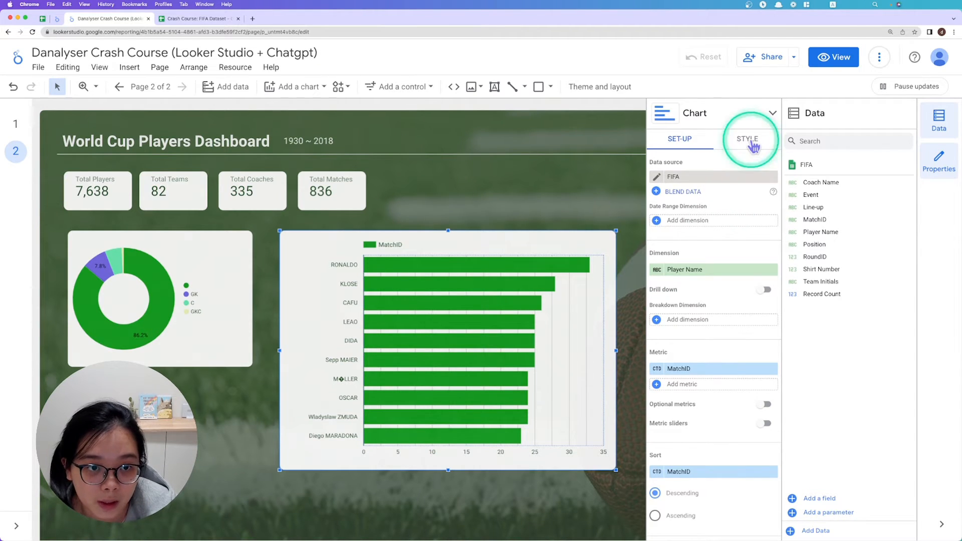
# - Set the bar chart to 20 bars and show its data labels
pyautogui.click(753, 145)
pyautogui.doubleClick(649, 205)
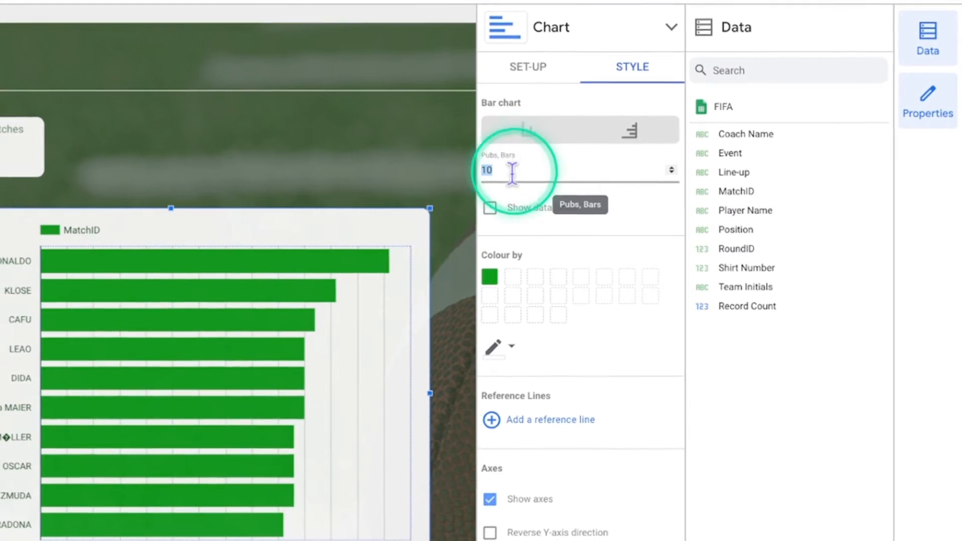
pyautogui.write('20')
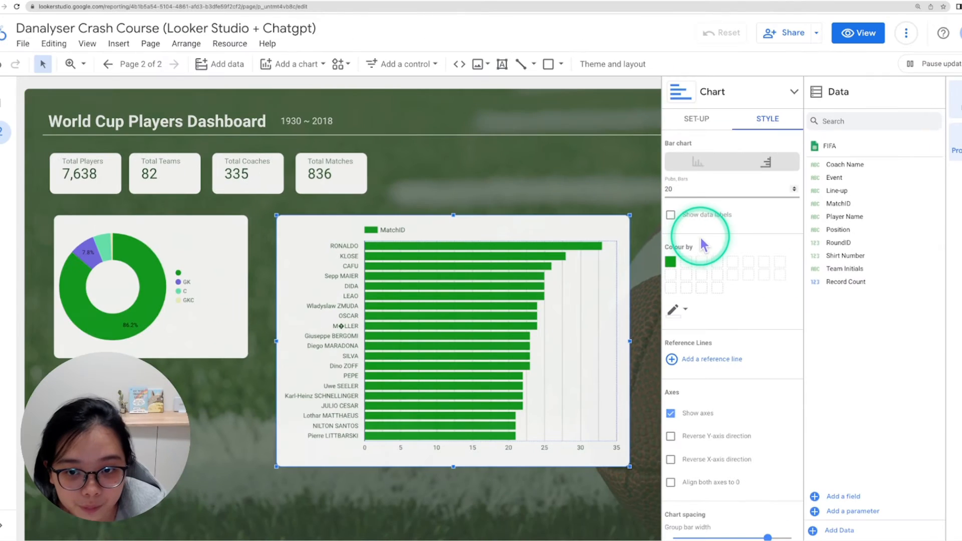
pyautogui.click(694, 222)
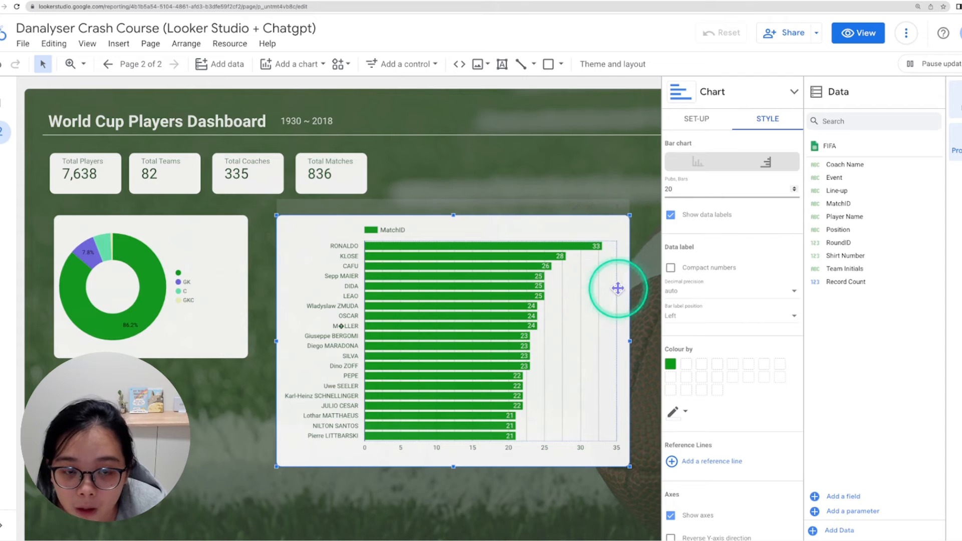
# - Remove the MatchID legend from the bar chart
pyautogui.scroll(-1, 452, 260)
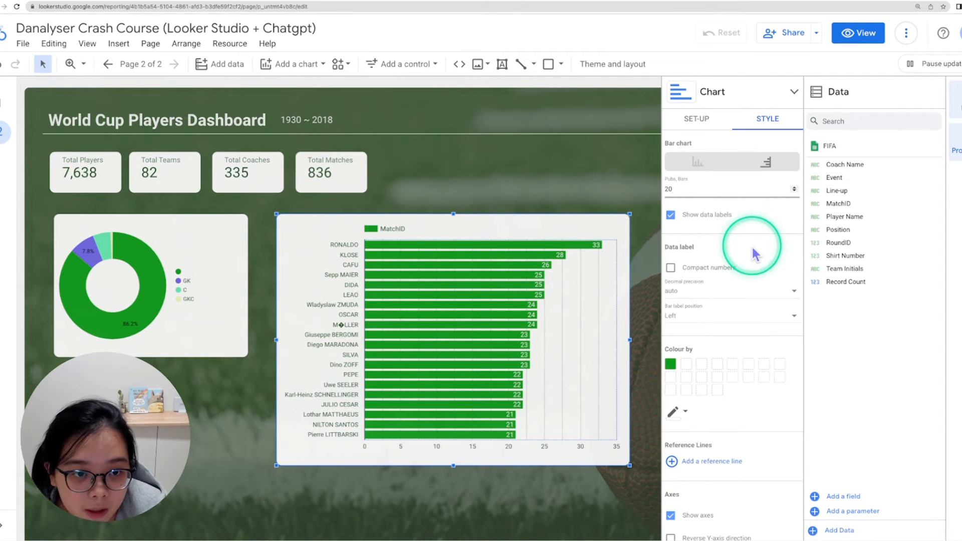
pyautogui.scroll(-4, 753, 247)
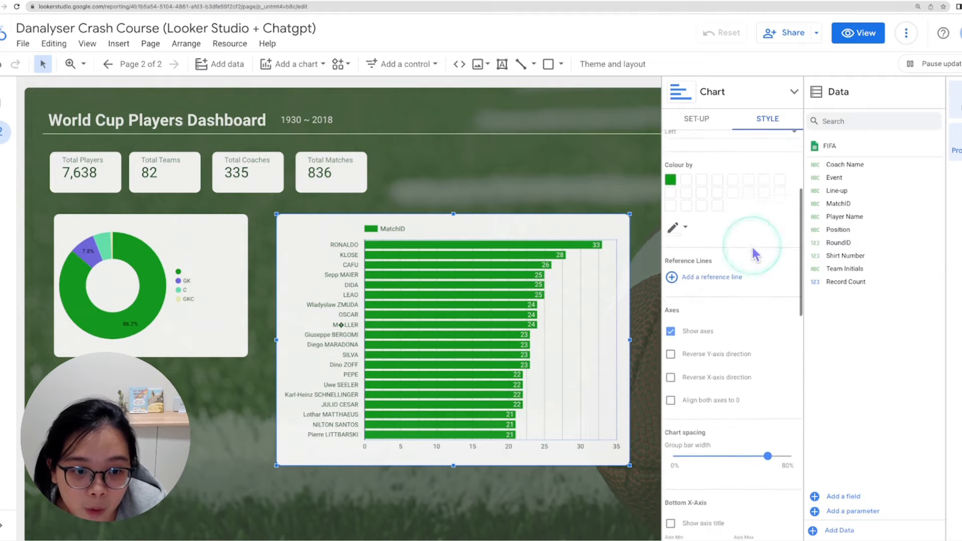
pyautogui.scroll(-6, 753, 248)
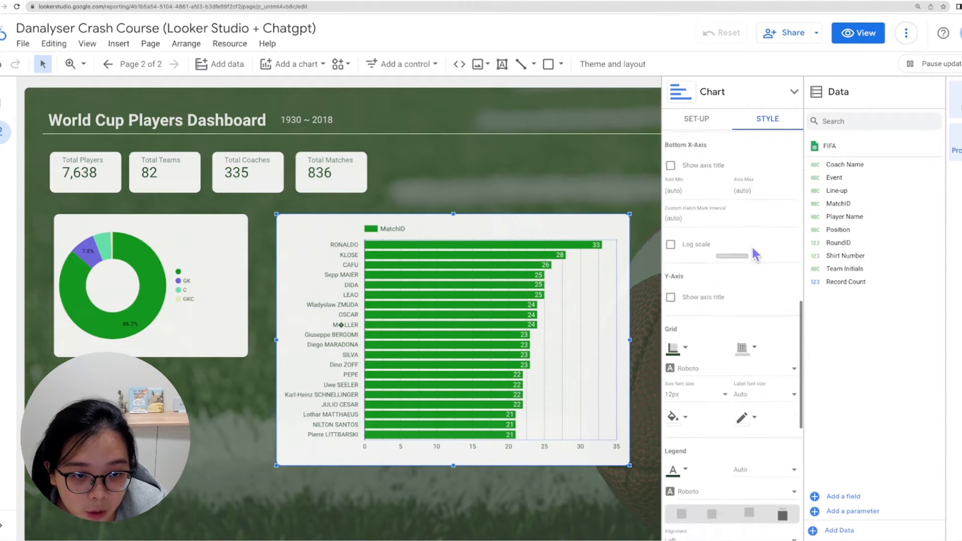
pyautogui.scroll(-4, 752, 249)
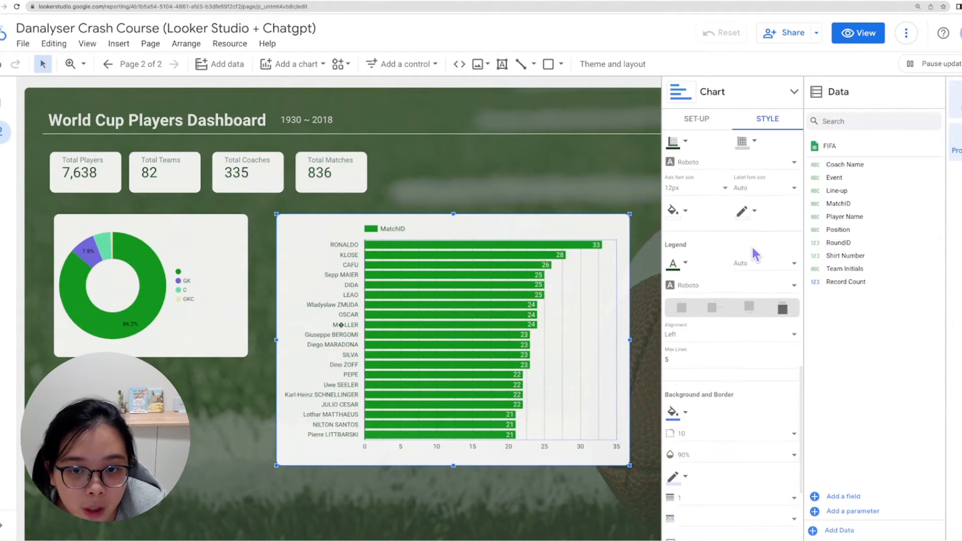
pyautogui.scroll(-1, 753, 248)
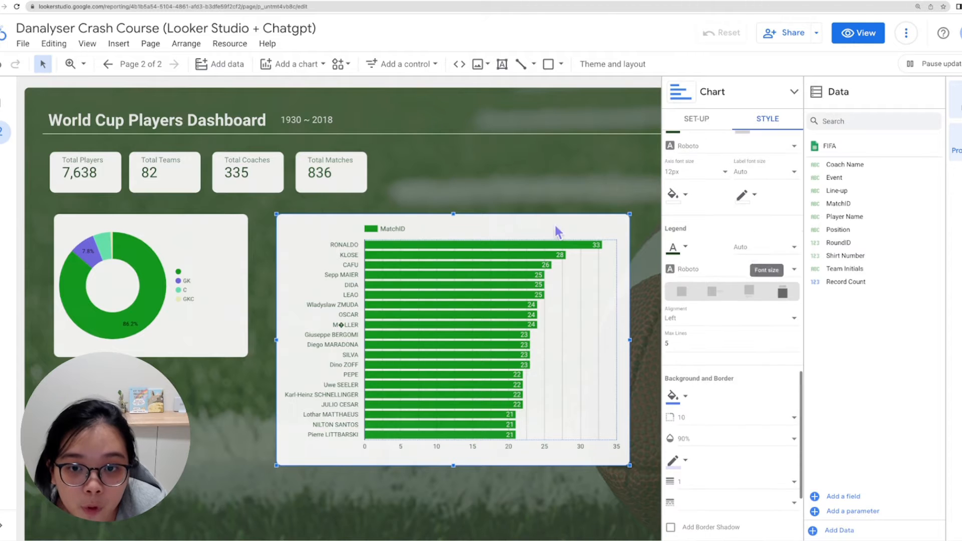
pyautogui.click(683, 297)
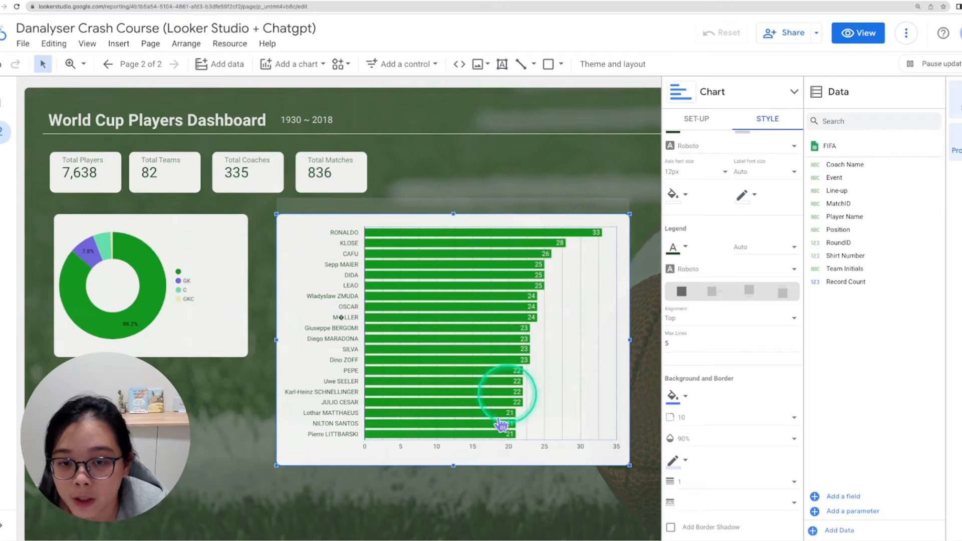
# - Stretch the bar chart's lower edge down to near the bottom of the page 2 background
pyautogui.moveTo(452, 467); pyautogui.dragTo(453, 484)
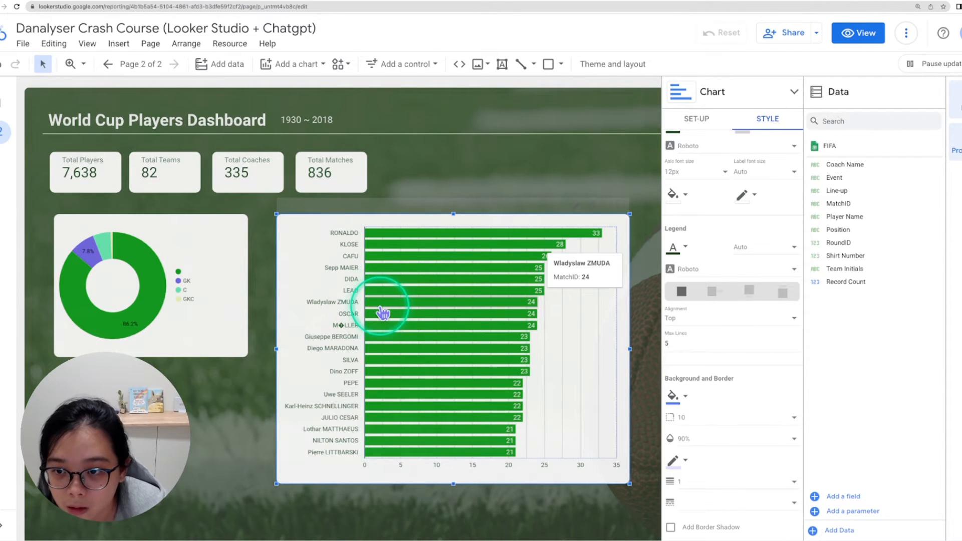
pyautogui.scroll(-2, 383, 313)
pyautogui.scroll(1, 380, 308)
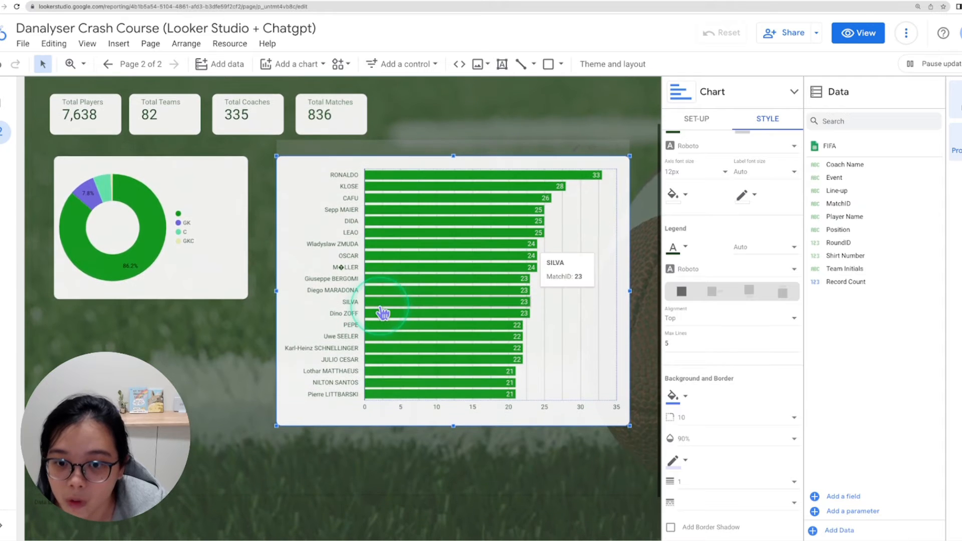
pyautogui.scroll(1, 517, 385)
pyautogui.scroll(-2, 516, 380)
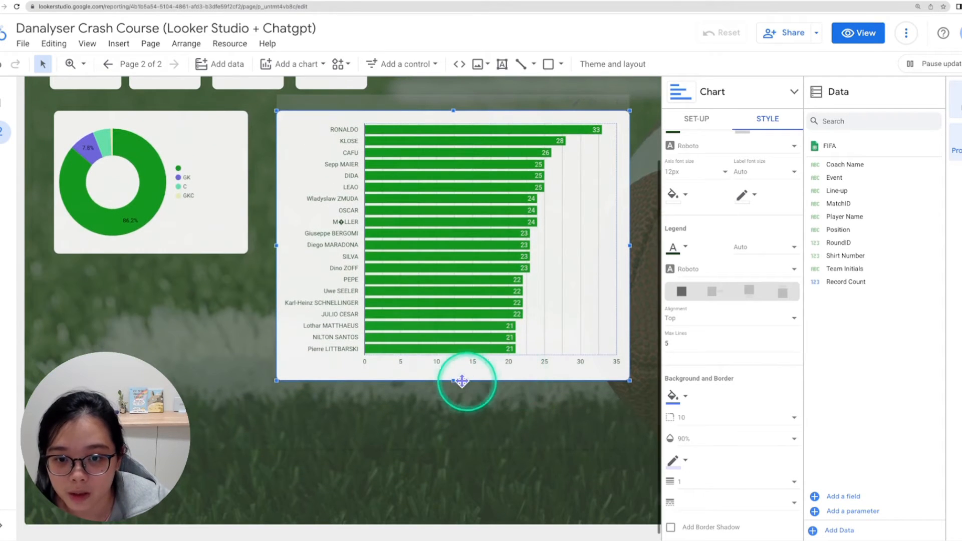
pyautogui.moveTo(452, 381); pyautogui.dragTo(458, 472)
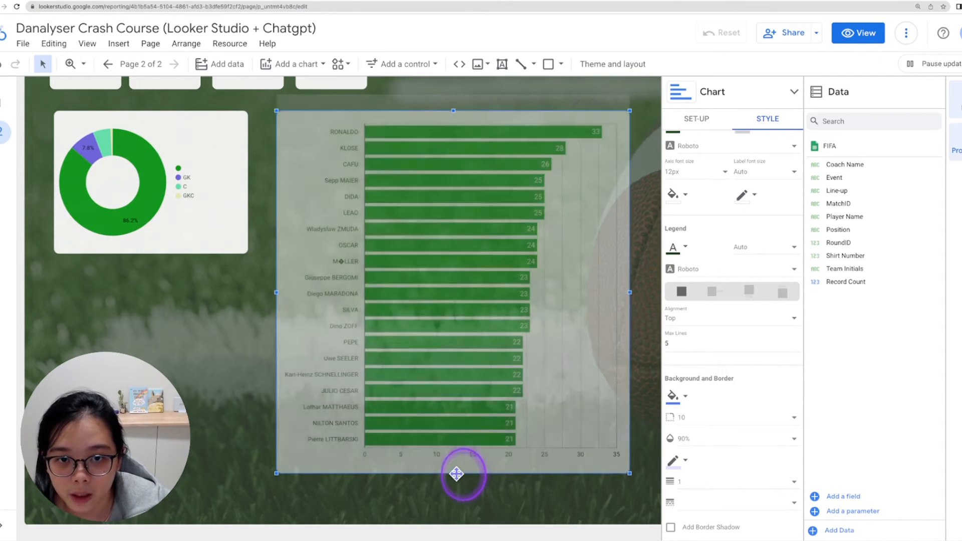
pyautogui.scroll(2, 436, 303)
pyautogui.scroll(3, 434, 303)
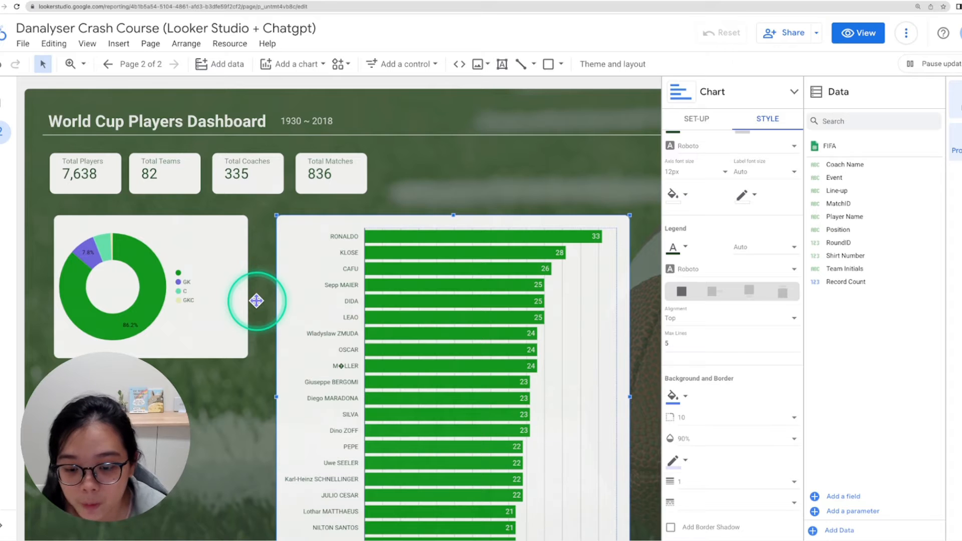
# - Look over the finished reference dashboard on page 1 and return to page 2
pyautogui.click(6, 103)
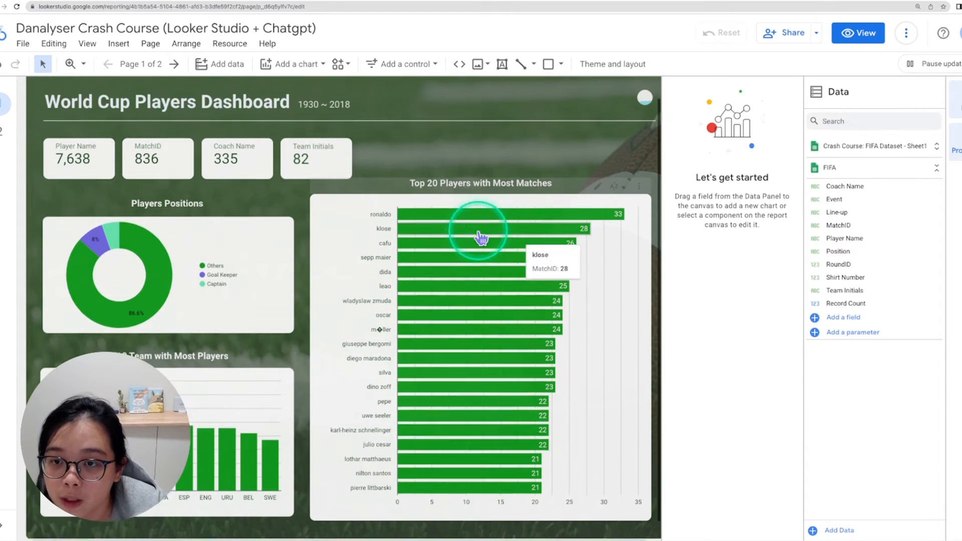
pyautogui.scroll(-1, 480, 238)
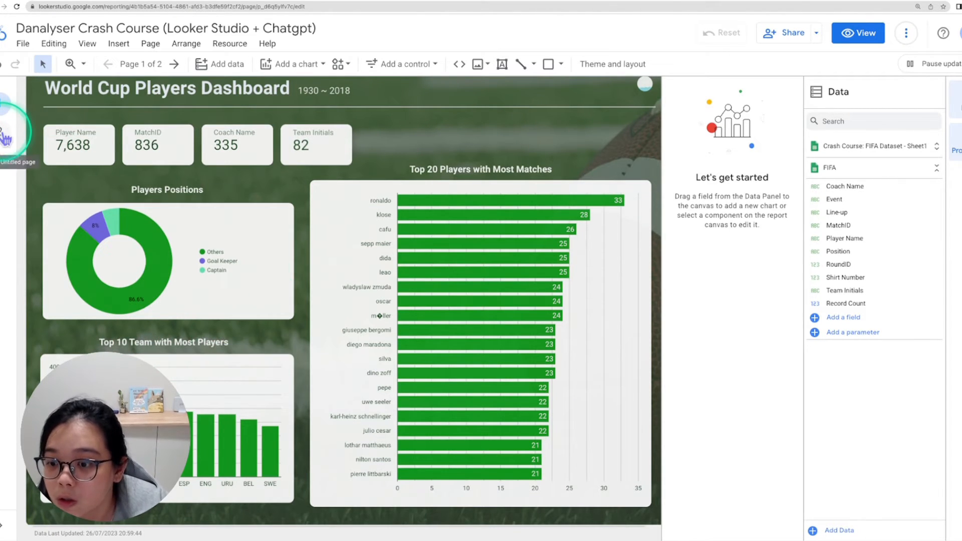
pyautogui.click(7, 135)
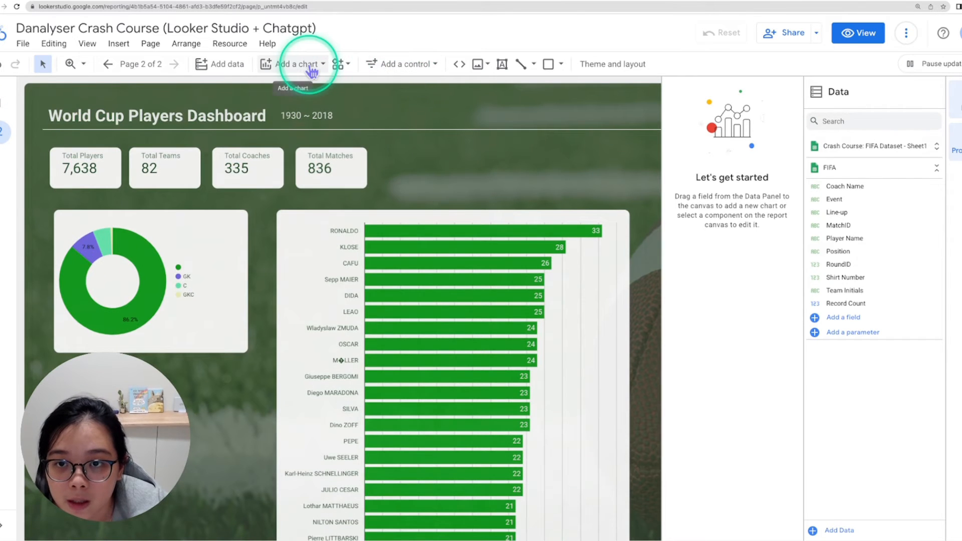
# - Insert a column chart below the doughnut chart
pyautogui.click(310, 70)
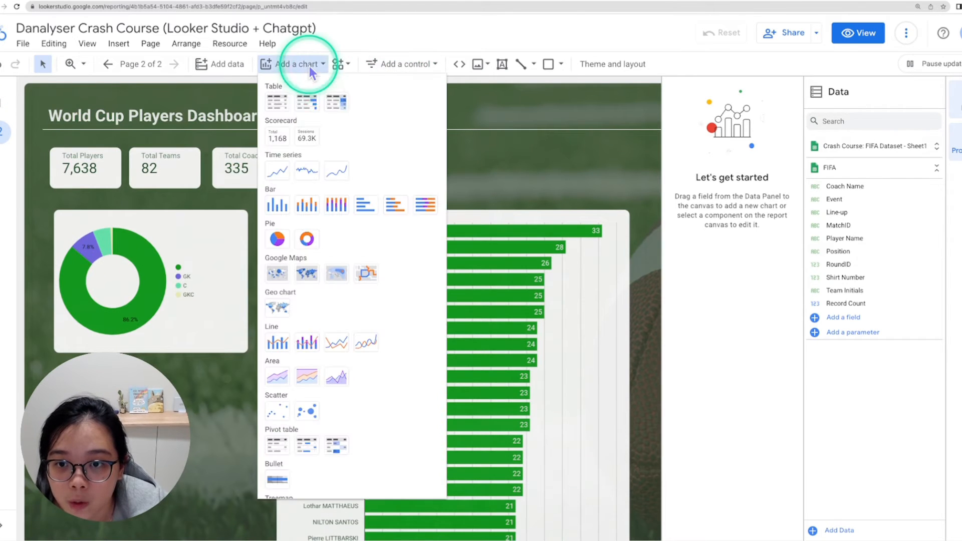
pyautogui.click(284, 210)
pyautogui.click(54, 367)
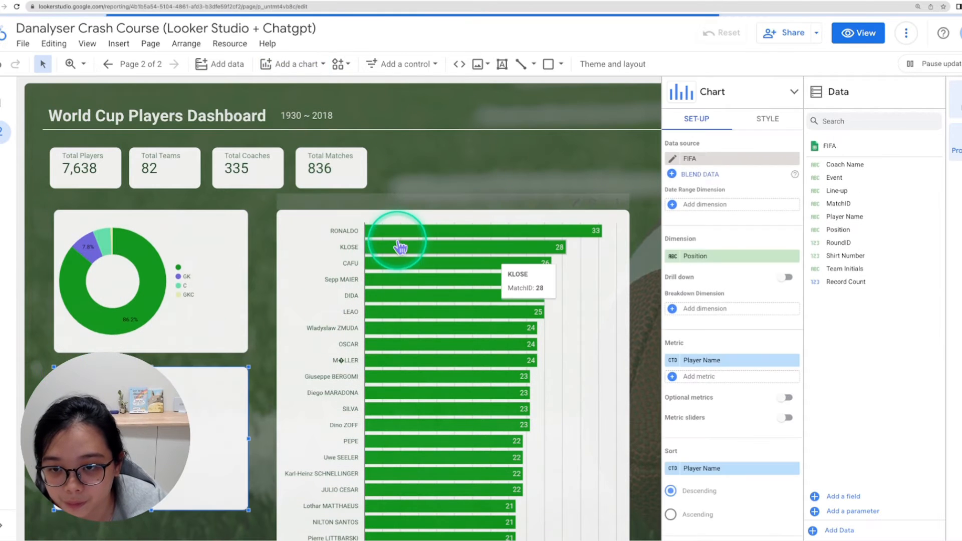
# - Shorten the player bar chart slightly so its lower edge lines up with the column chart
pyautogui.scroll(-1, 398, 242)
pyautogui.scroll(-2, 399, 240)
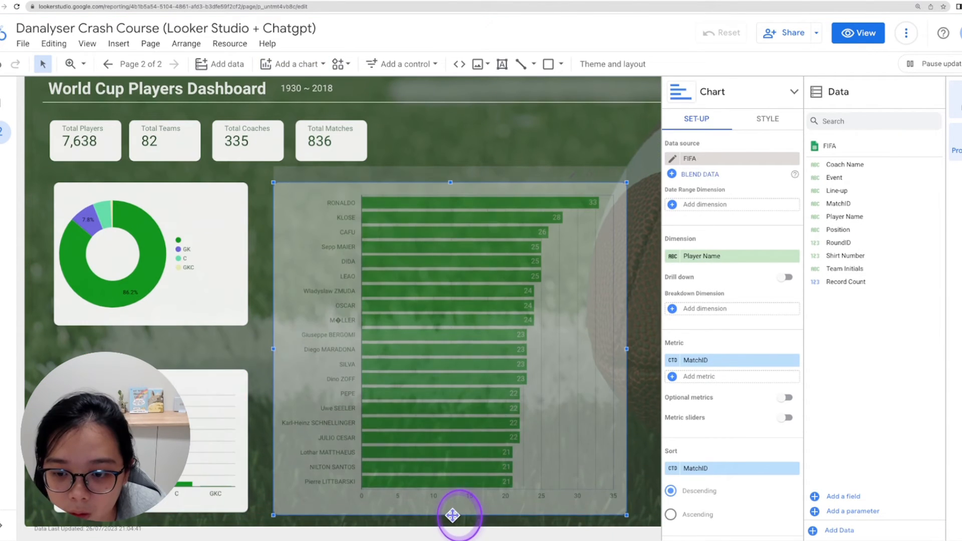
pyautogui.moveTo(451, 515); pyautogui.dragTo(450, 512)
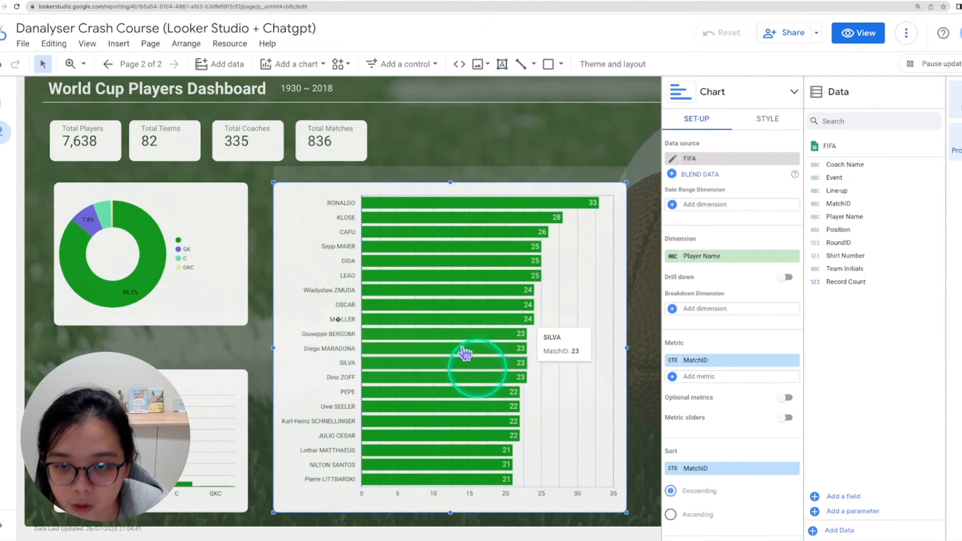
# - Set the column chart's dimension to Team Initials and its metric to Player Name
pyautogui.click(207, 385)
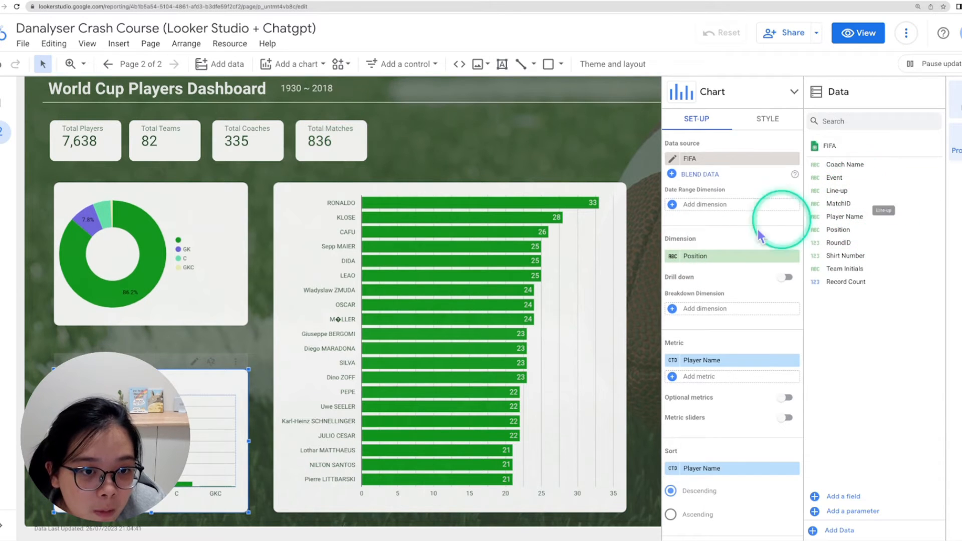
pyautogui.moveTo(851, 269); pyautogui.dragTo(714, 274)
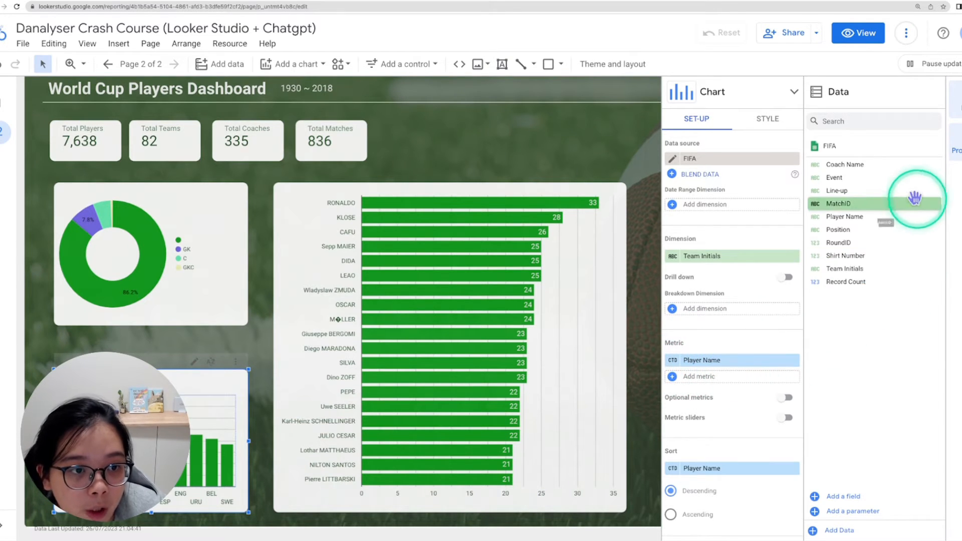
pyautogui.moveTo(862, 218); pyautogui.dragTo(727, 363)
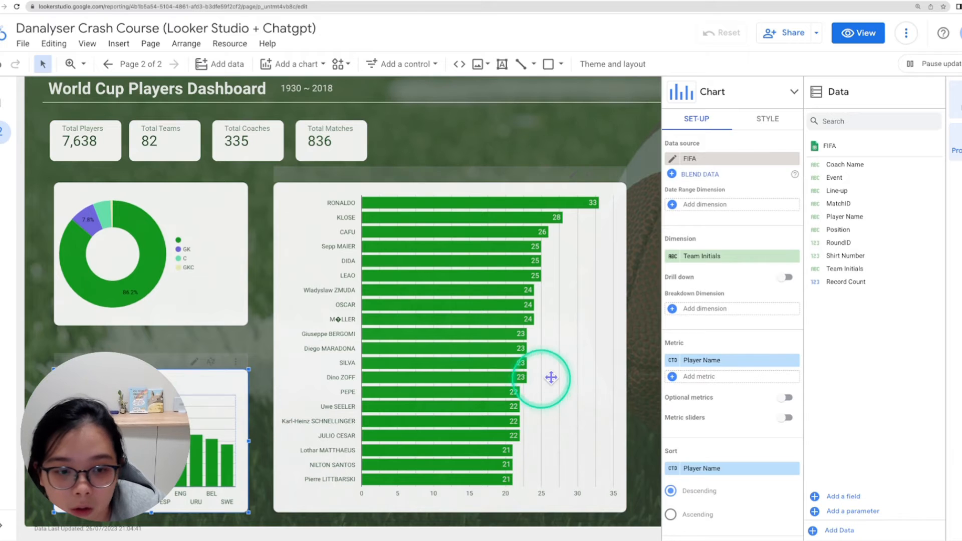
# - Remove the legend from the team column chart
pyautogui.click(763, 129)
pyautogui.scroll(-10, 767, 326)
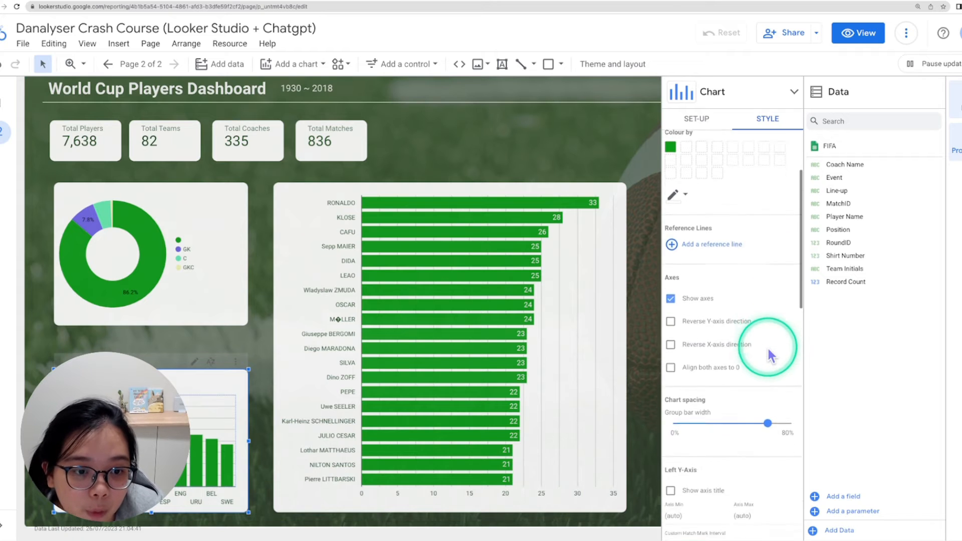
pyautogui.scroll(-10, 766, 351)
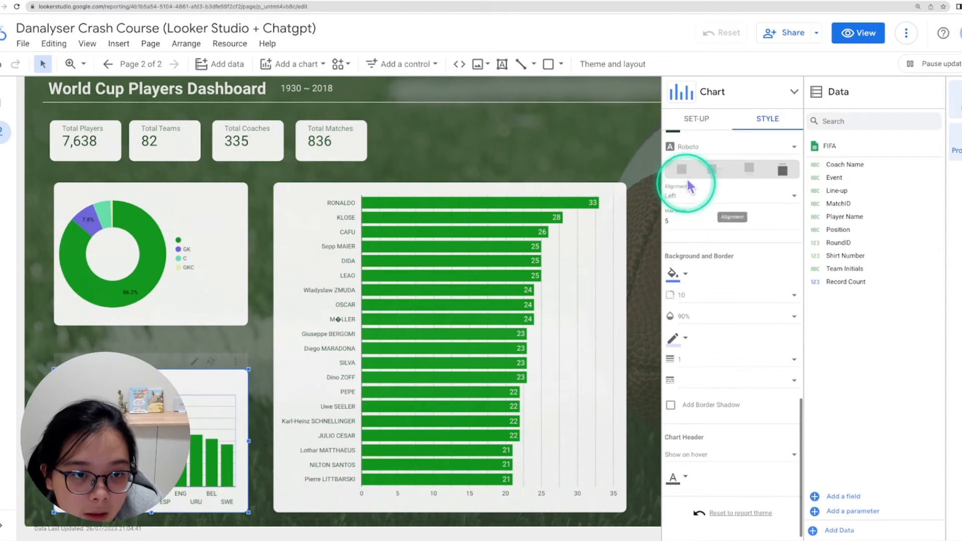
pyautogui.click(689, 176)
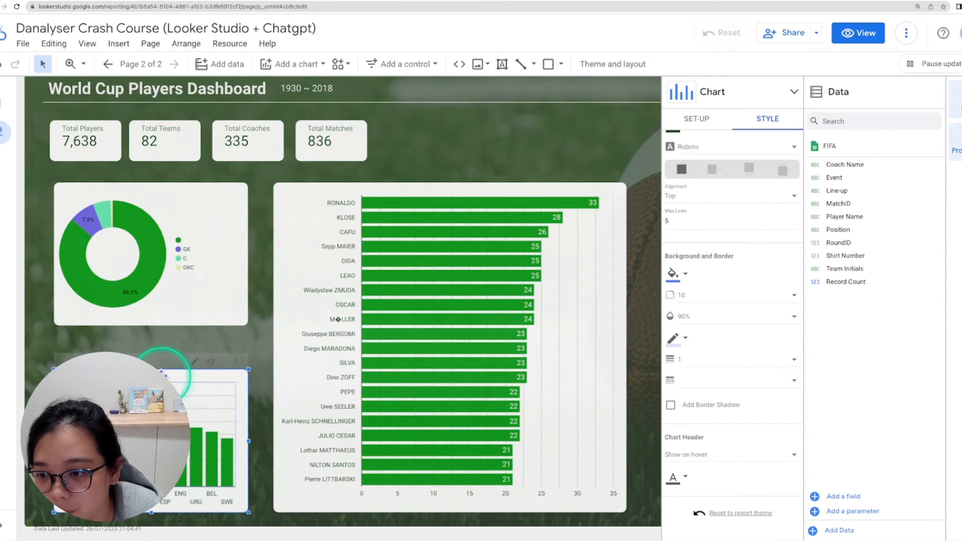
# - Lower the column chart's upper edge slightly and show its data labels
pyautogui.moveTo(152, 370); pyautogui.dragTo(160, 376)
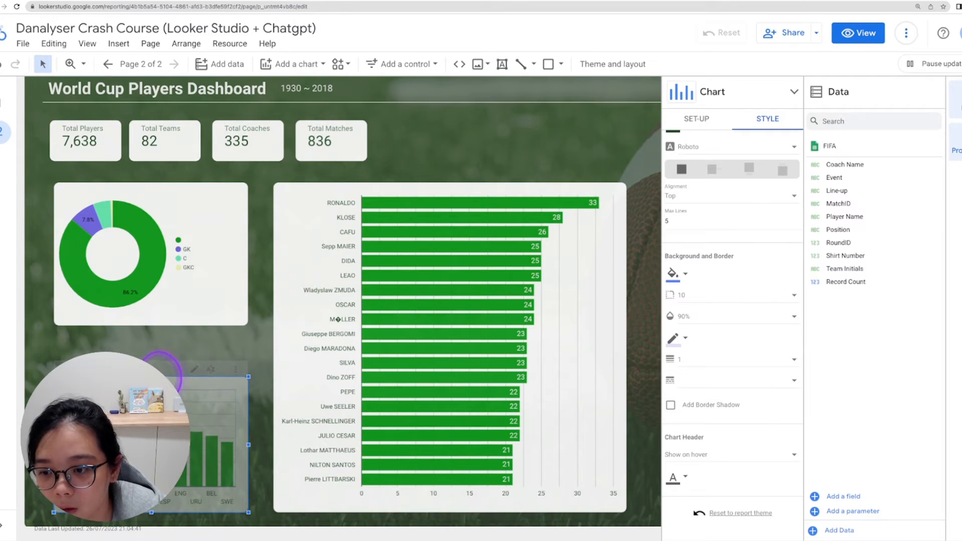
pyautogui.scroll(8, 762, 279)
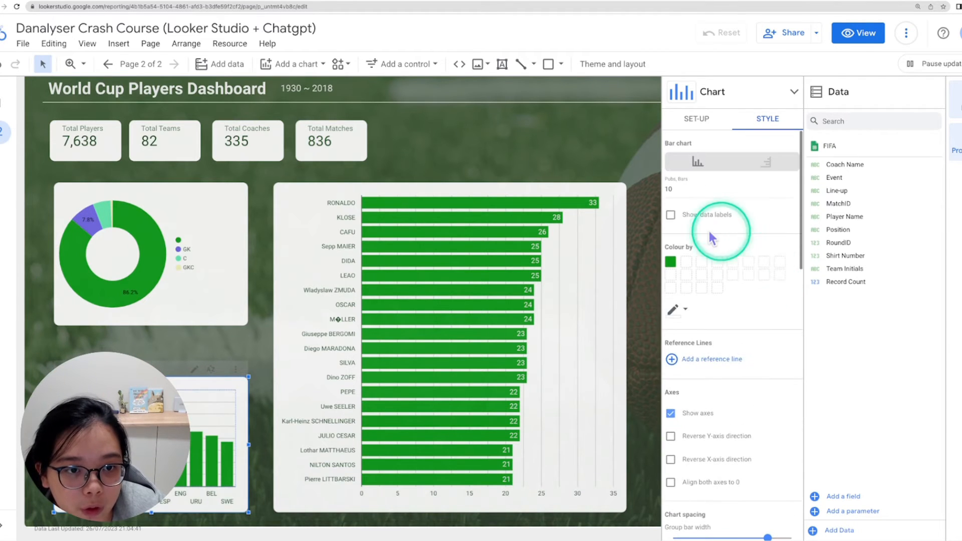
pyautogui.click(670, 215)
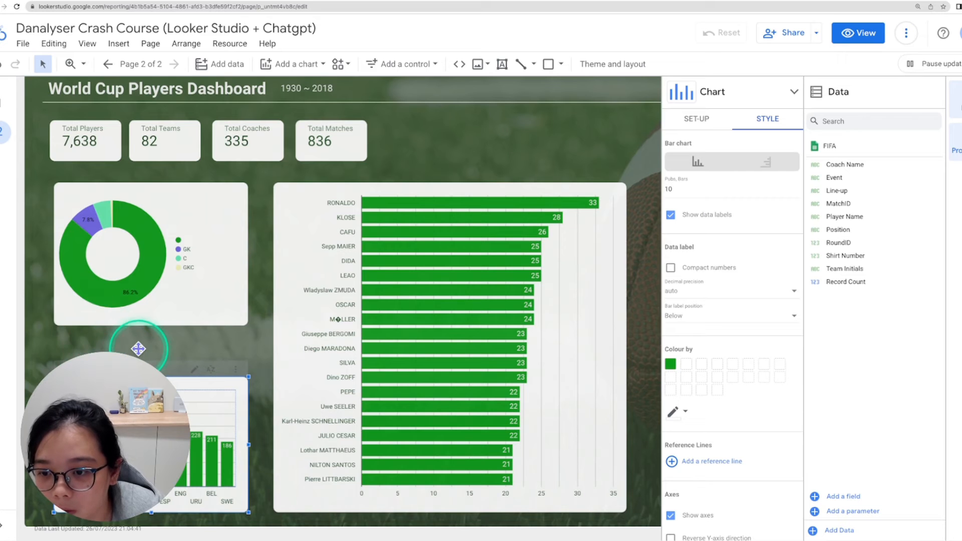
pyautogui.click(388, 143)
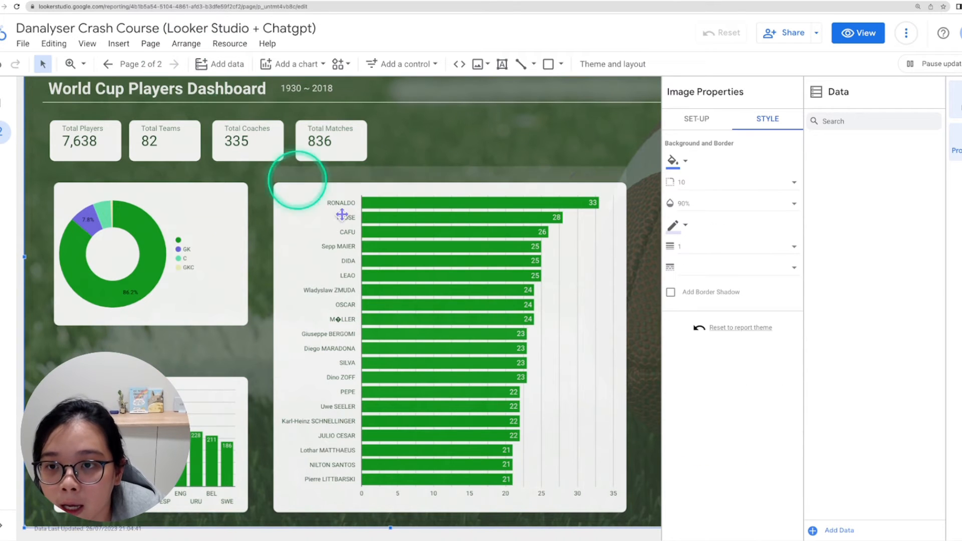
# - Add a bold, white, centred 20px heading "Players Position" above the doughnut chart, shifting the chart down to make room
pyautogui.click(502, 64)
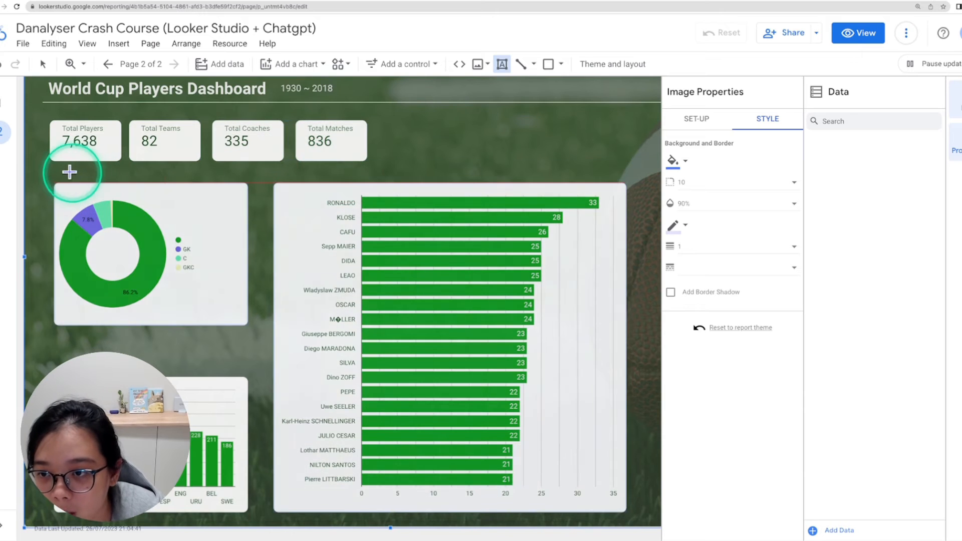
pyautogui.click(69, 172)
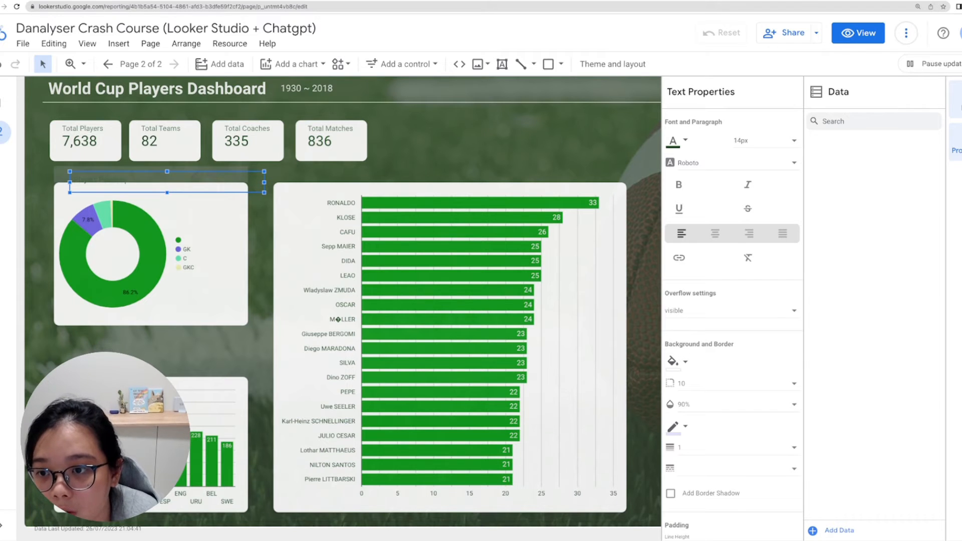
pyautogui.moveTo(182, 200); pyautogui.dragTo(189, 247)
pyautogui.click(119, 183)
pyautogui.click(763, 140)
pyautogui.click(771, 149)
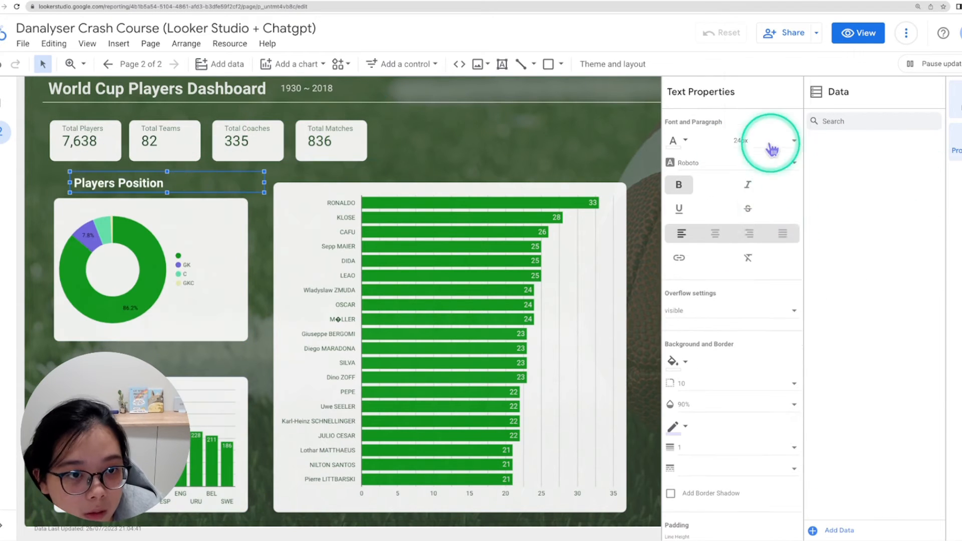
pyautogui.click(715, 233)
# - Duplicate the heading and title the player bar chart "Top 20 Players by Attendance"
pyautogui.hotkey('ctrl', 'c')
pyautogui.hotkey('ctrl', 'v')
pyautogui.scroll(2, 351, 301)
pyautogui.moveTo(185, 178); pyautogui.dragTo(176, 463)
pyautogui.click(457, 297)
pyautogui.write('ance')
# - Place another copy of the heading above the column chart, reading "Top 10 Teams by Total Players"
pyautogui.hotkey('ctrl', 'c')
pyautogui.hotkey('ctrl', 'v')
pyautogui.click(509, 302)
pyautogui.doubleClick(231, 468)
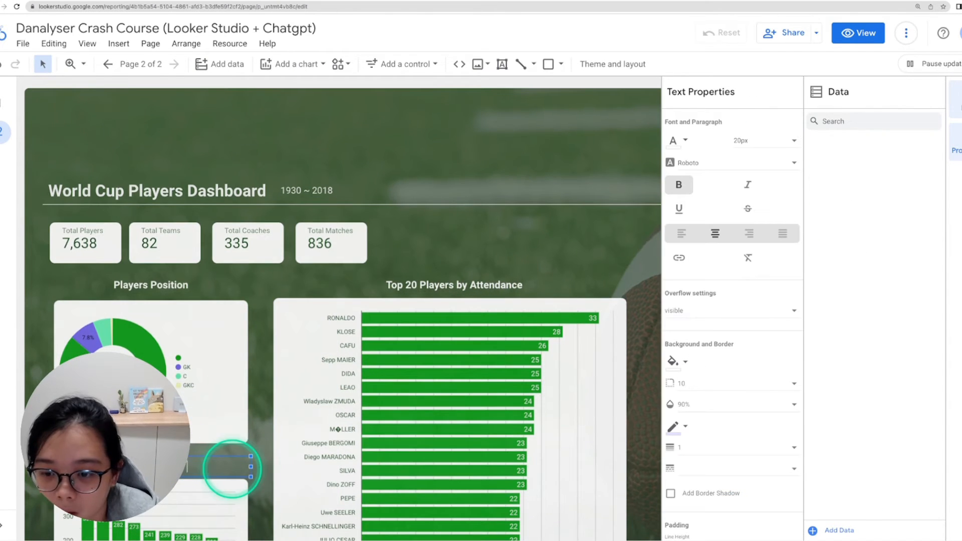
pyautogui.write('yers')
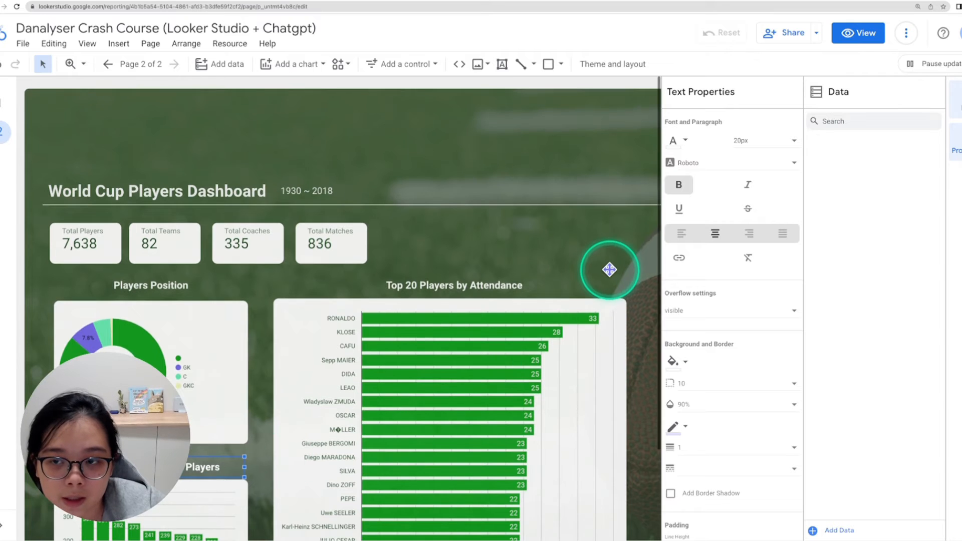
# - Preview the report in view mode and filter it by the RONALDO and Sepp MAIER bars in turn, clearing each filter
pyautogui.scroll(-2, 608, 265)
pyautogui.click(858, 32)
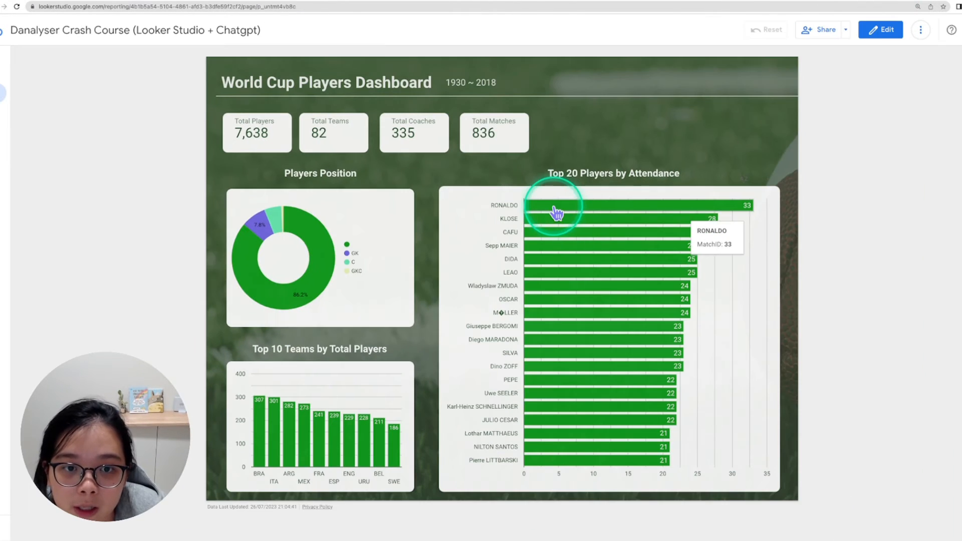
pyautogui.click(556, 213)
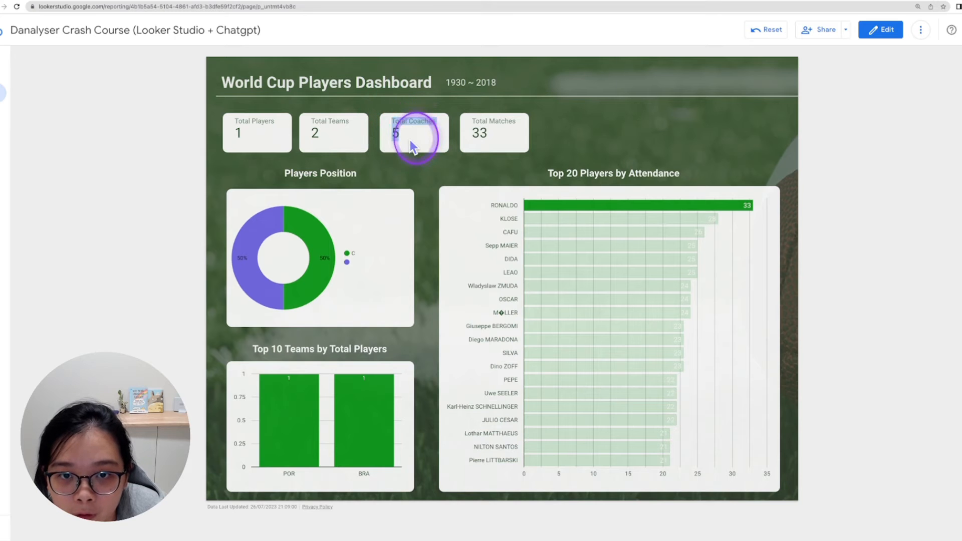
pyautogui.click(409, 140)
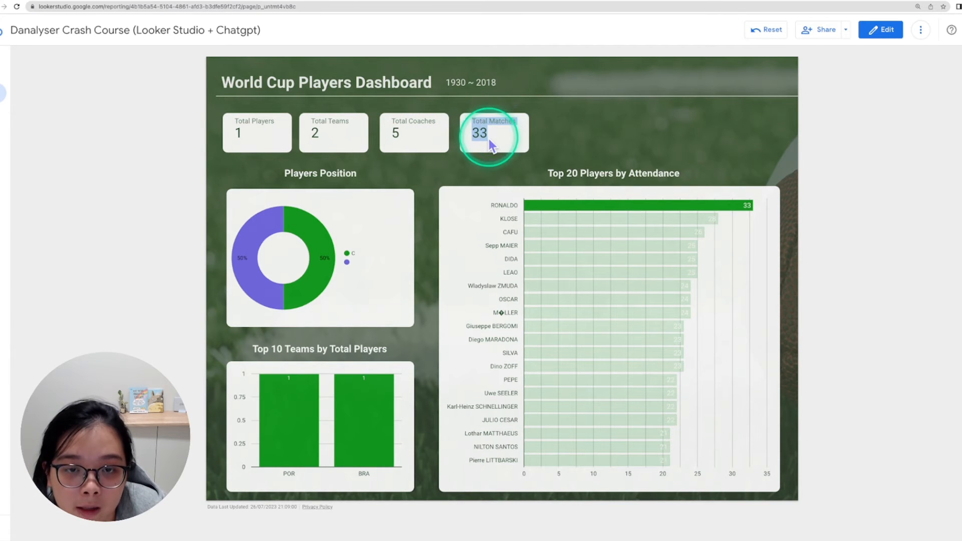
pyautogui.click(543, 211)
pyautogui.click(561, 211)
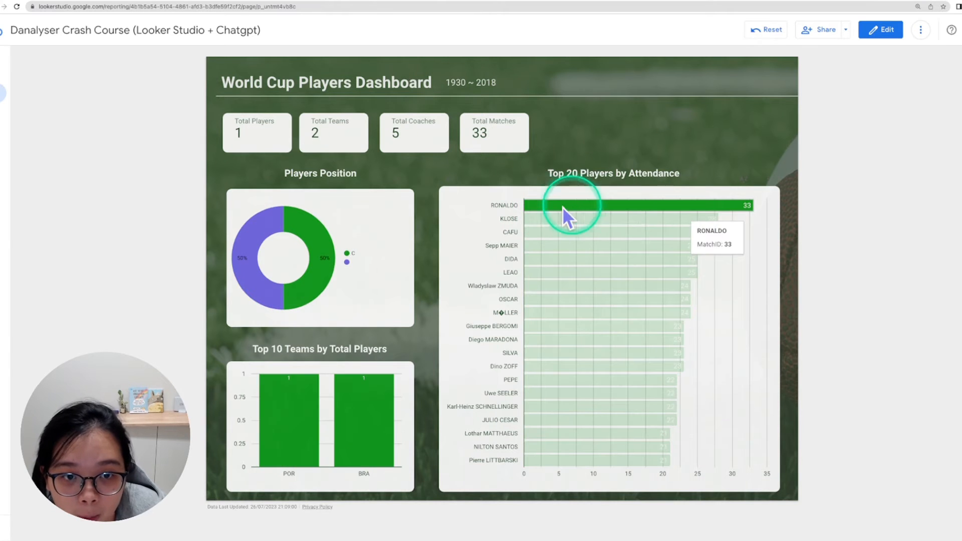
pyautogui.click(571, 212)
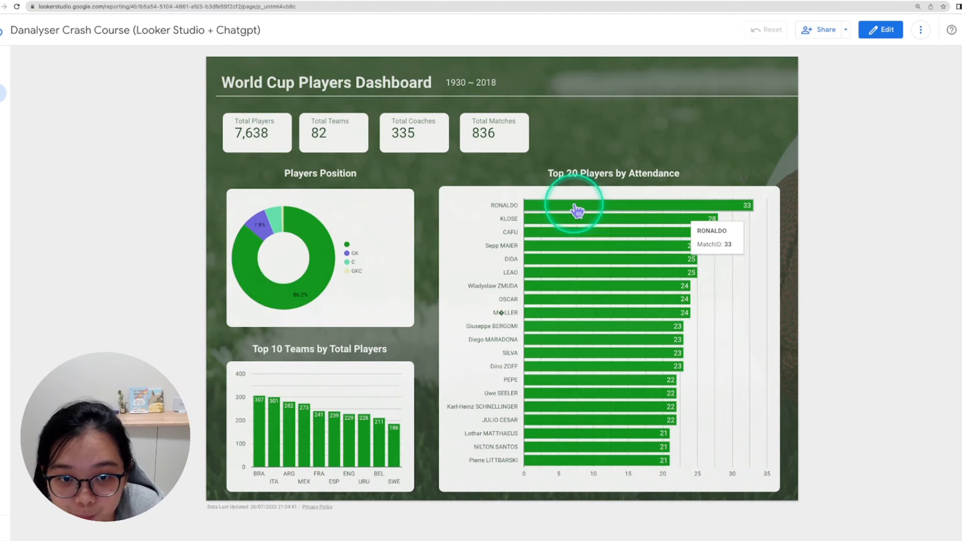
pyautogui.click(551, 251)
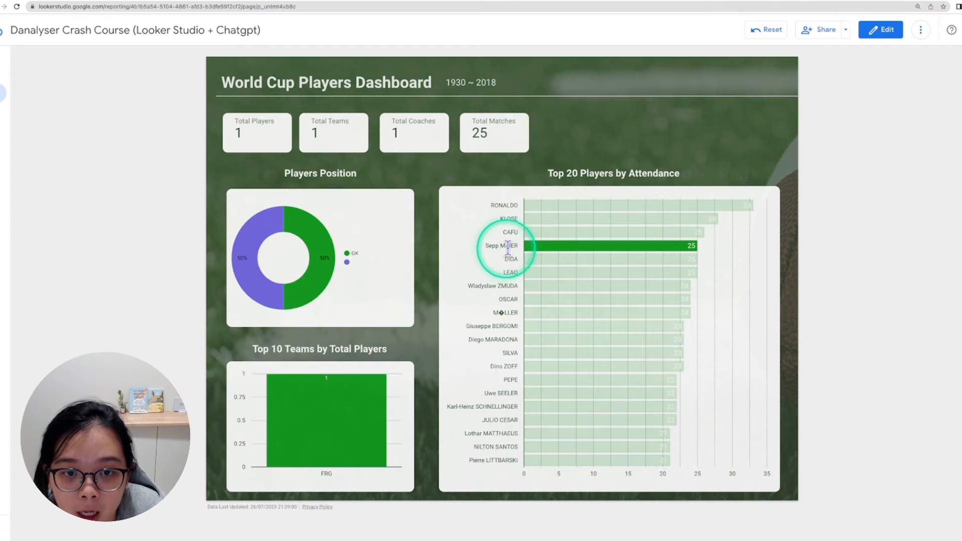
pyautogui.click(562, 257)
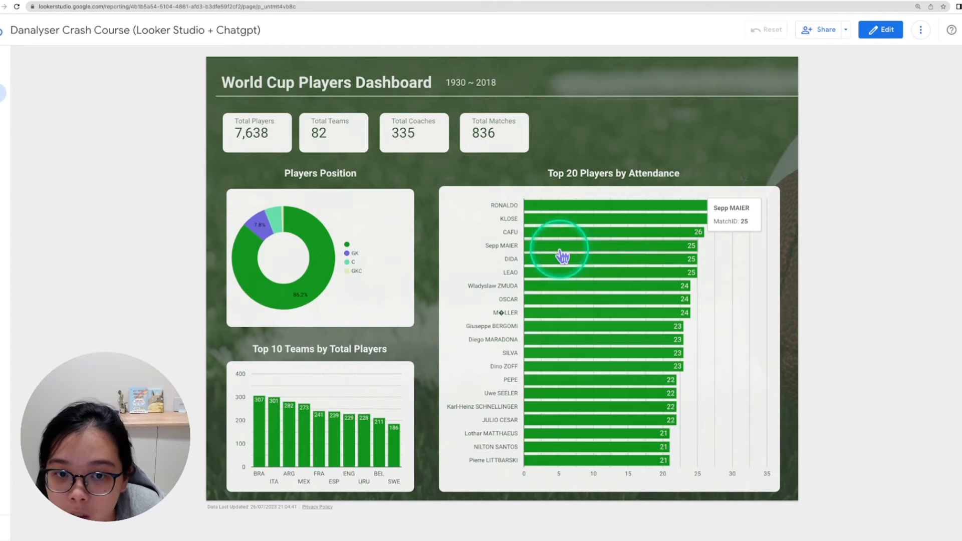
# - Filter the report by the BRA column, examine the other charts, and clear the filter
pyautogui.click(261, 440)
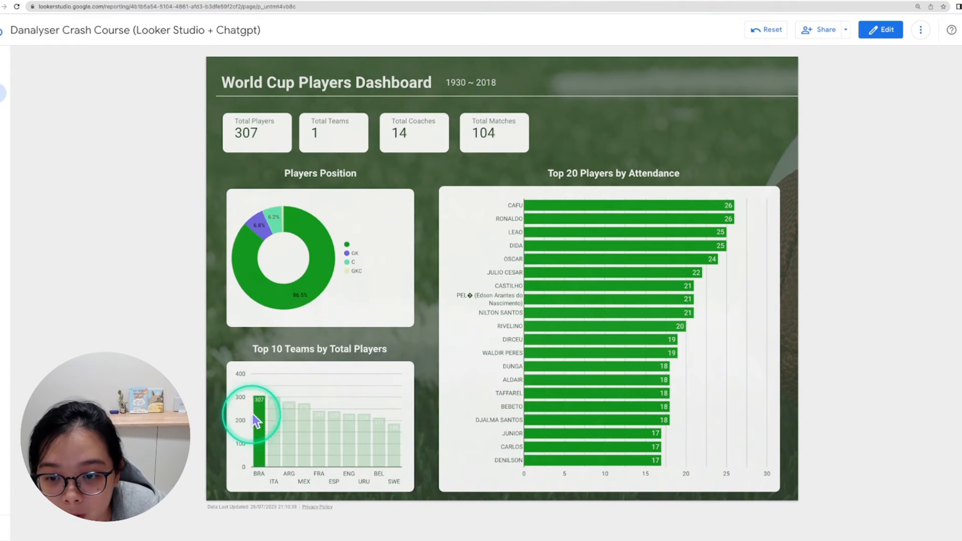
pyautogui.moveTo(303, 228)
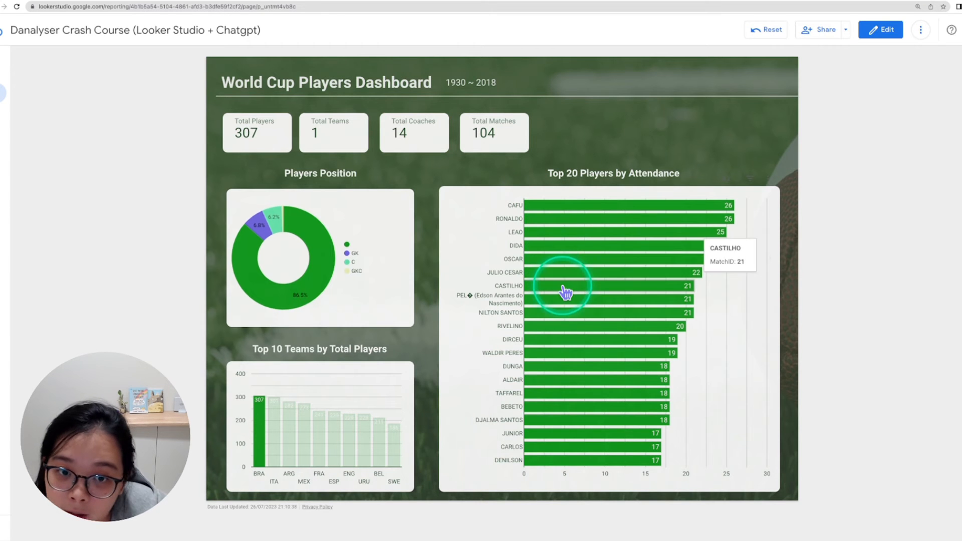
pyautogui.click(259, 426)
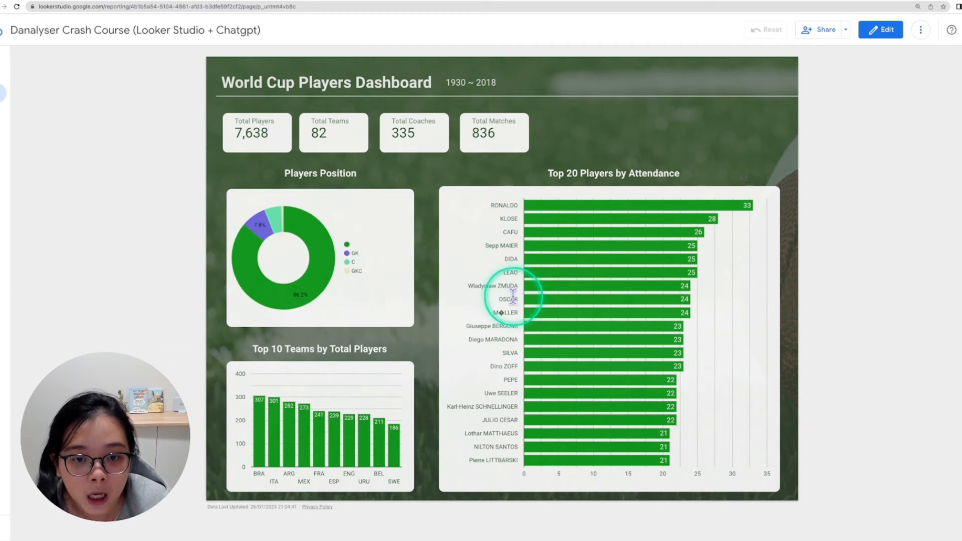
pyautogui.moveTo(494, 285); pyautogui.dragTo(468, 285)
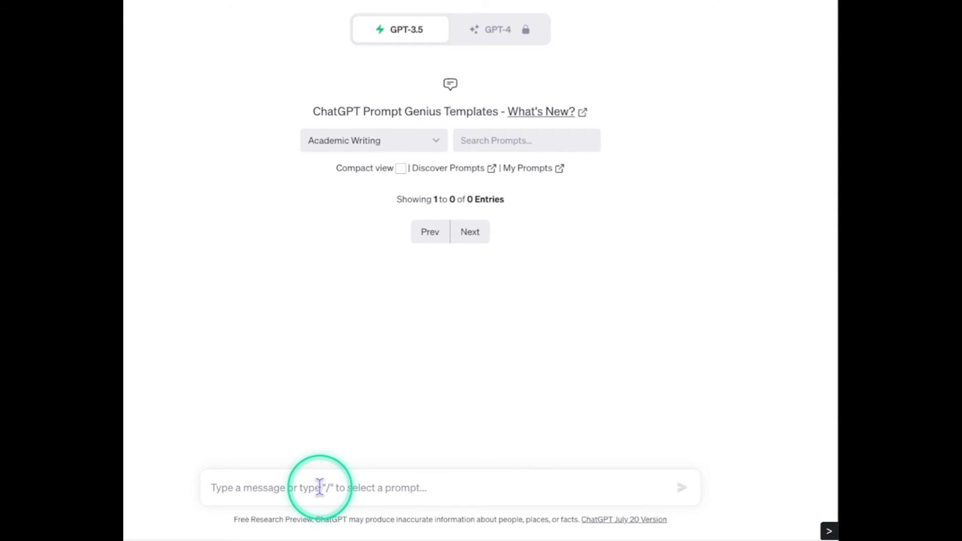
# - Switch to ChatGPT and enter a prompt for a Google Data Studio formula converting "GK" and "GKC" to "Goal Keeper" and "C" to "Captain"
pyautogui.click(319, 487)
pyautogui.hotkey('ctrl', 'v')
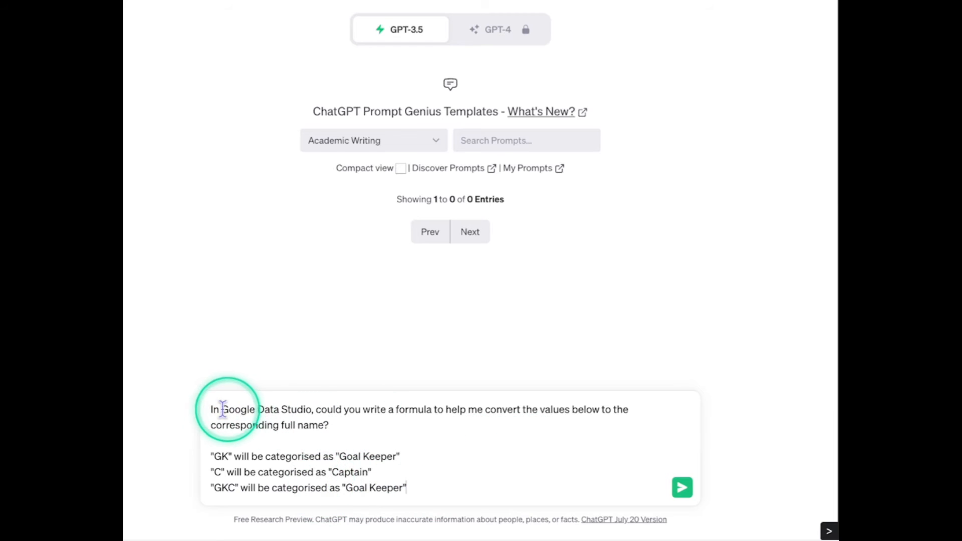
pyautogui.moveTo(222, 409); pyautogui.dragTo(311, 409)
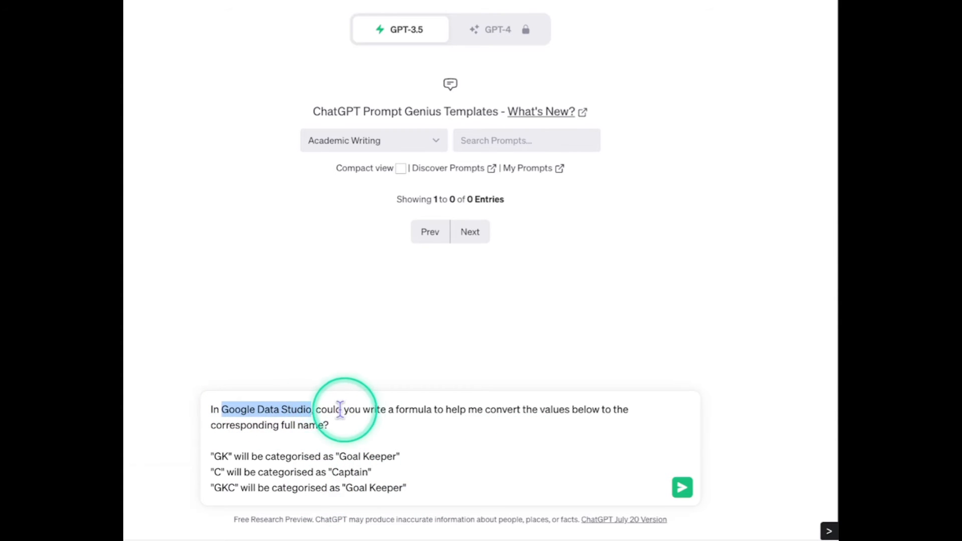
# - Review the prompt's wording and its GK, C and GKC mappings, and submit it to ChatGPT
pyautogui.click(394, 410)
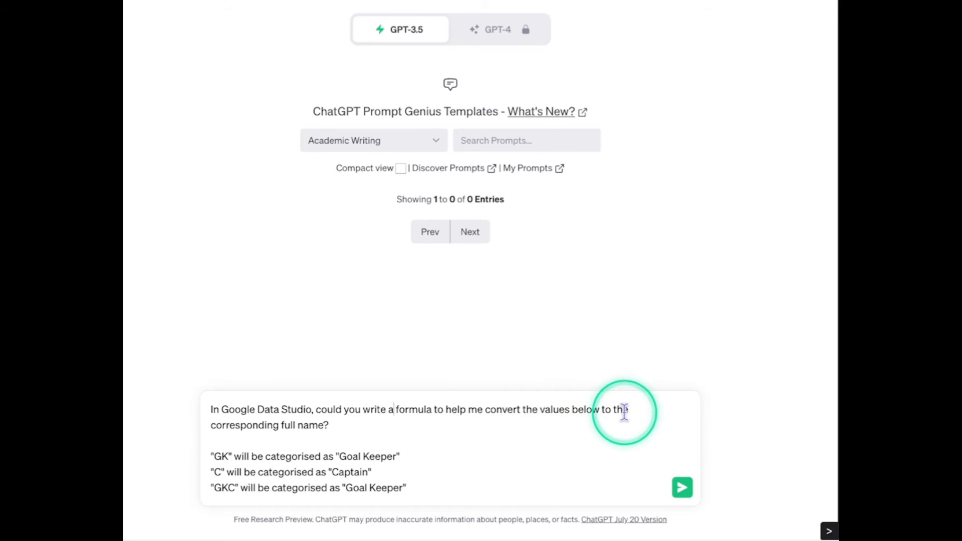
pyautogui.moveTo(217, 425); pyautogui.dragTo(321, 425)
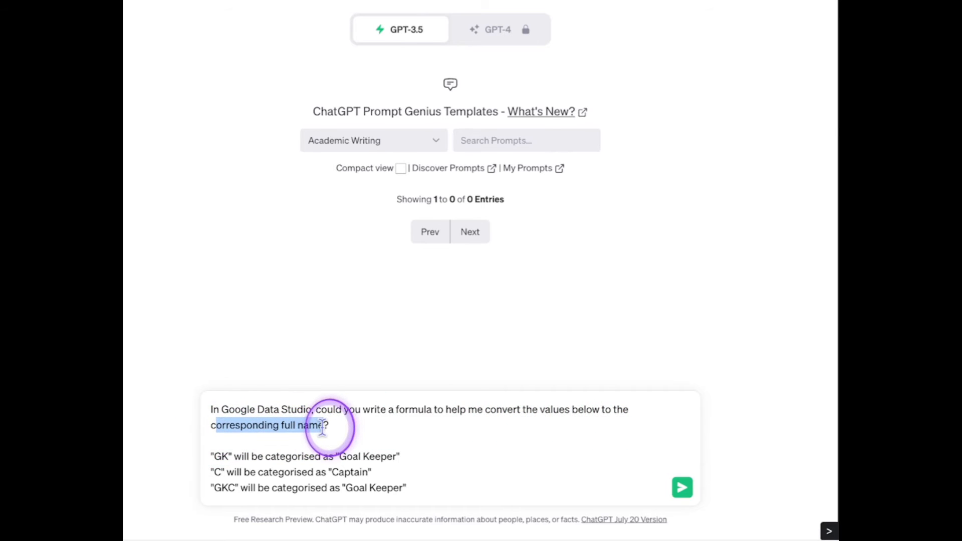
pyautogui.click(369, 430)
pyautogui.moveTo(228, 456); pyautogui.dragTo(211, 456)
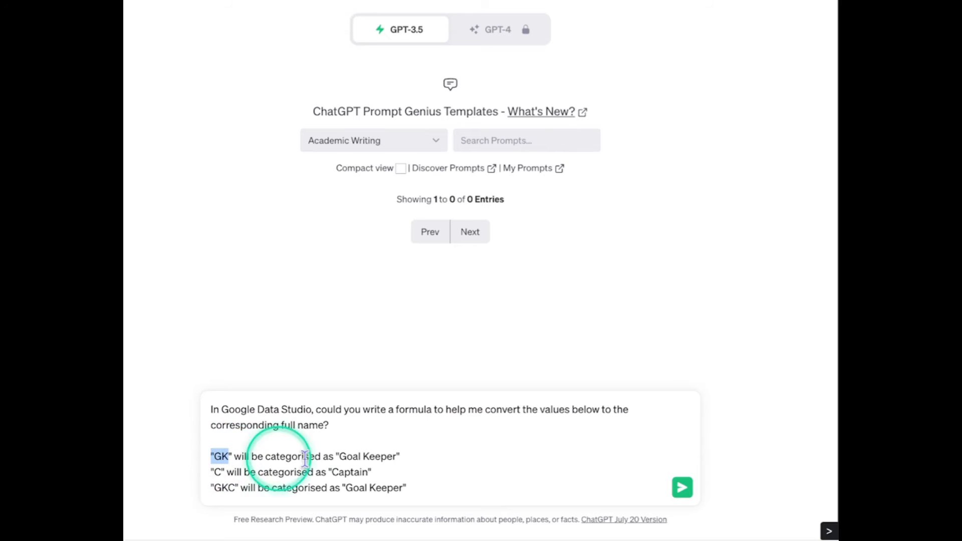
pyautogui.moveTo(340, 456); pyautogui.dragTo(397, 456)
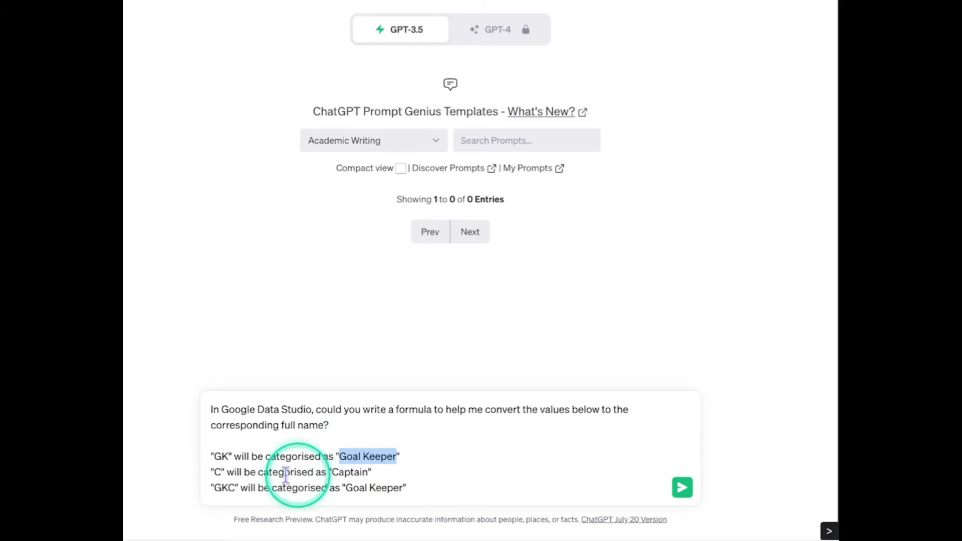
pyautogui.click(215, 474)
pyautogui.click(361, 472)
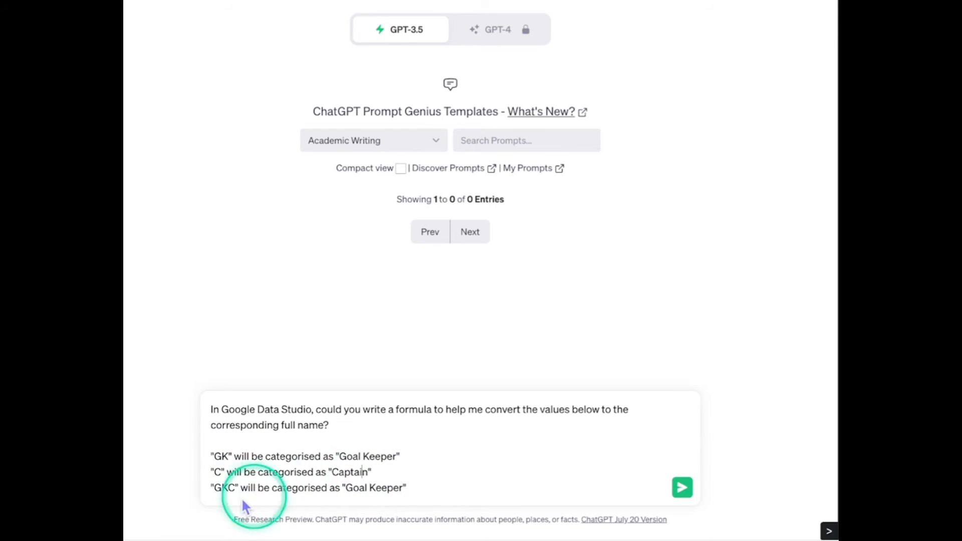
pyautogui.moveTo(216, 488); pyautogui.dragTo(235, 488)
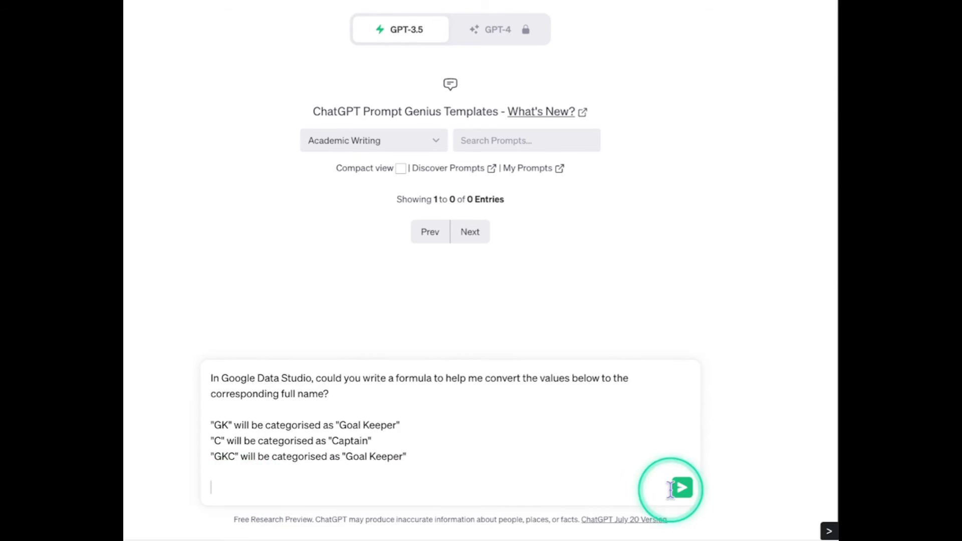
pyautogui.click(683, 488)
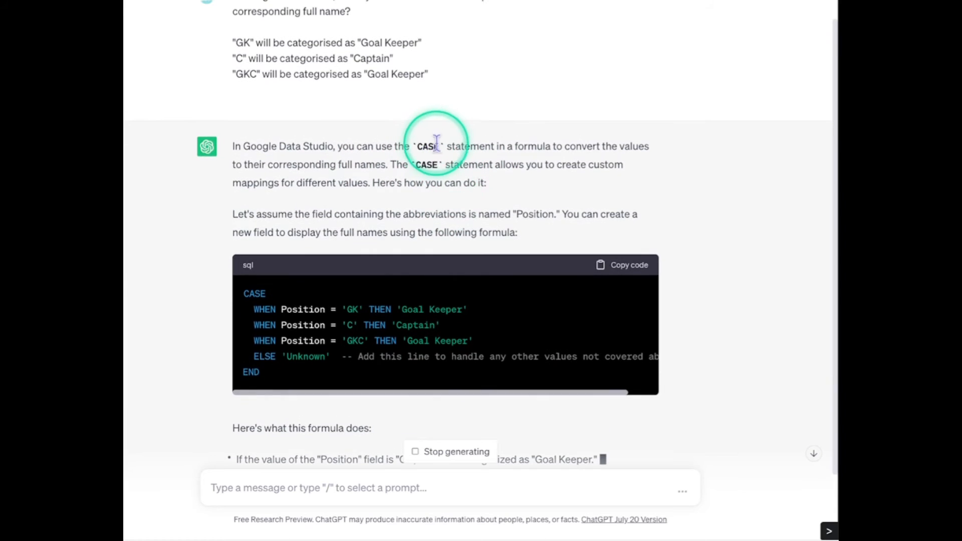
# - Read through ChatGPT's answer, examining the suggested CASE statement and its code block
pyautogui.doubleClick(436, 145)
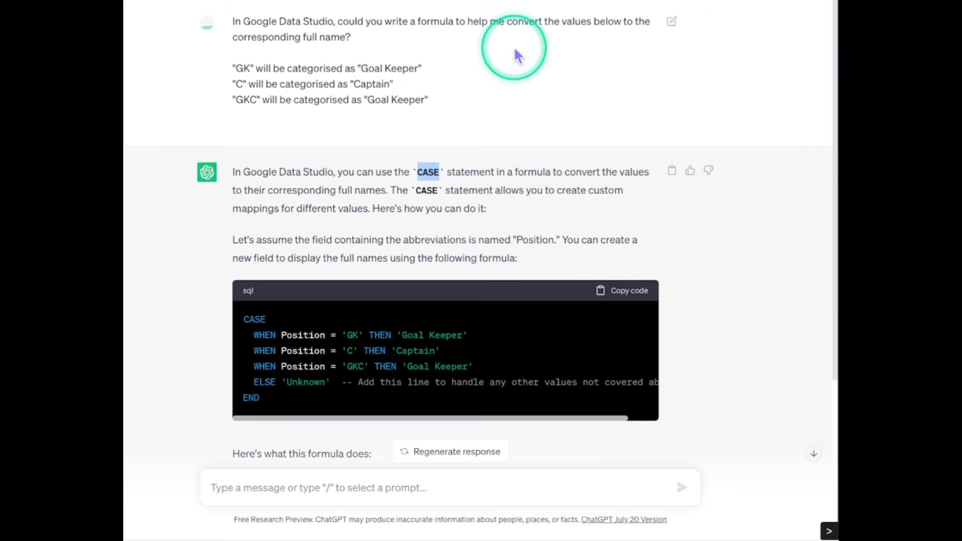
pyautogui.scroll(-1, 496, 61)
pyautogui.scroll(1, 495, 65)
pyautogui.scroll(-1, 466, 183)
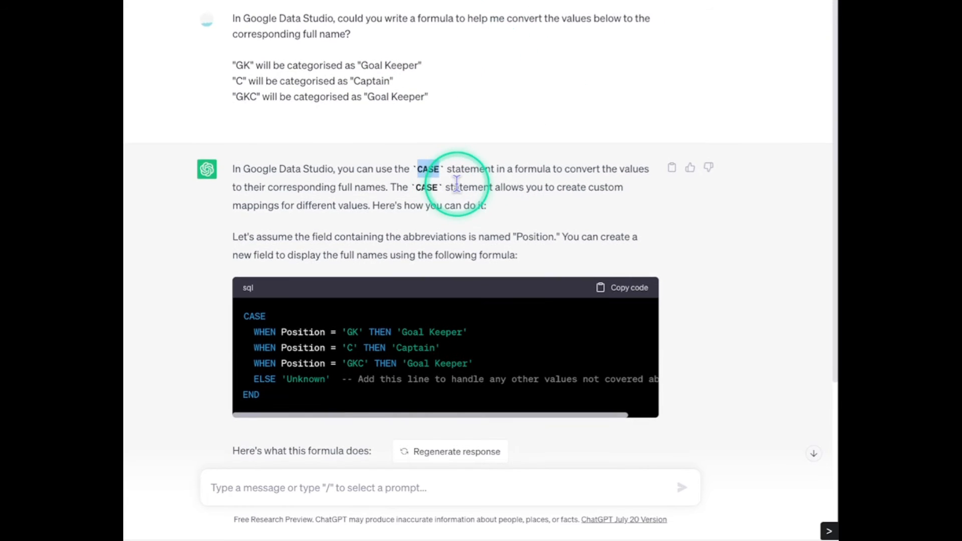
pyautogui.moveTo(422, 146); pyautogui.dragTo(439, 150)
pyautogui.moveTo(444, 147); pyautogui.dragTo(422, 145)
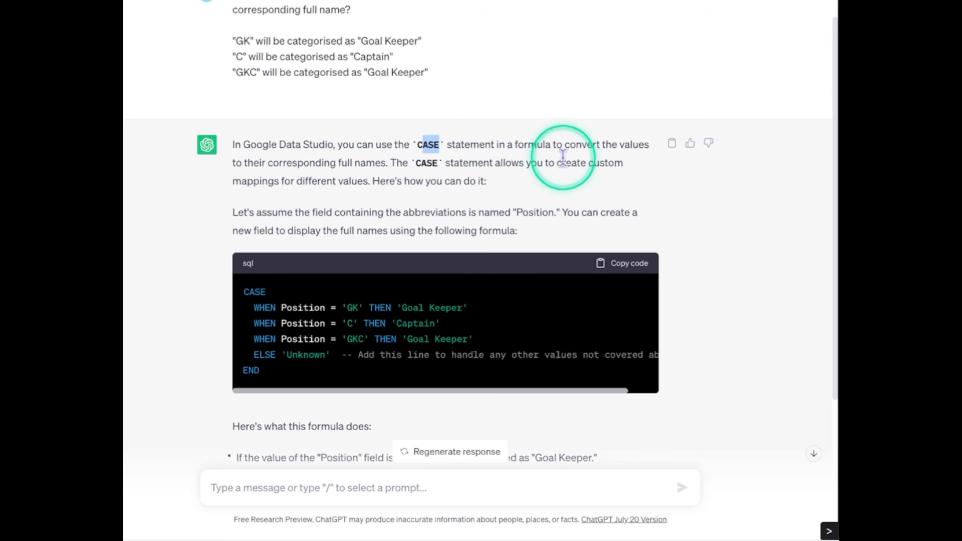
pyautogui.scroll(-1, 563, 151)
pyautogui.scroll(-2, 565, 156)
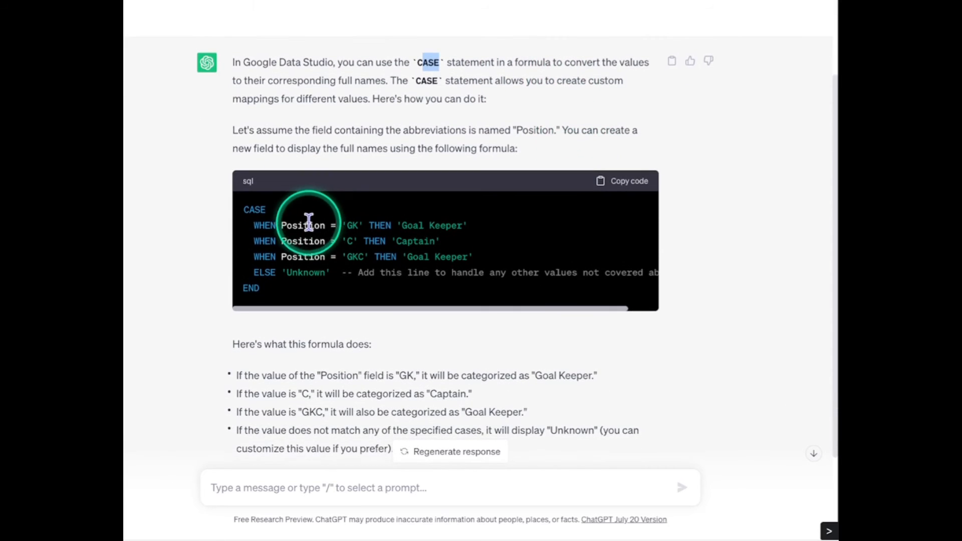
pyautogui.scroll(-3, 530, 238)
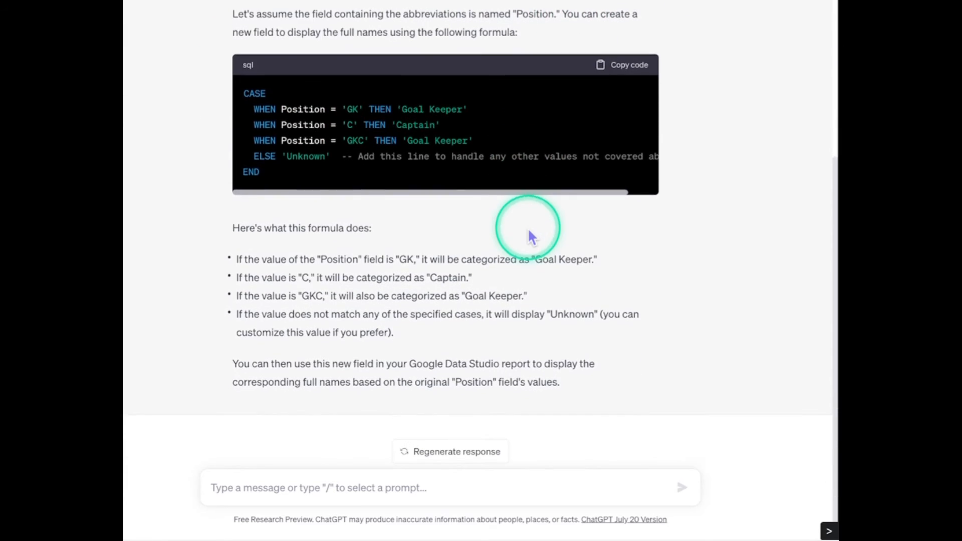
pyautogui.scroll(2, 608, 227)
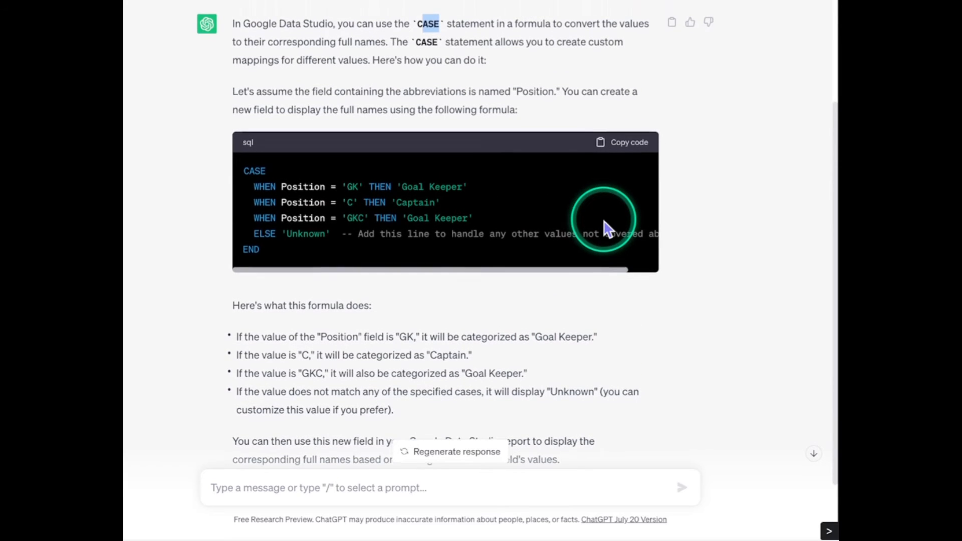
pyautogui.scroll(-1, 607, 225)
pyautogui.scroll(1, 603, 221)
pyautogui.scroll(-2, 603, 222)
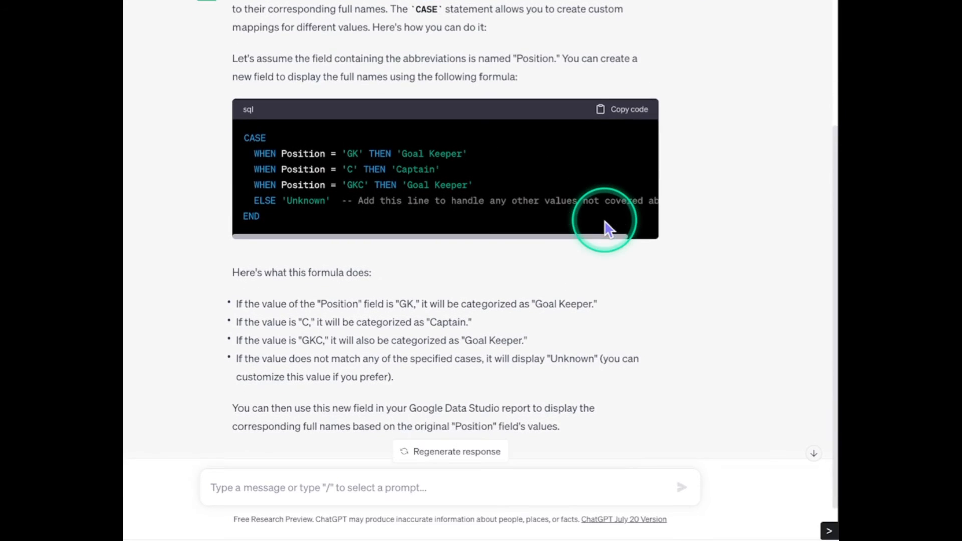
pyautogui.scroll(-1, 470, 145)
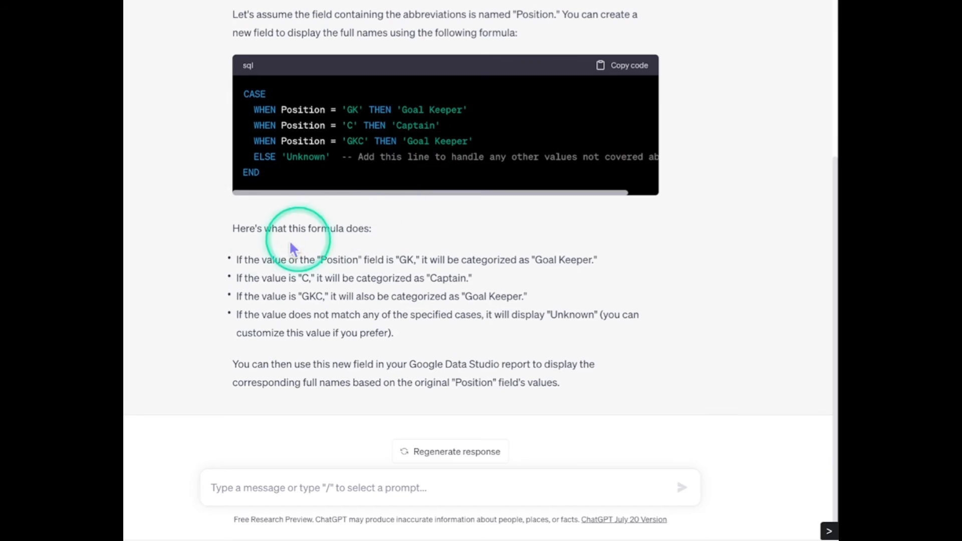
# - Examine the explanation of what the formula does, comparing the fallback for unmatched values with the ELSE line in the code
pyautogui.moveTo(232, 239); pyautogui.dragTo(350, 230)
pyautogui.click(371, 234)
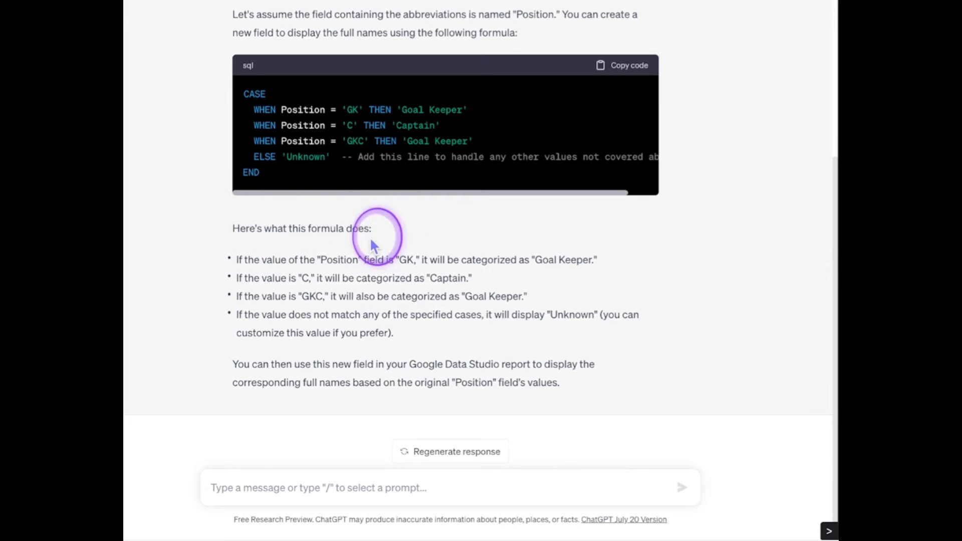
pyautogui.scroll(1, 400, 241)
pyautogui.scroll(-1, 431, 245)
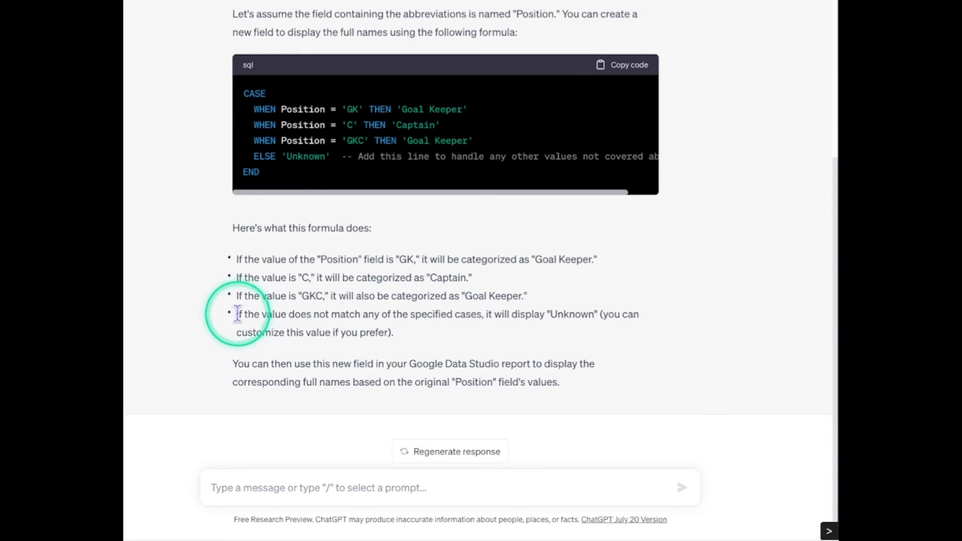
pyautogui.moveTo(237, 314); pyautogui.dragTo(399, 331)
pyautogui.click(399, 332)
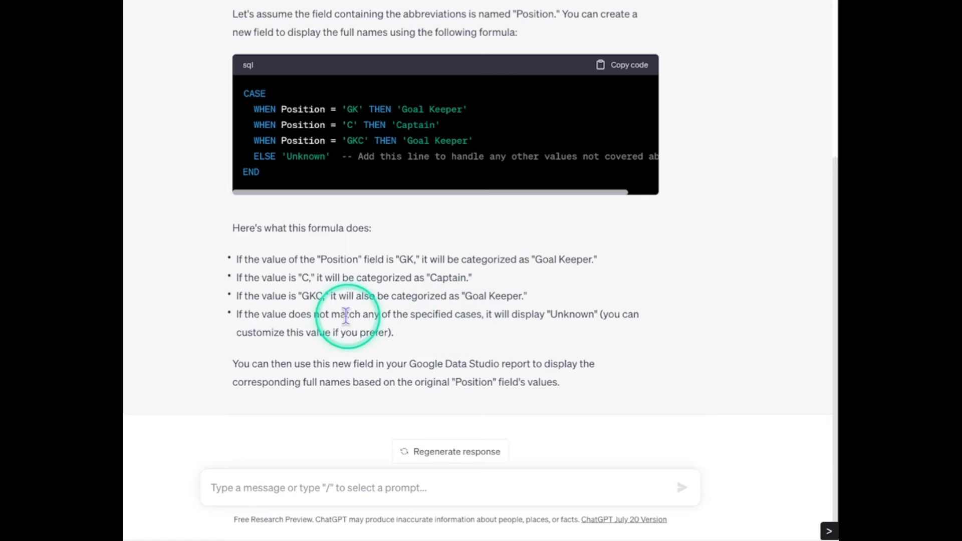
pyautogui.moveTo(346, 314); pyautogui.dragTo(237, 260)
pyautogui.click(573, 315)
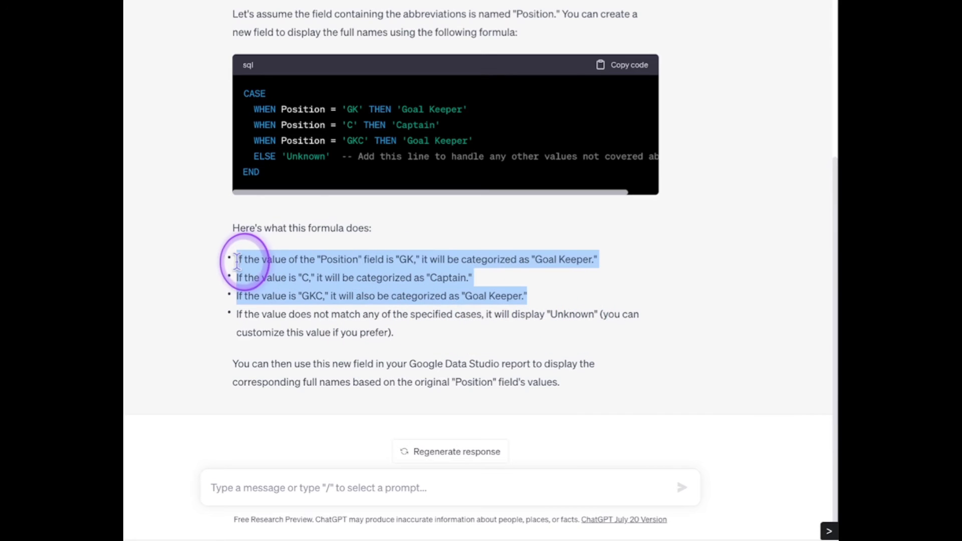
pyautogui.click(564, 316)
pyautogui.doubleClick(571, 314)
pyautogui.click(515, 335)
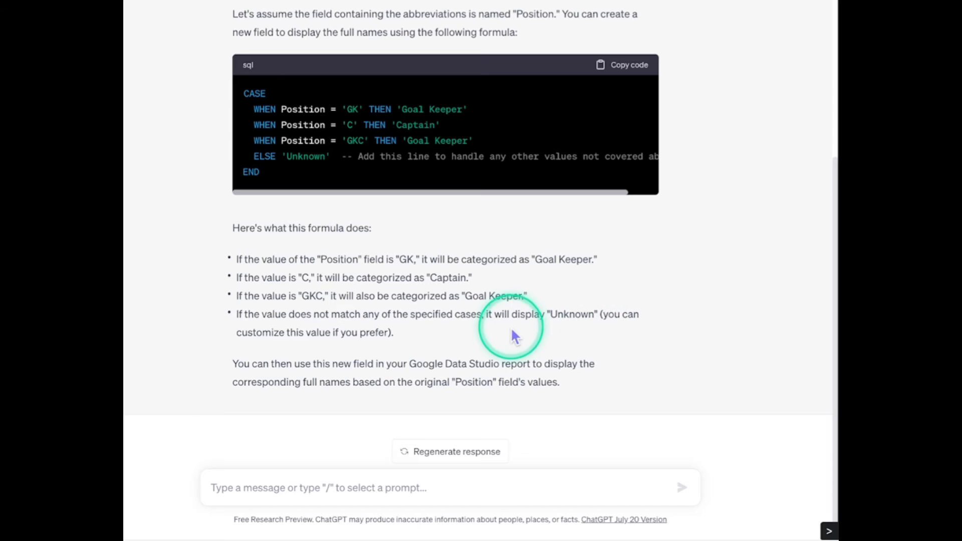
pyautogui.moveTo(324, 156); pyautogui.dragTo(287, 156)
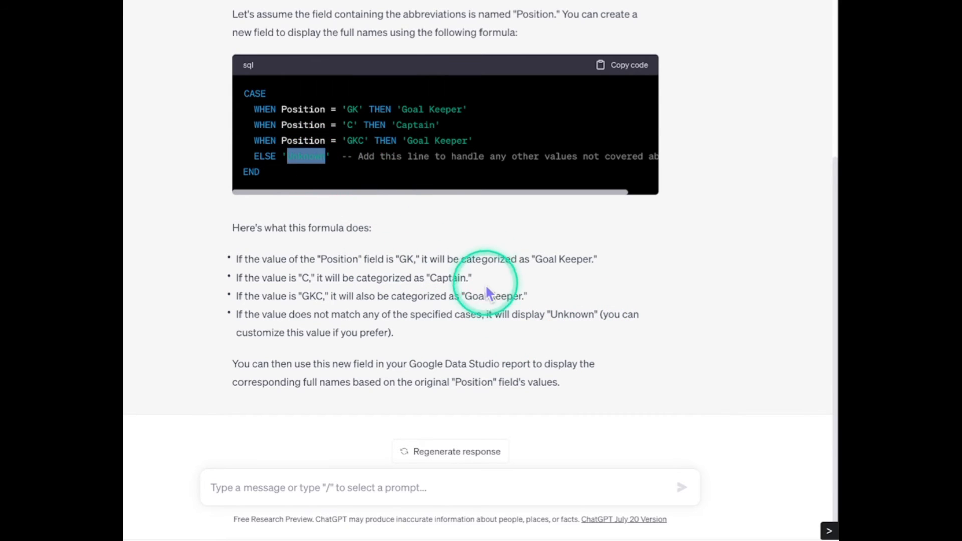
pyautogui.scroll(1, 626, 107)
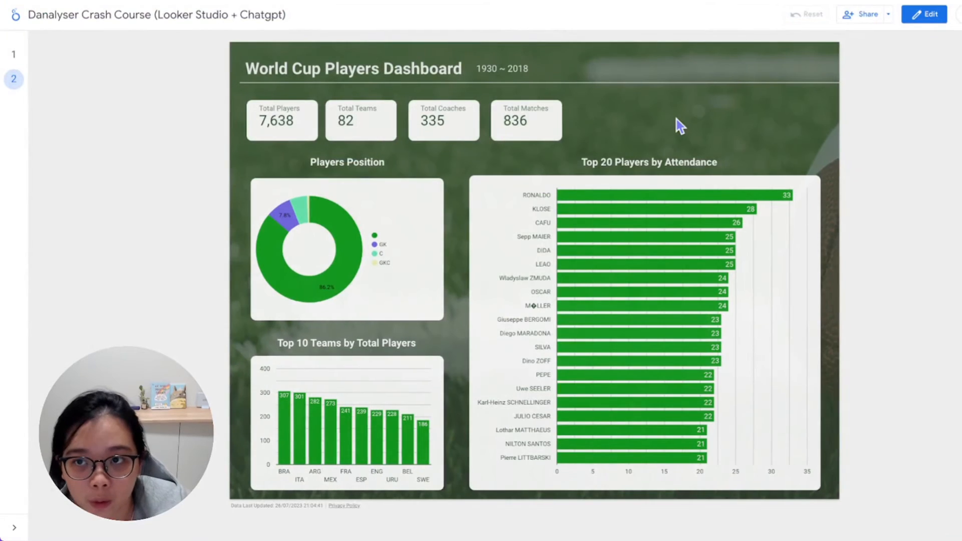
# - Switch back to the Looker Studio report, make it editable, and start a new calculated field named "*Position" in the FIFA data source
pyautogui.click(924, 14)
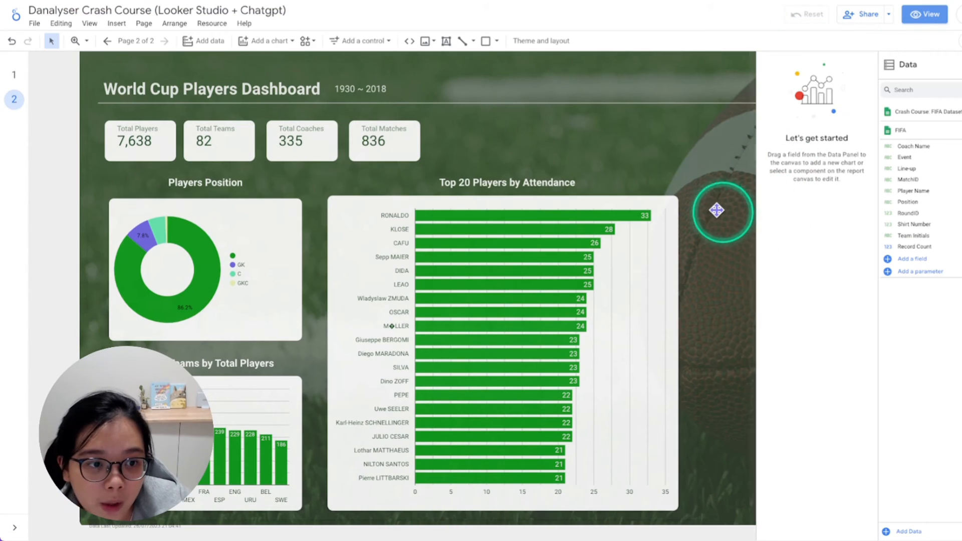
pyautogui.click(961, 1)
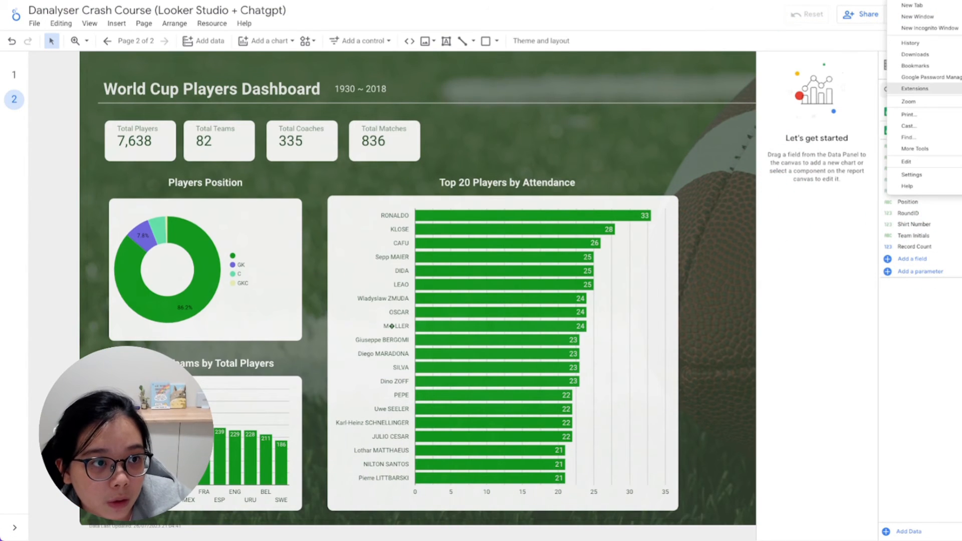
pyautogui.click(961, 102)
pyautogui.click(885, 310)
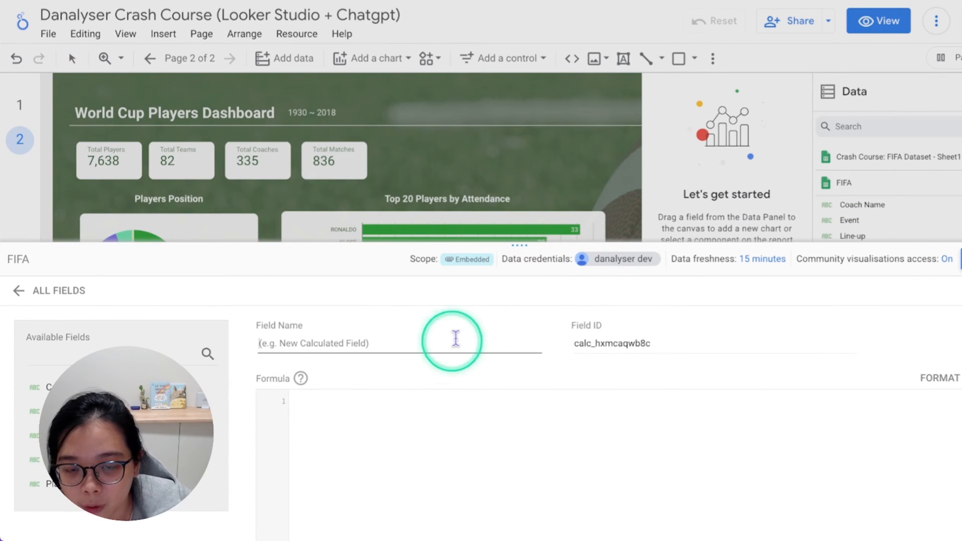
pyautogui.moveTo(534, 244); pyautogui.dragTo(508, 246)
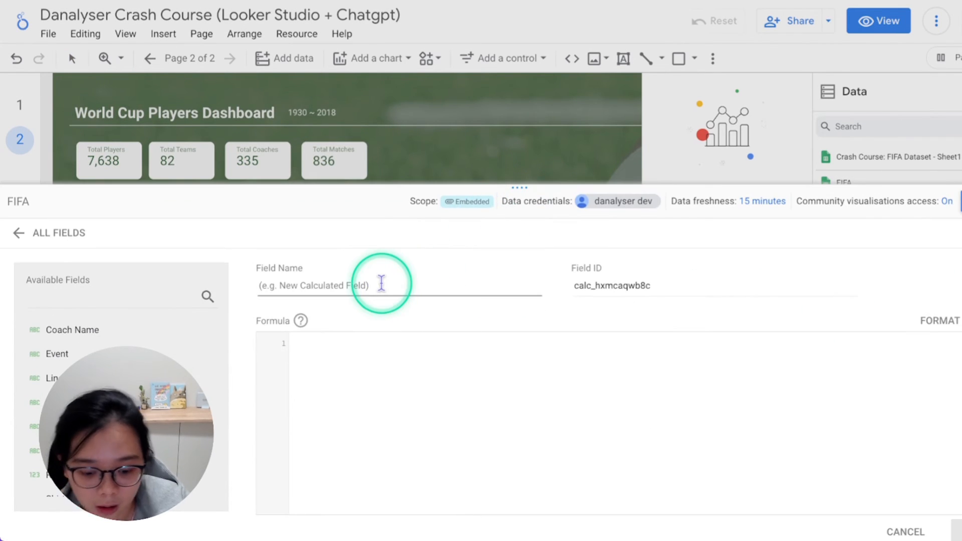
pyautogui.press('BackSpace')
pyautogui.press('BackSpace')
pyautogui.press('BackSpace')
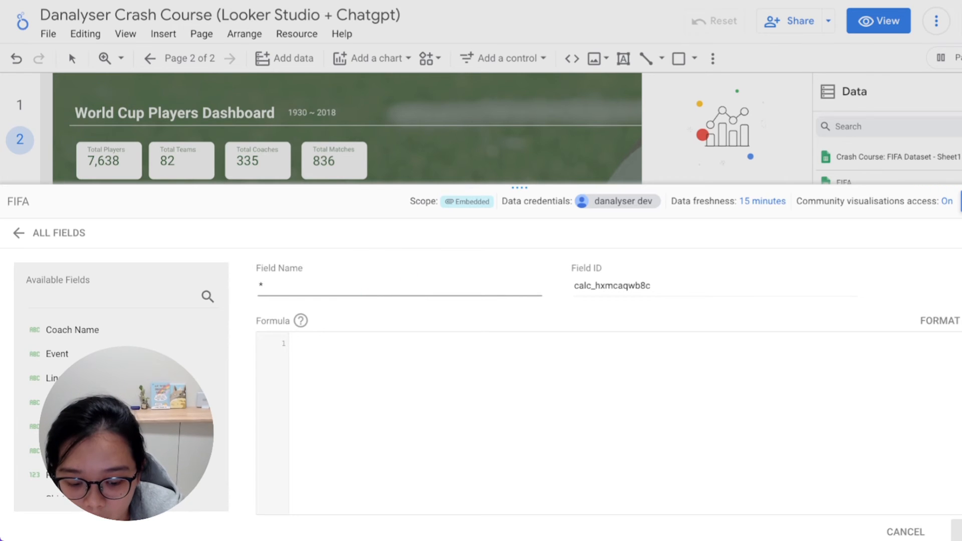
# - Insert ChatGPT's CASE formula, mapping Position 'GK' and 'GKC' to 'Goal Keeper' and 'C' to 'Captain', as the field's formula
pyautogui.click(408, 359)
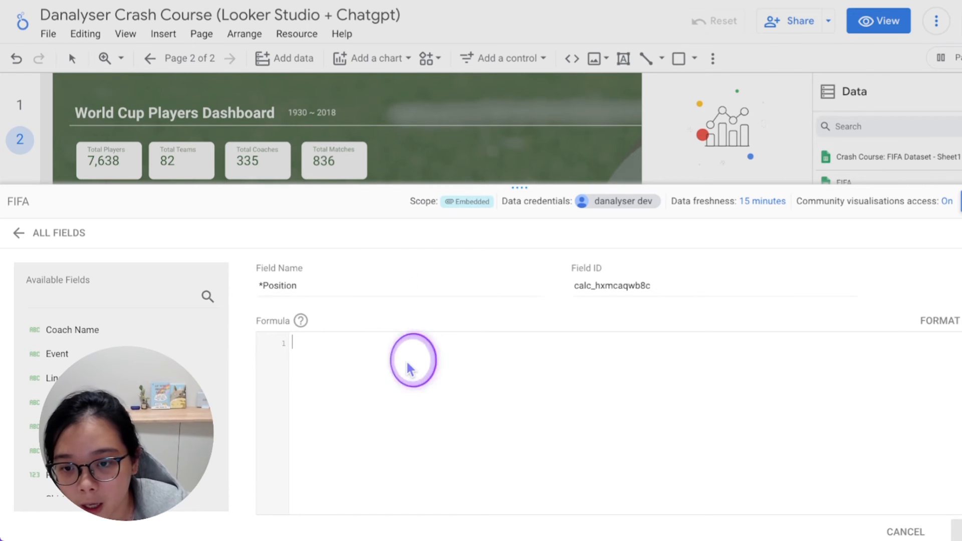
pyautogui.write("CASE   WHEN Position = 'GK' THEN 'Goal Keeper'   WHEN Position = 'C' THEN 'Captain'   WHEN Position = 'GKC' THEN 'Goal Keeper'   ELSE 'Unknown'  -- Add this line to handle any other values not covered above. END")
pyautogui.click(322, 339)
pyautogui.hotkey('ctrl', 'z')
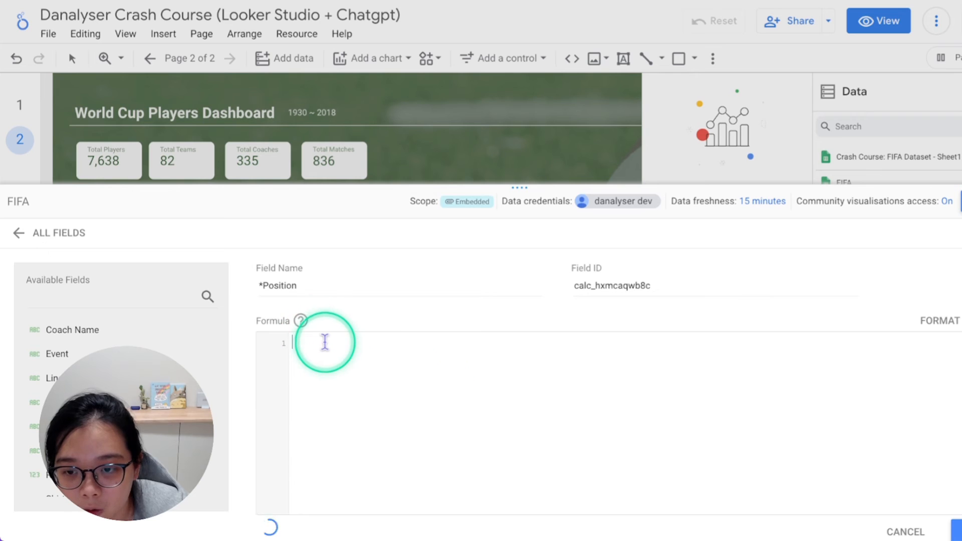
pyautogui.write("CASE   WHEN Position = 'GK' THEN 'Goal Keeper'   WHEN Position = 'C' THEN 'Captain'   WHEN Position = 'GKC' THEN 'Goal Keeper'   ELSE 'Unknown'  -- Add this line to handle any other values not covered above. END")
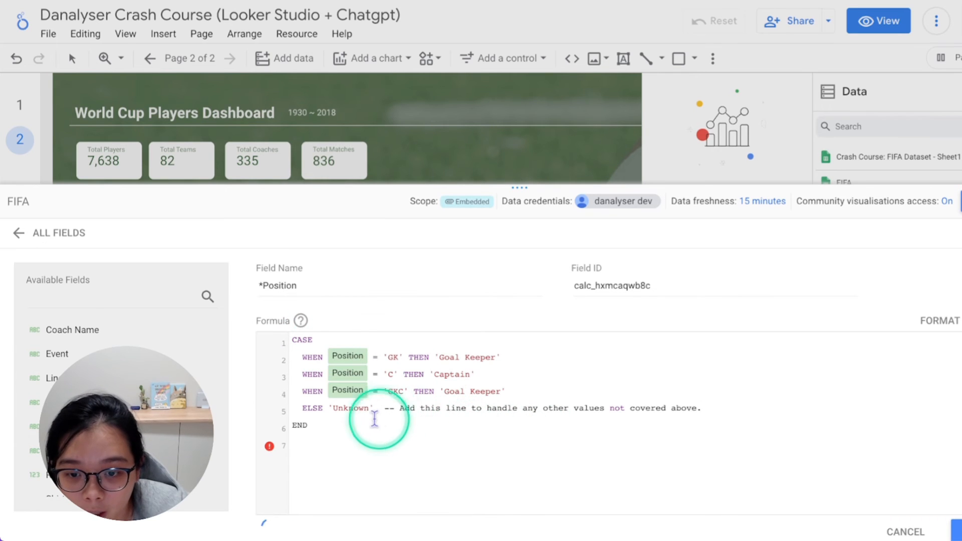
# - Remove the trailing comment from the ELSE line, change its value to 'Others', and save and finish the calculated field
pyautogui.moveTo(383, 407); pyautogui.dragTo(729, 407)
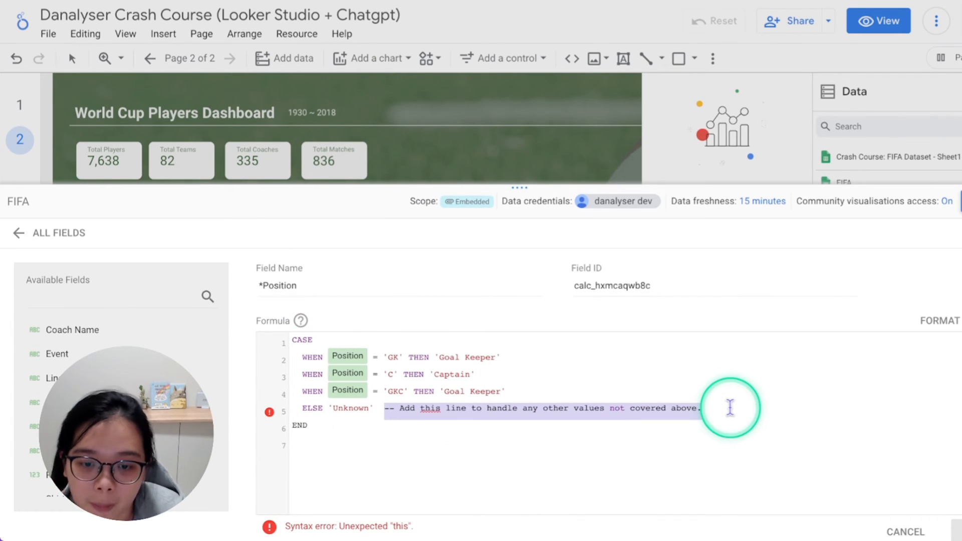
pyautogui.press('BackSpace')
pyautogui.click(368, 408)
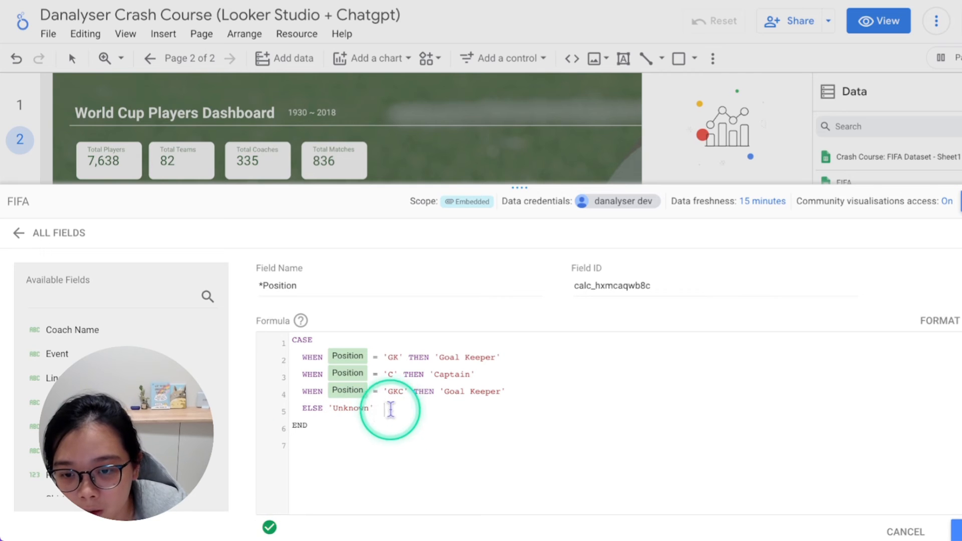
pyautogui.press('BackSpace')
pyautogui.press('BackSpace')
pyautogui.hotkey('alt', 'shift', 'Left')
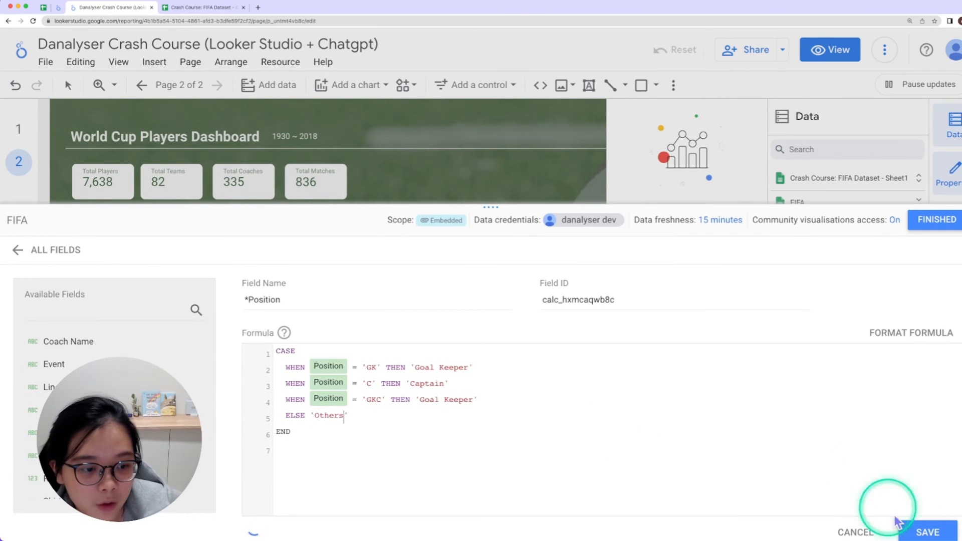
pyautogui.click(927, 532)
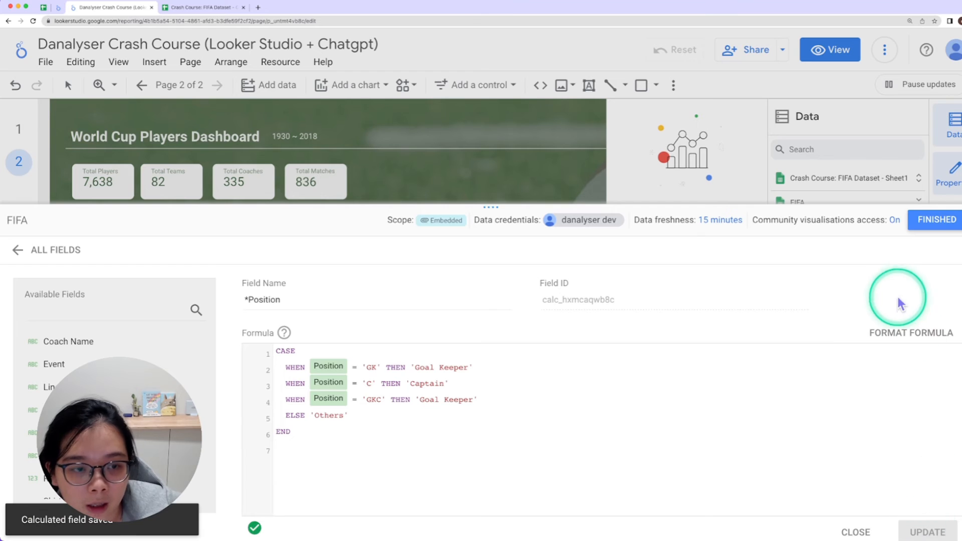
pyautogui.click(927, 221)
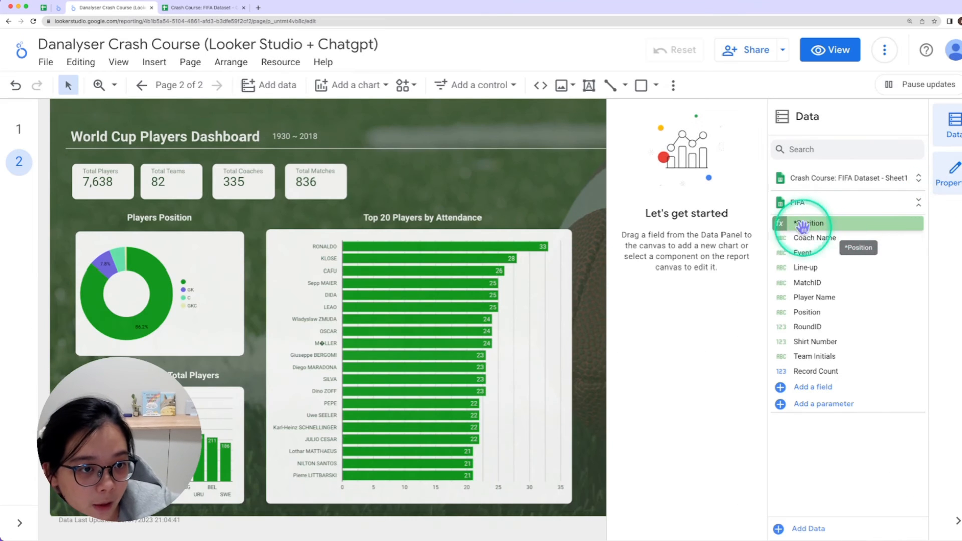
# - Replace the dimension of the Players Position donut chart with the calculated *Position field
pyautogui.moveTo(823, 224); pyautogui.dragTo(208, 243)
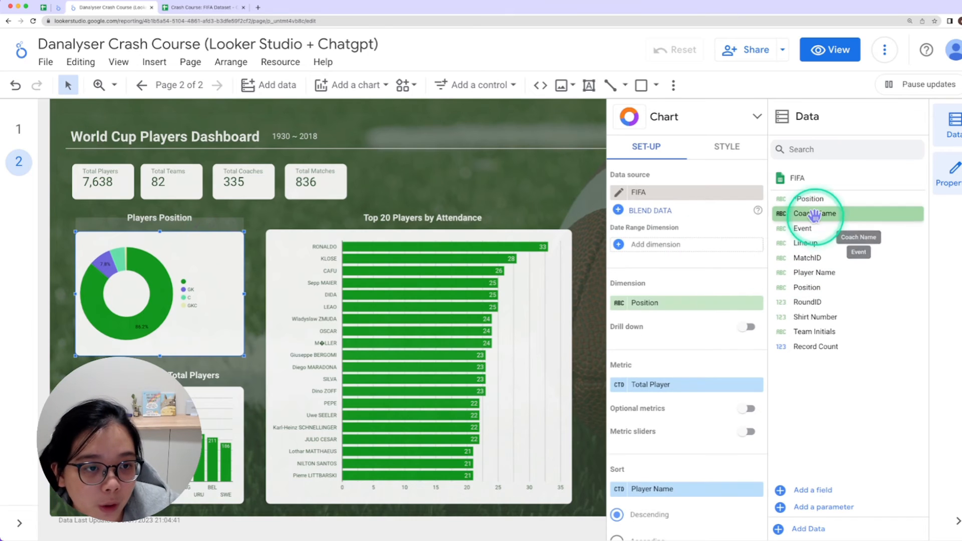
pyautogui.moveTo(809, 198); pyautogui.dragTo(653, 306)
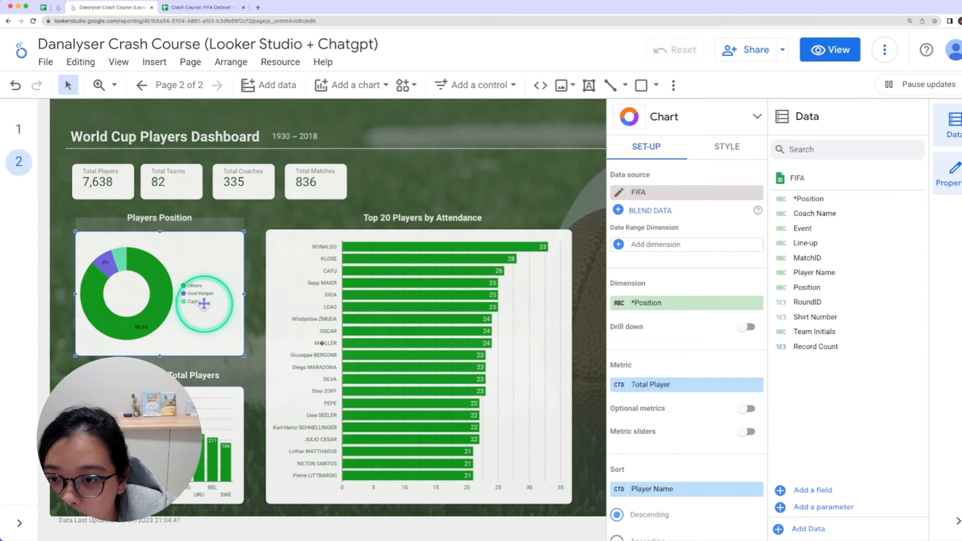
pyautogui.scroll(-1, 369, 300)
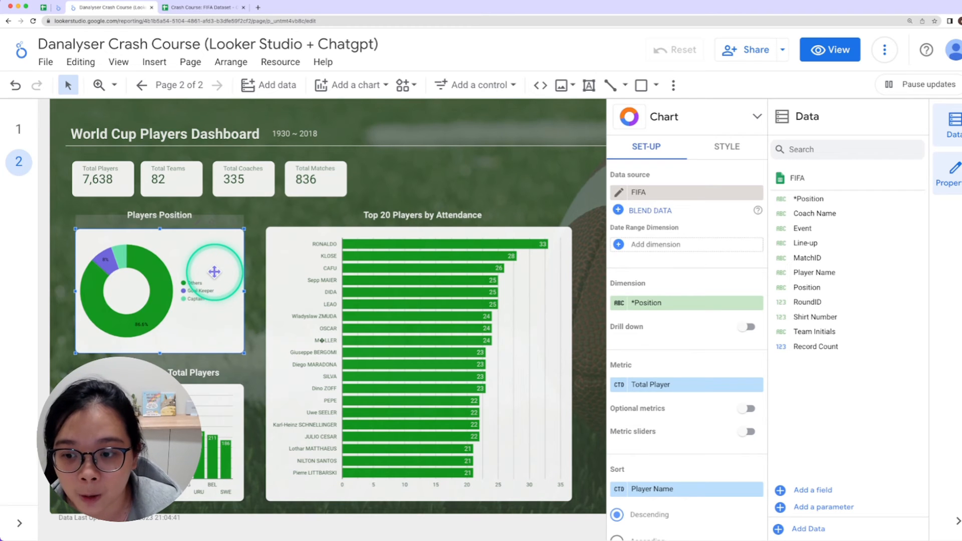
pyautogui.scroll(1, 215, 272)
pyautogui.scroll(-1, 214, 272)
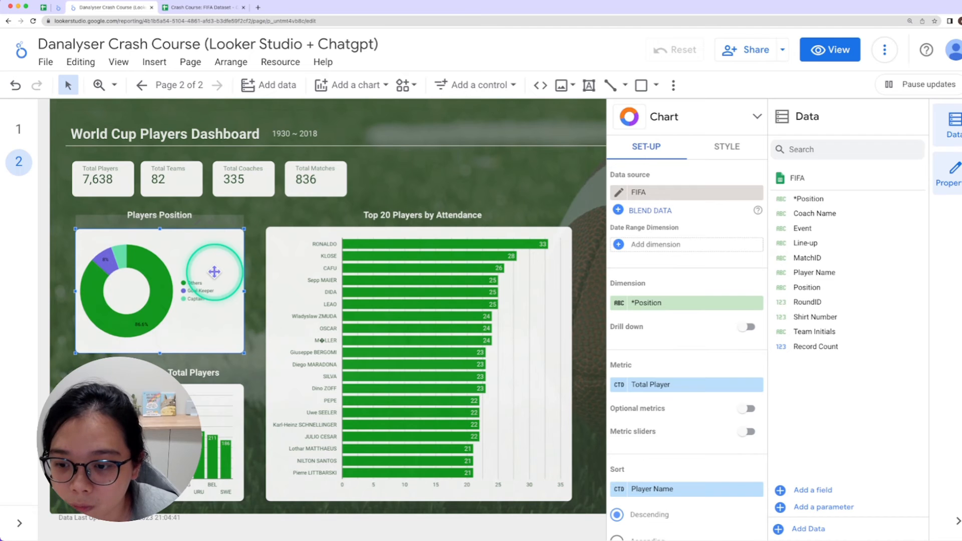
# - Add a new blank page to the report and place a table chart on it
pyautogui.click(235, 408)
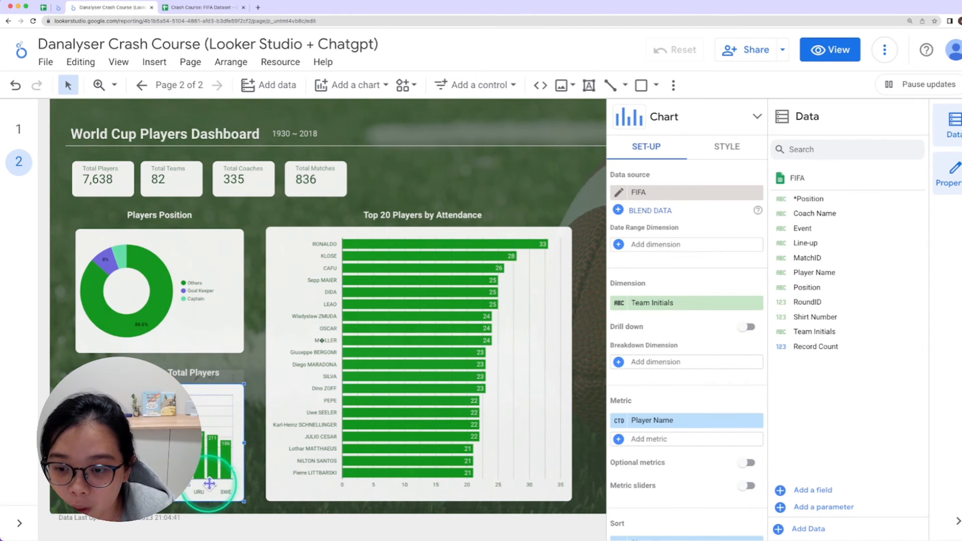
pyautogui.click(254, 381)
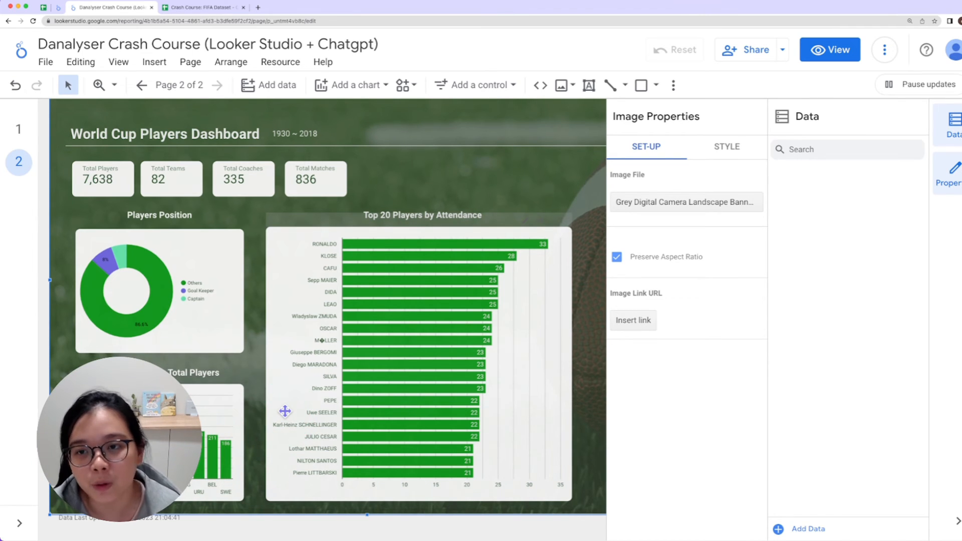
pyautogui.click(173, 90)
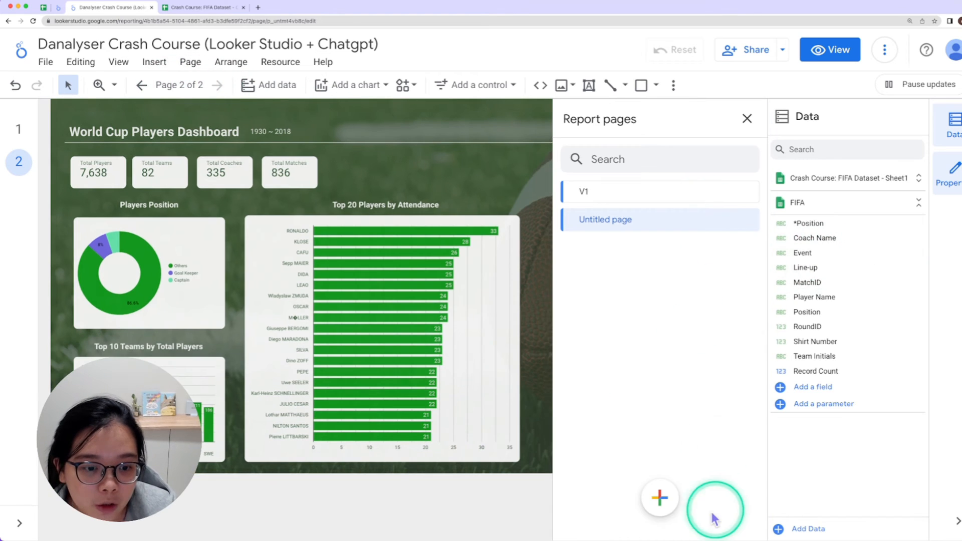
pyautogui.click(373, 86)
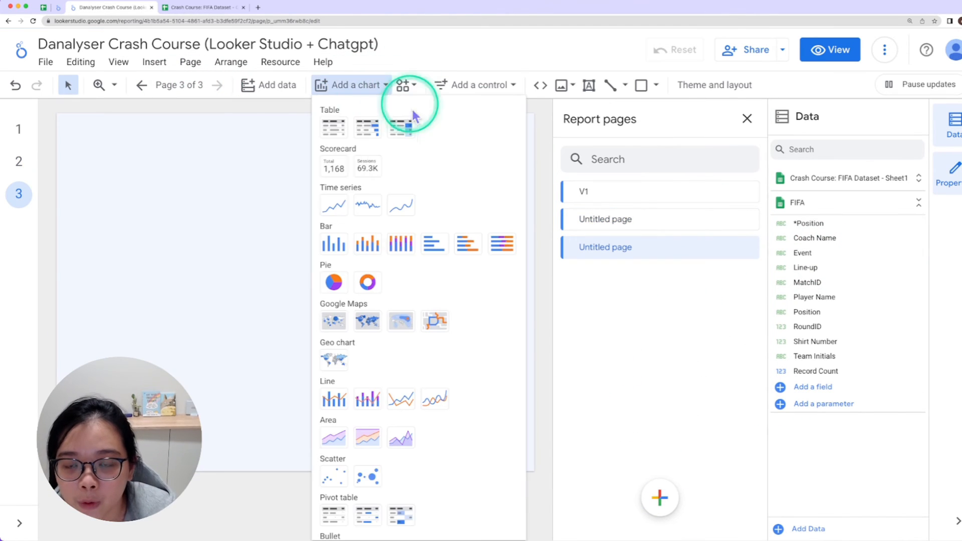
pyautogui.click(338, 128)
pyautogui.click(117, 174)
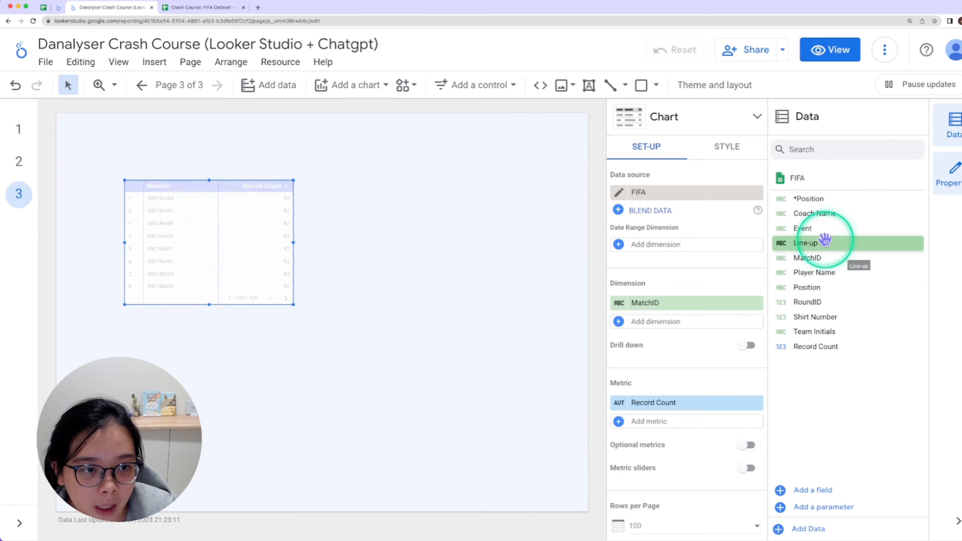
# - Set the table's dimension to Team Initials and remove its Record Count metric
pyautogui.moveTo(812, 332); pyautogui.dragTo(671, 307)
pyautogui.click(755, 321)
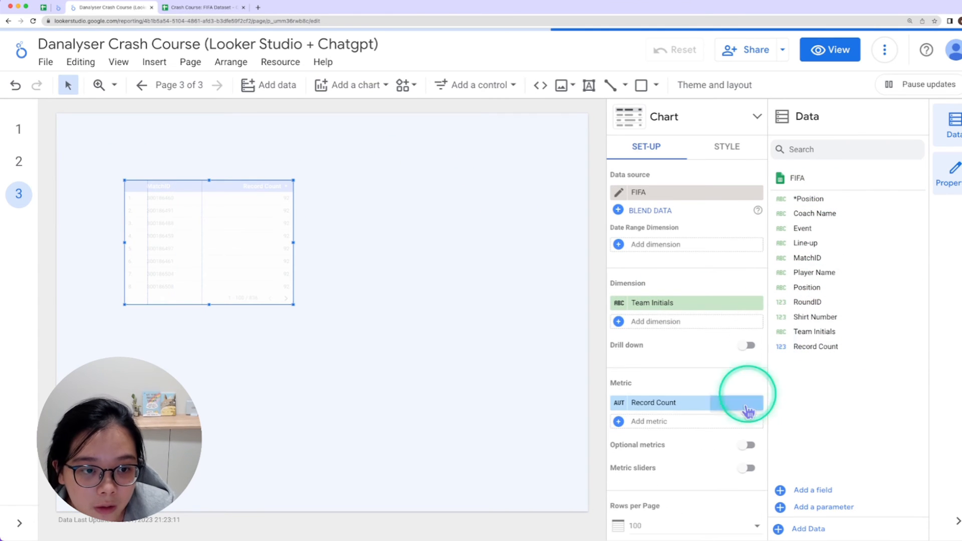
pyautogui.click(755, 402)
# - Stretch the Team Initials table down to nearly the lower edge of the page
pyautogui.moveTo(209, 304); pyautogui.dragTo(209, 453)
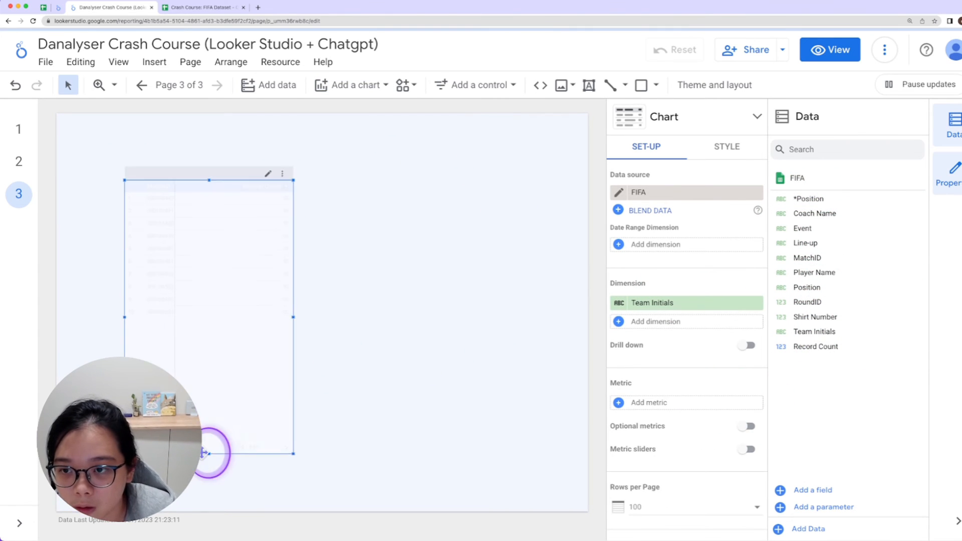
pyautogui.scroll(-5, 730, 361)
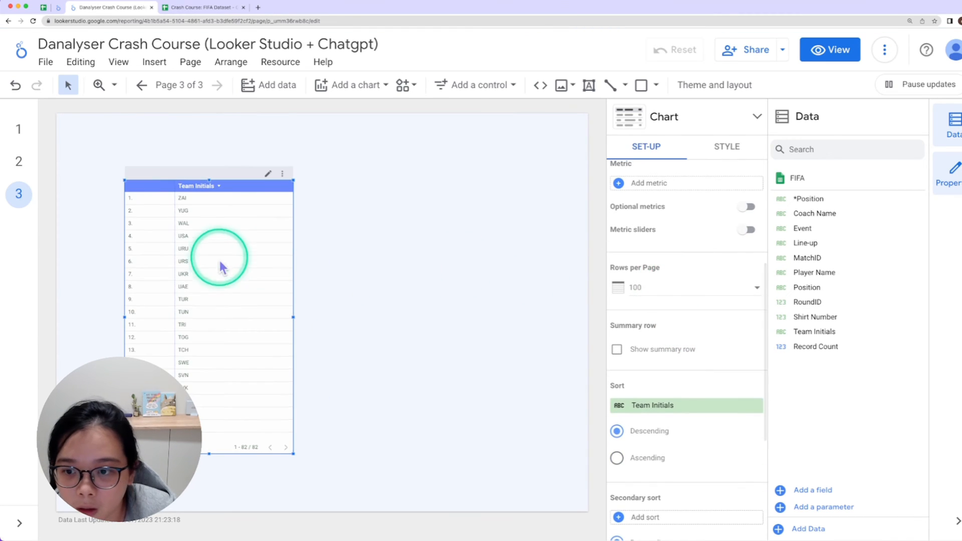
pyautogui.scroll(-3, 228, 271)
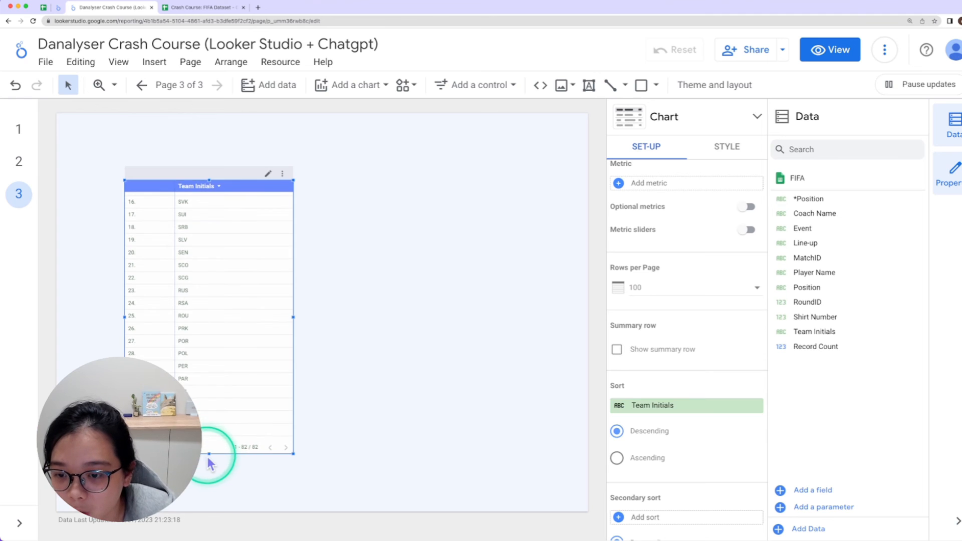
pyautogui.moveTo(209, 453); pyautogui.dragTo(209, 499)
# - Export the Team Initials table's data to Google Sheets
pyautogui.rightClick(225, 269)
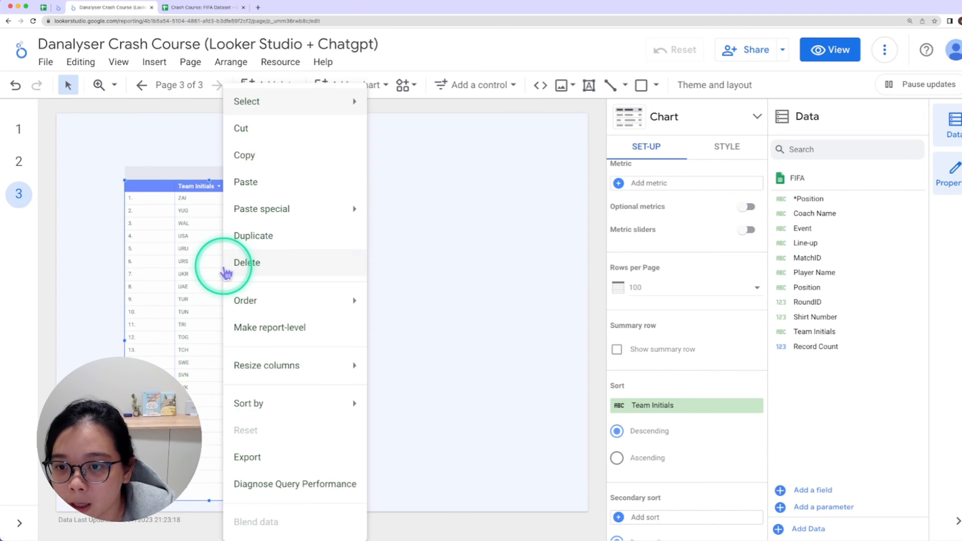
pyautogui.click(288, 457)
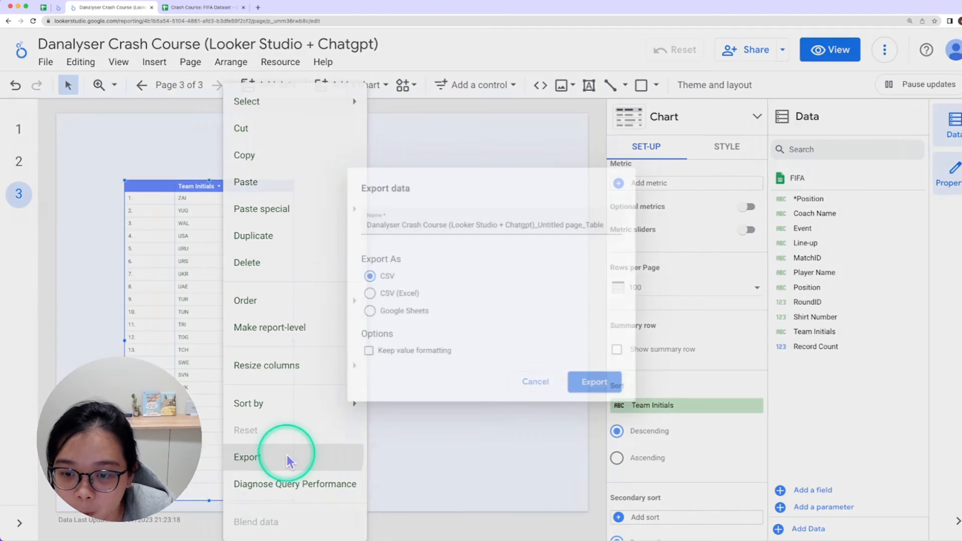
pyautogui.click(388, 319)
pyautogui.click(627, 400)
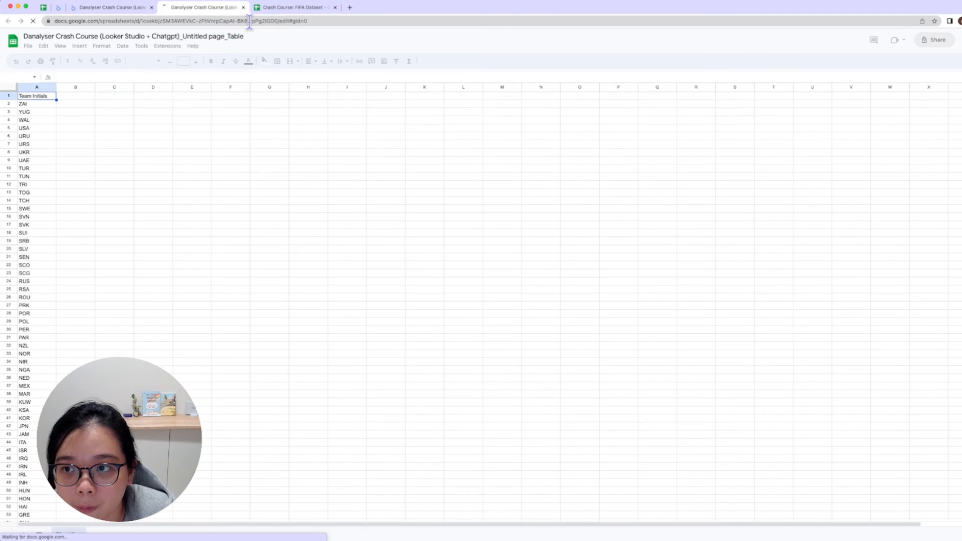
# - Copy all team codes from A2 down column A of the exported sheet and switch to the ChatGPT conversation
pyautogui.click(37, 105)
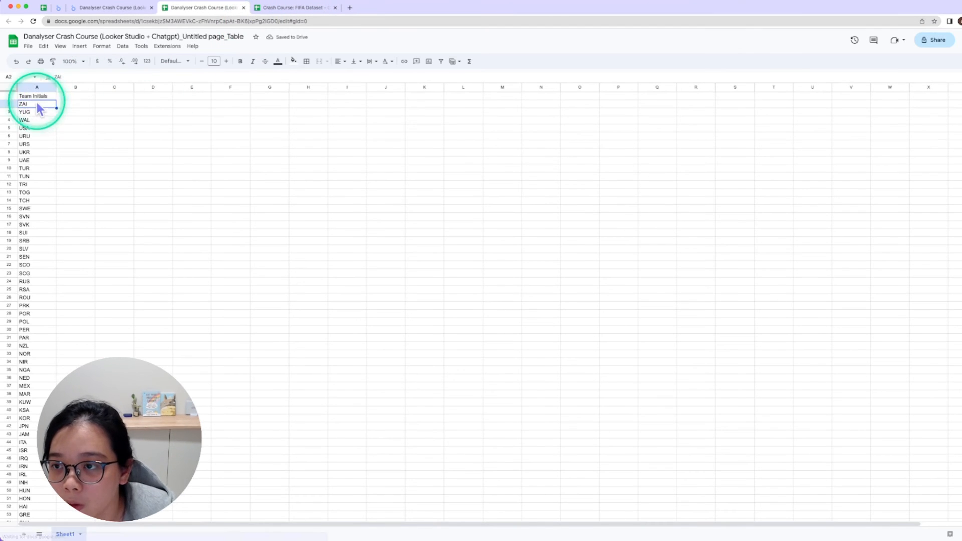
pyautogui.press('super+shift+Down')
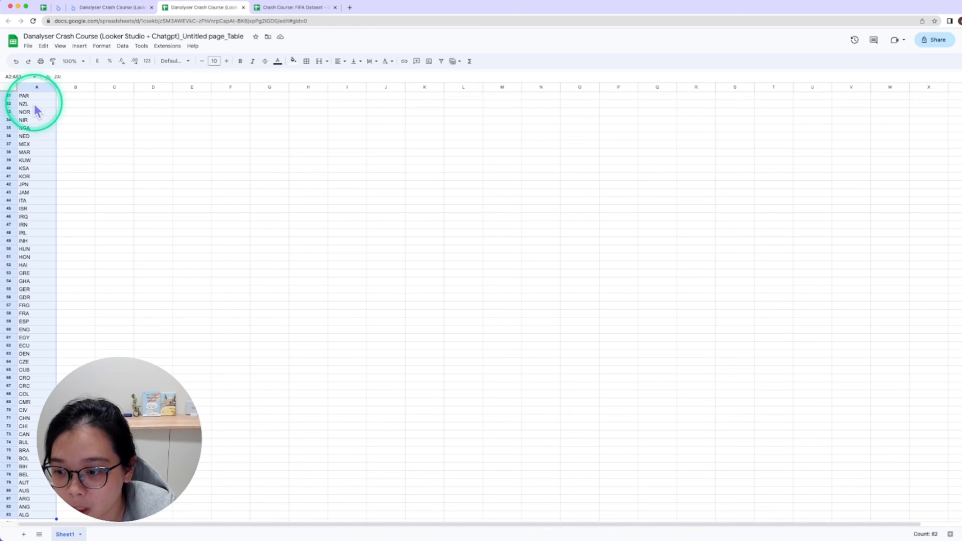
pyautogui.hotkey('ctrl', 'Up')
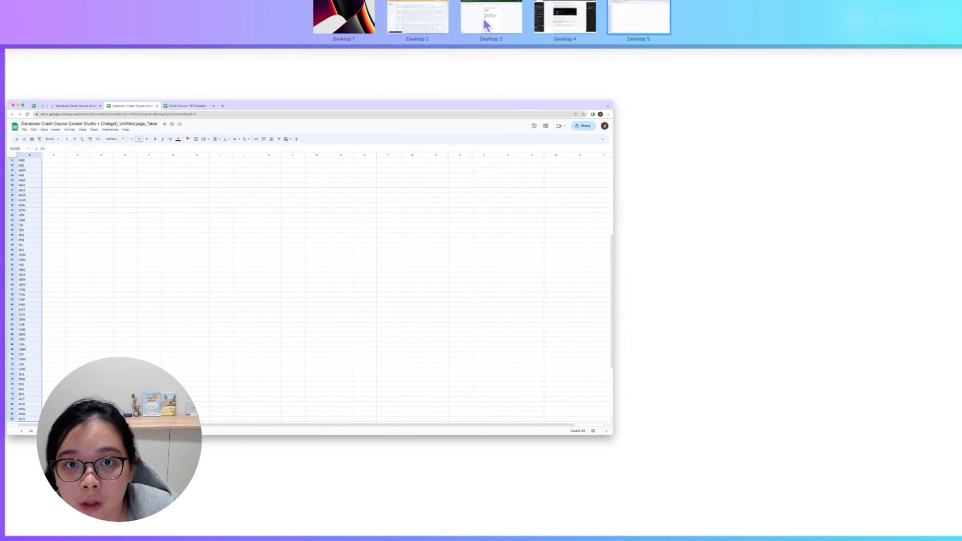
pyautogui.click(484, 21)
pyautogui.scroll(-2, 452, 352)
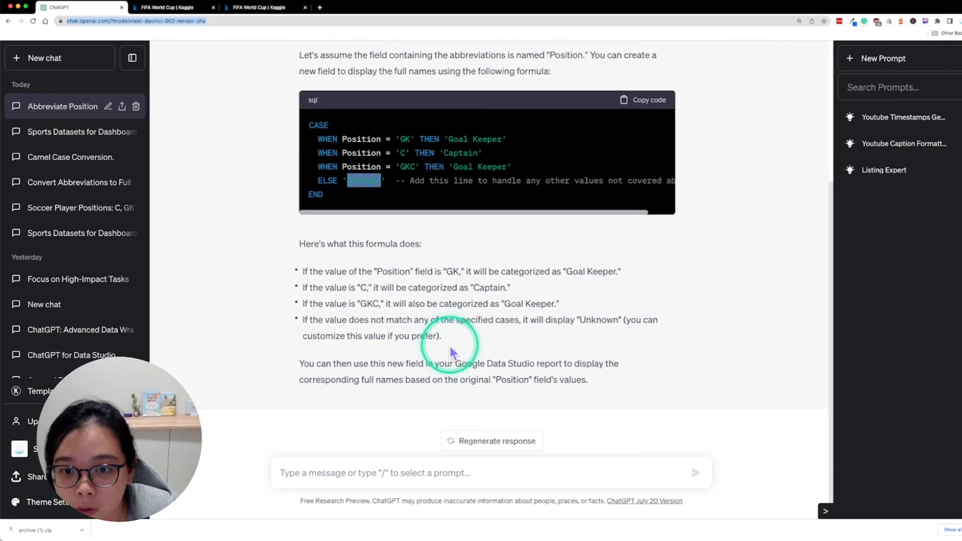
# - Ask ChatGPT to encode the pasted country codes to full country names, in a formula usable in Google Data Studio
pyautogui.click(358, 468)
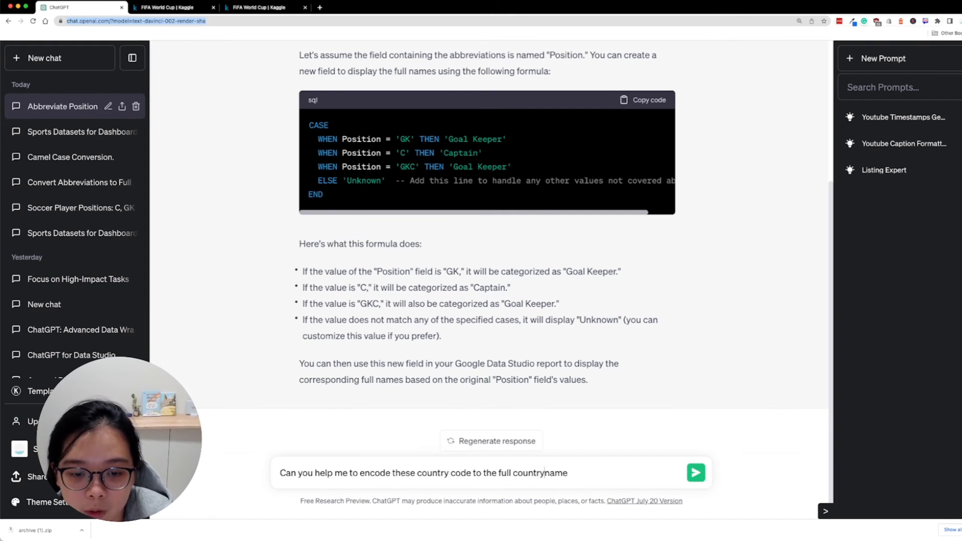
pyautogui.hotkey('shift', 'Return')
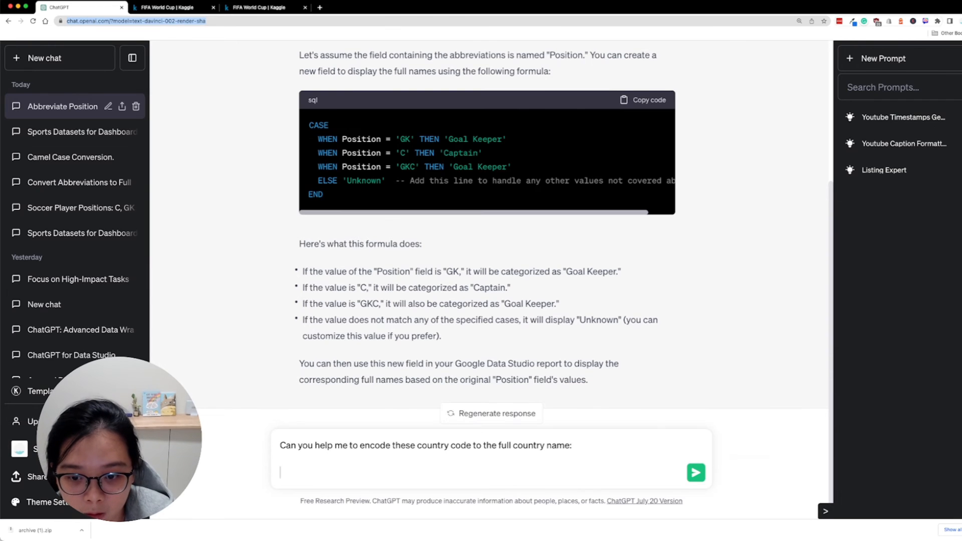
pyautogui.press('BackSpace')
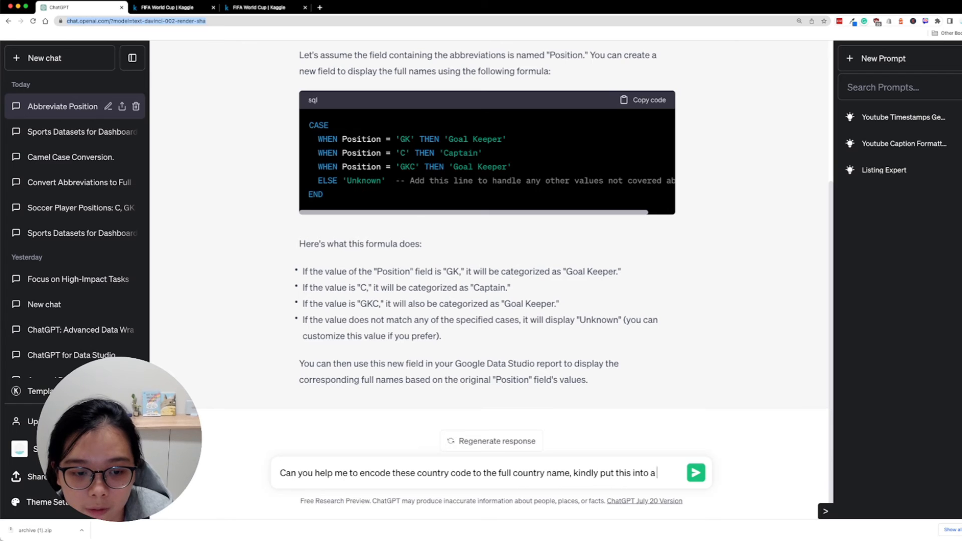
pyautogui.write('formula so I could use it in Google Data')
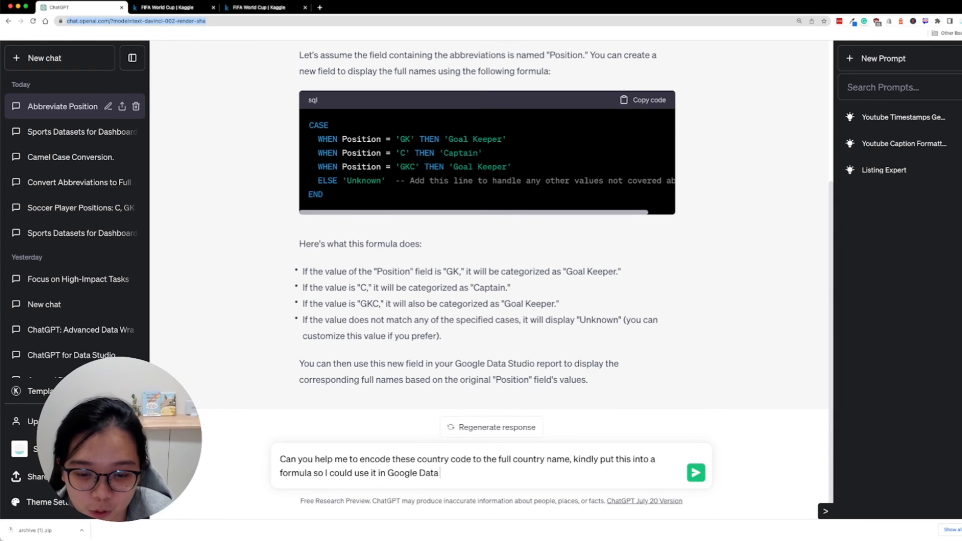
pyautogui.write('.')
pyautogui.hotkey('shift', 'Return')
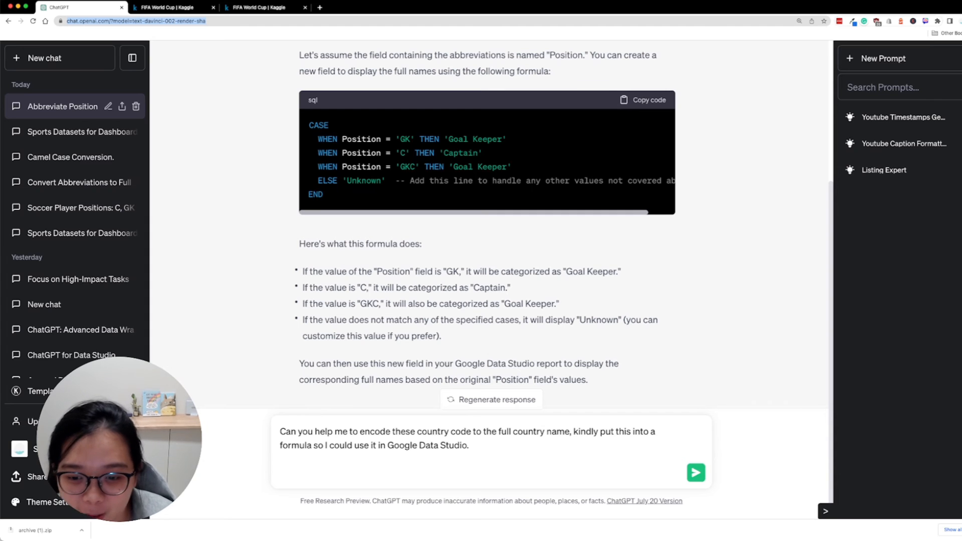
pyautogui.press('super+v')
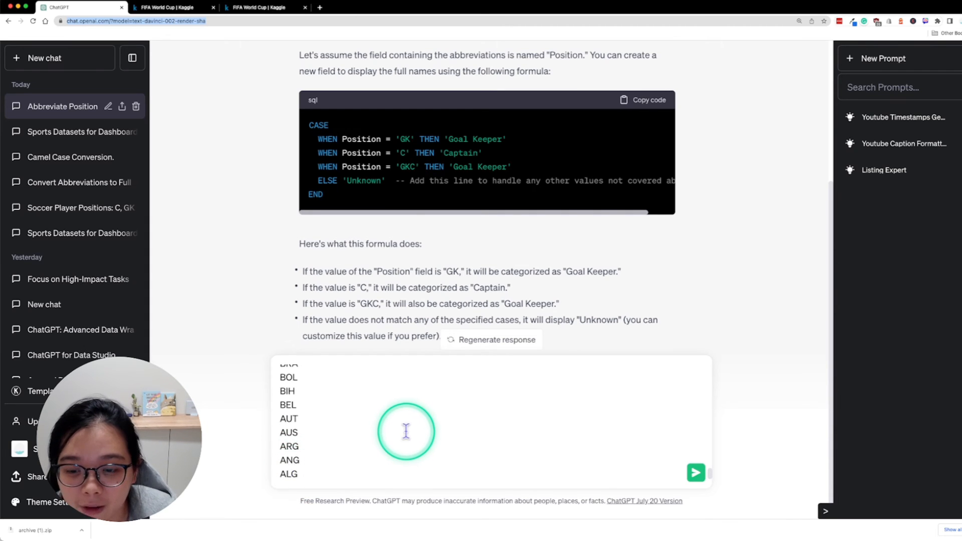
pyautogui.scroll(5, 406, 429)
pyautogui.press('Return')
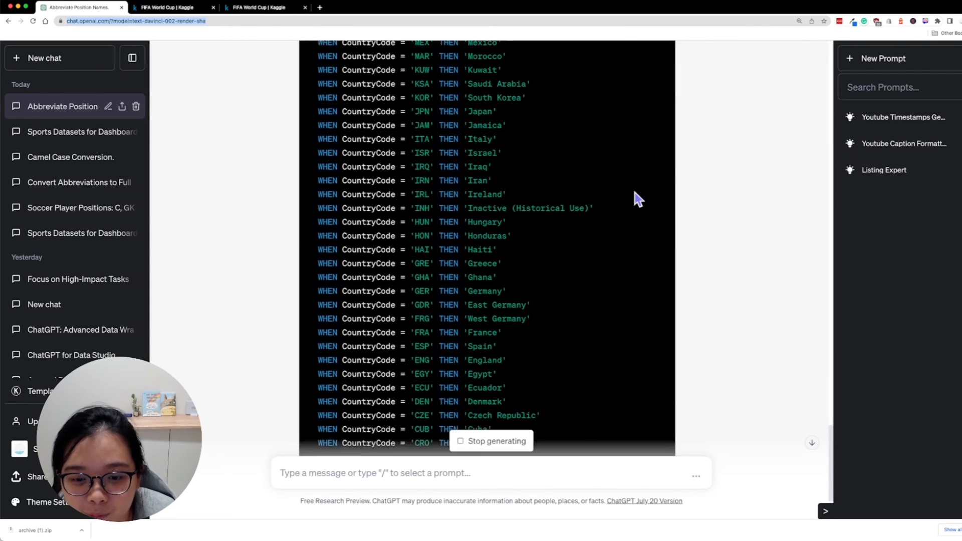
# - Check the field name used in ChatGPT's formula and reply that the field name is "Team Initials"
pyautogui.scroll(15, 638, 199)
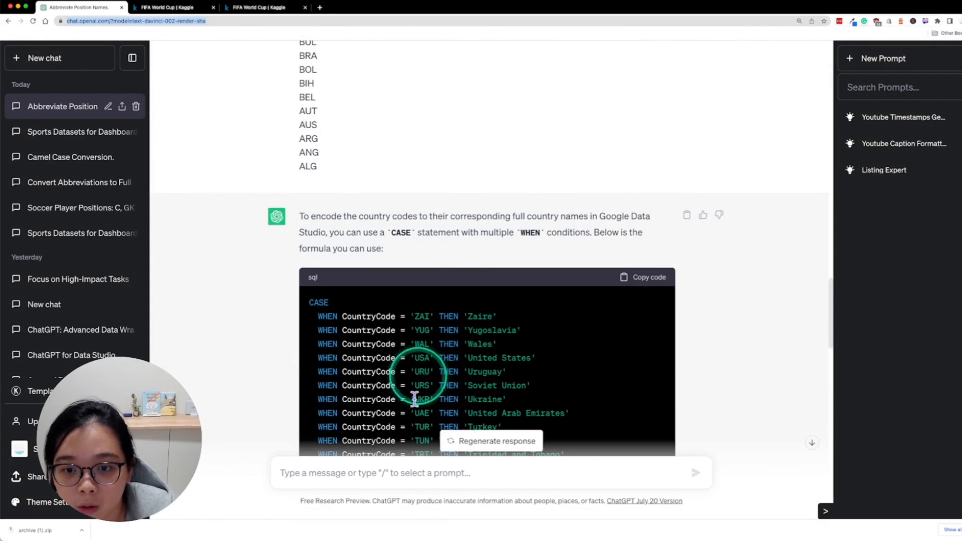
pyautogui.click(372, 466)
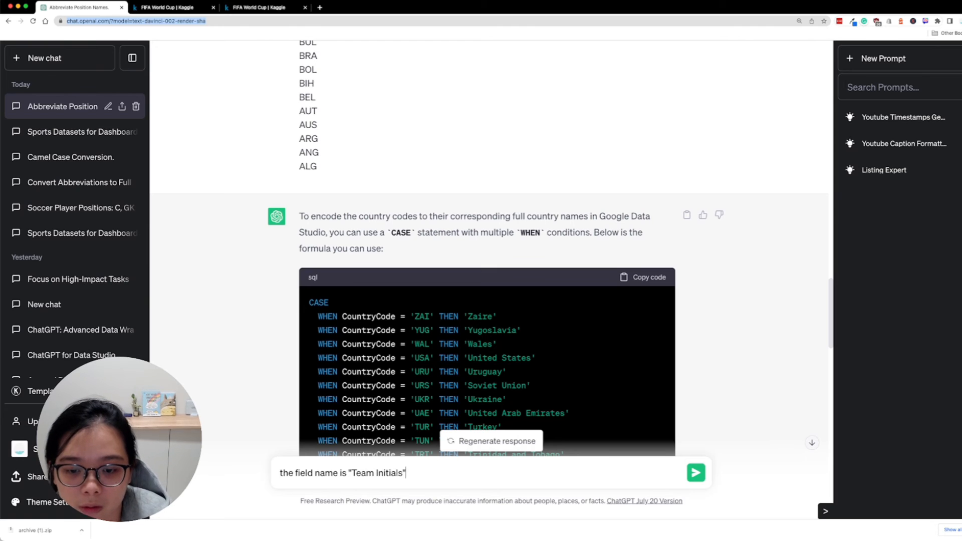
pyautogui.press('Return')
pyautogui.click(498, 484)
pyautogui.write('the')
pyautogui.press('BackSpace')
pyautogui.write('als')
pyautogui.press('Return')
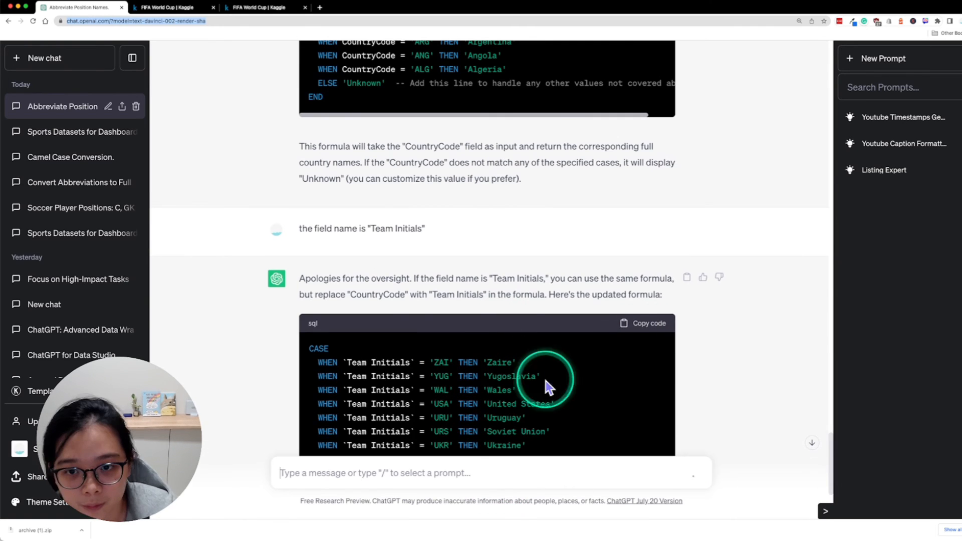
# - Stop the response and write a follow-up saying the field name is Team Initials and no single quote is needed
pyautogui.scroll(-6, 546, 387)
pyautogui.click(490, 440)
pyautogui.click(424, 471)
pyautogui.write('the field name is Team Initials, no single quote is needed to wr')
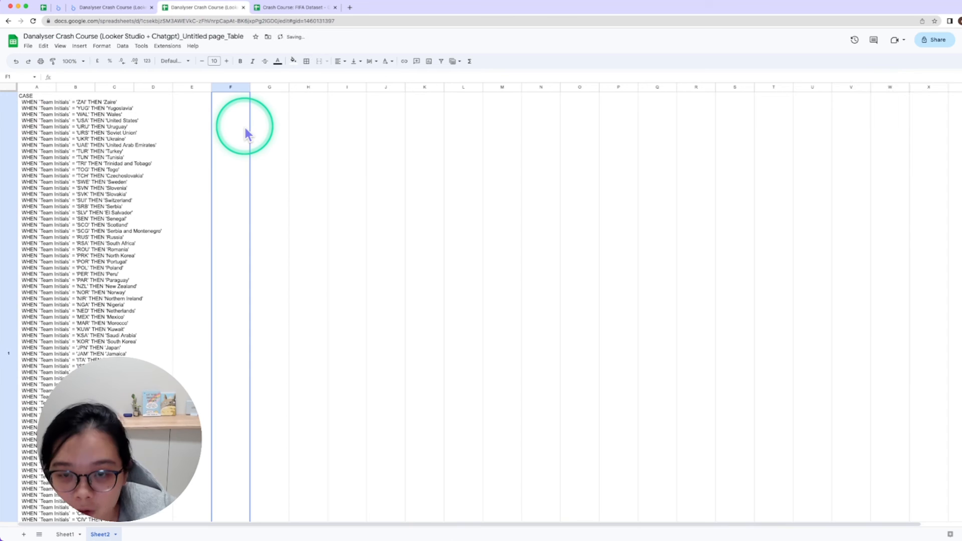
pyautogui.press('super+f')
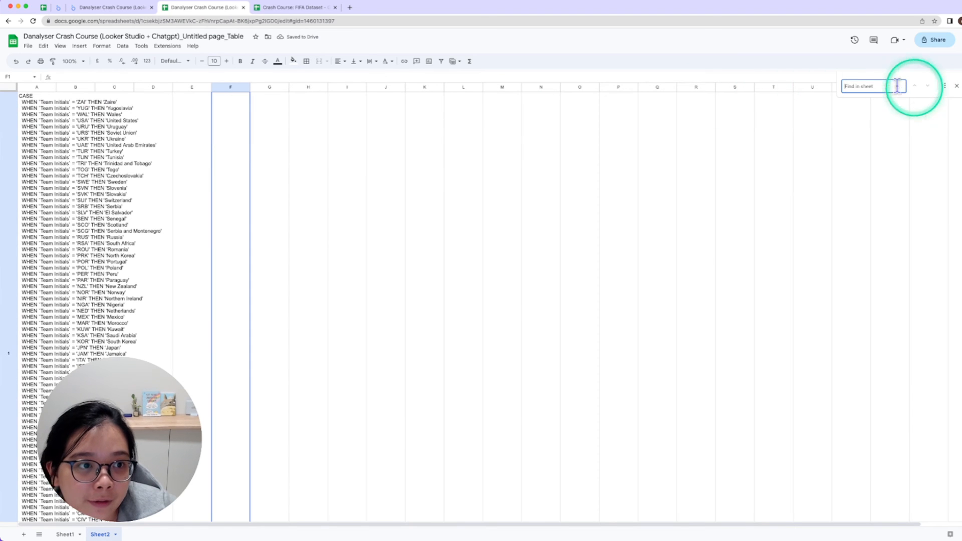
pyautogui.write("'")
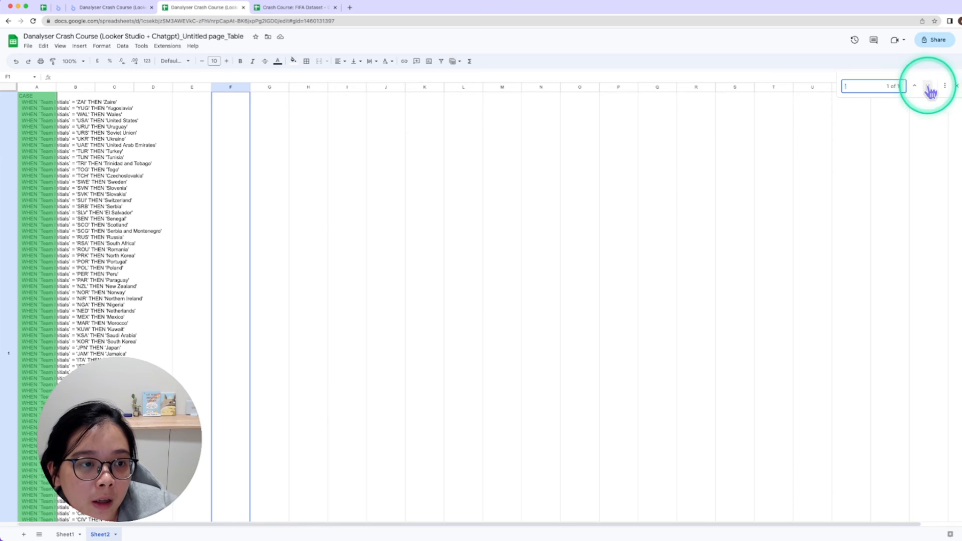
pyautogui.click(944, 87)
pyautogui.click(573, 197)
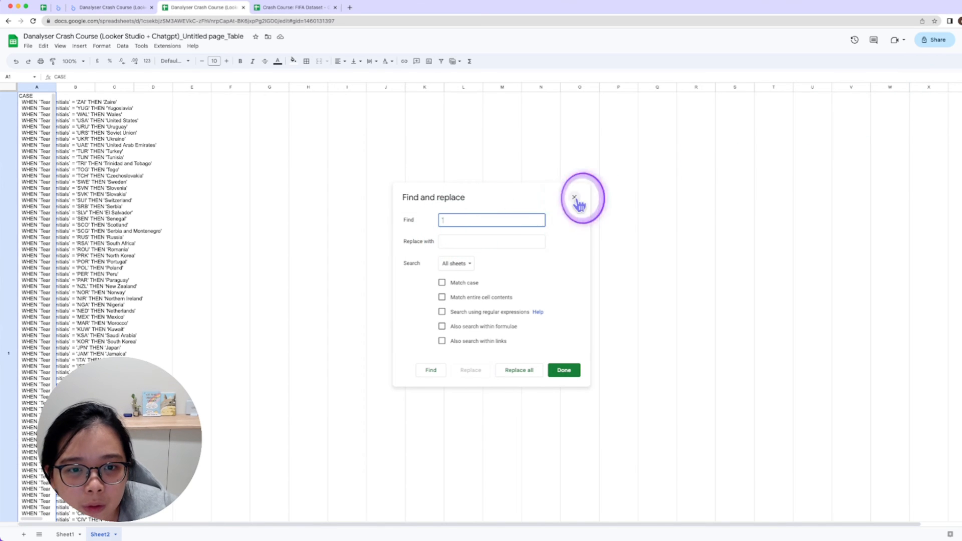
pyautogui.click(493, 160)
pyautogui.click(531, 134)
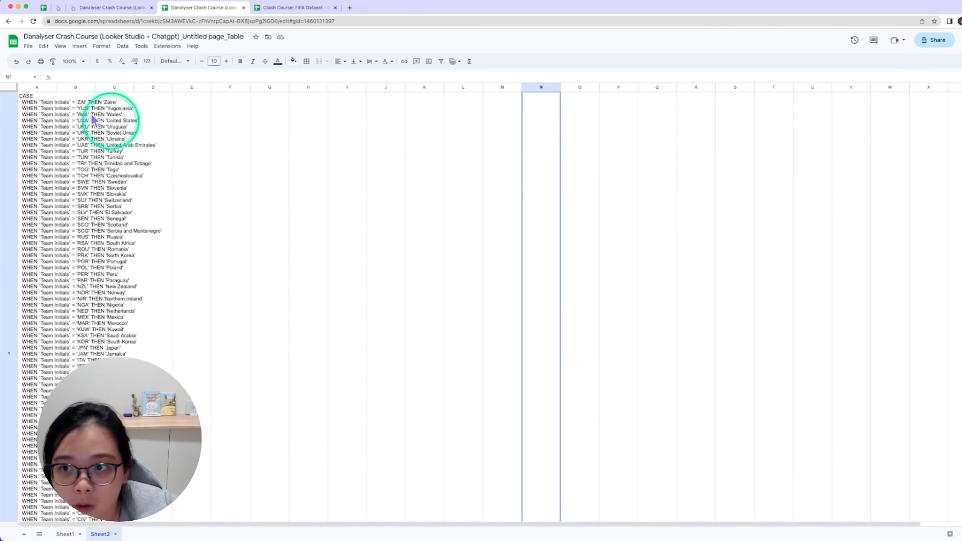
# - Find and replace every backtick (`) in the CASE formula with nothing, across all sheets
pyautogui.click(86, 113)
pyautogui.click(203, 136)
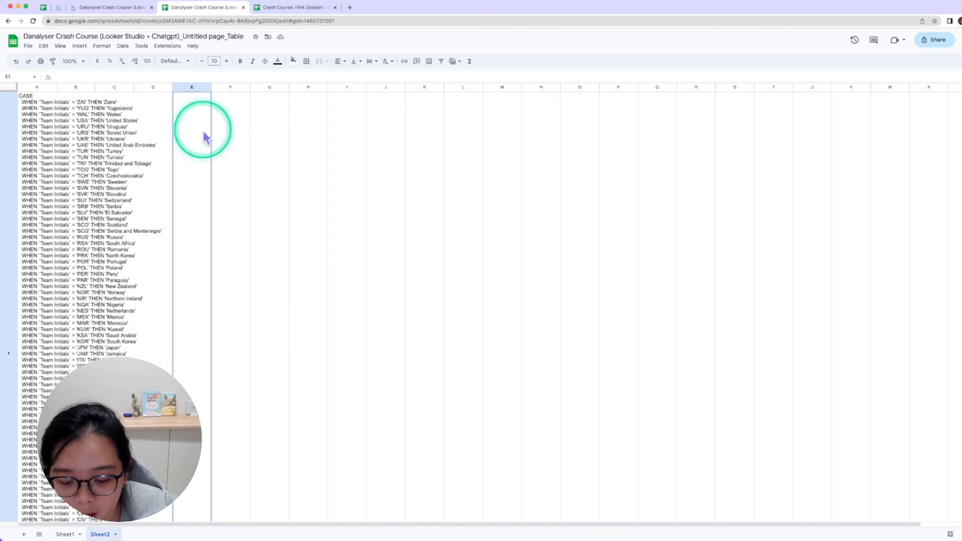
pyautogui.press('super+f')
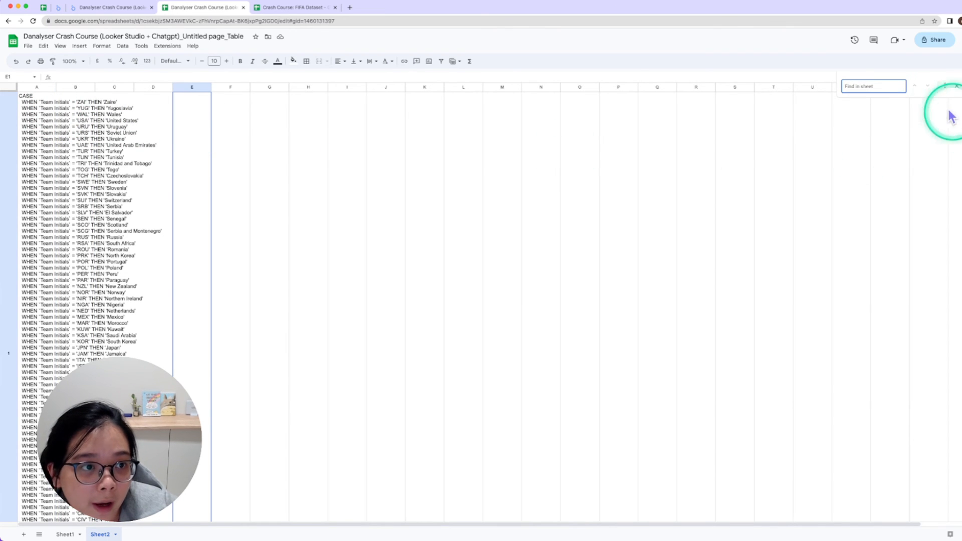
pyautogui.write('I')
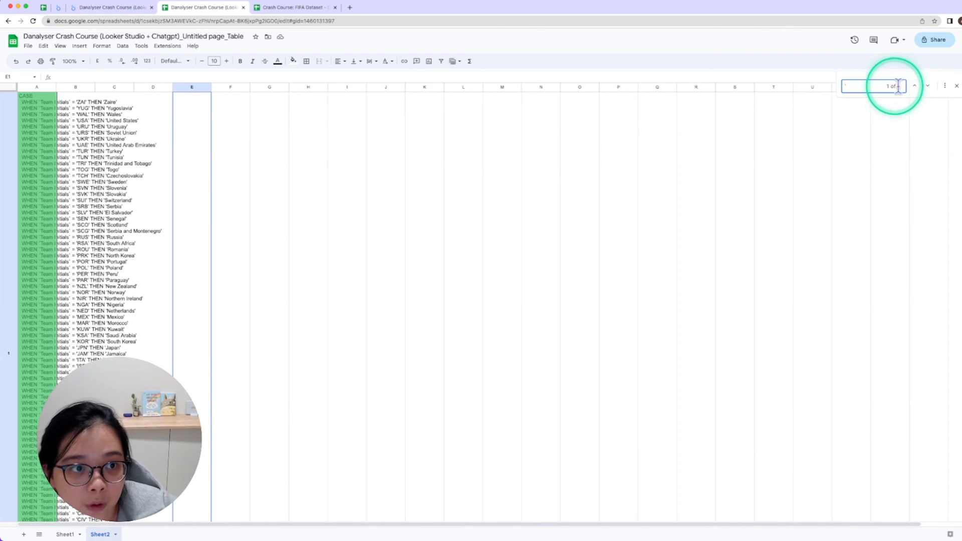
pyautogui.click(944, 87)
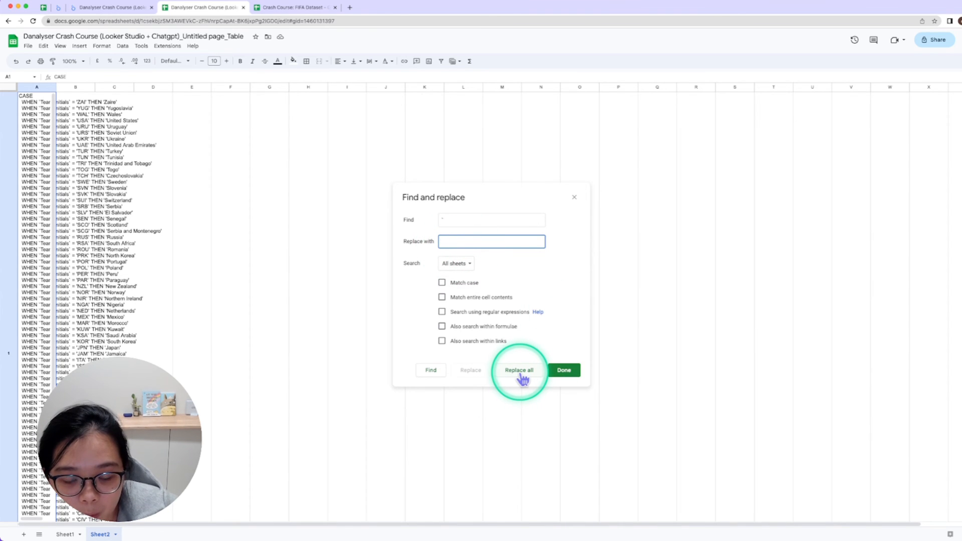
pyautogui.click(520, 376)
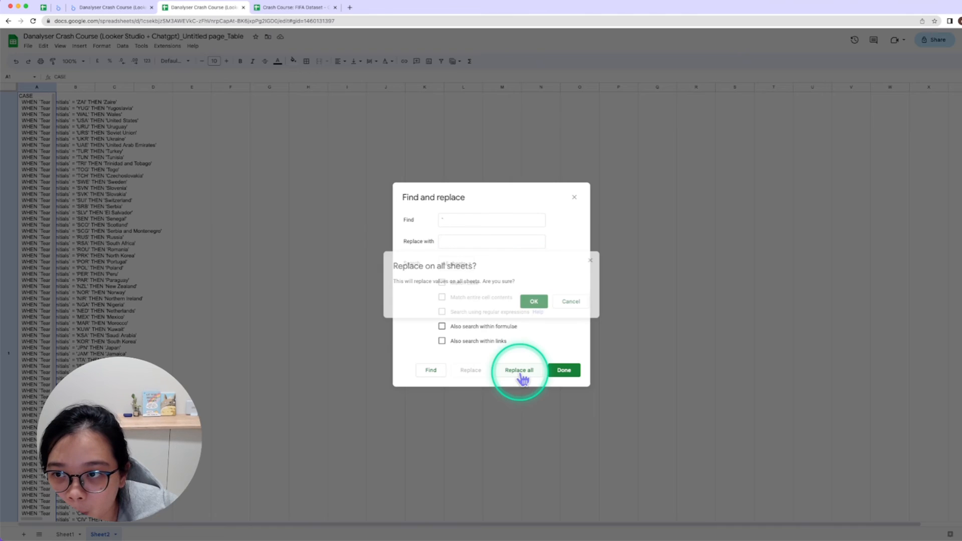
pyautogui.click(534, 302)
# - Copy the whole cleaned CASE formula text from cell A1 of Sheet2
pyautogui.click(160, 248)
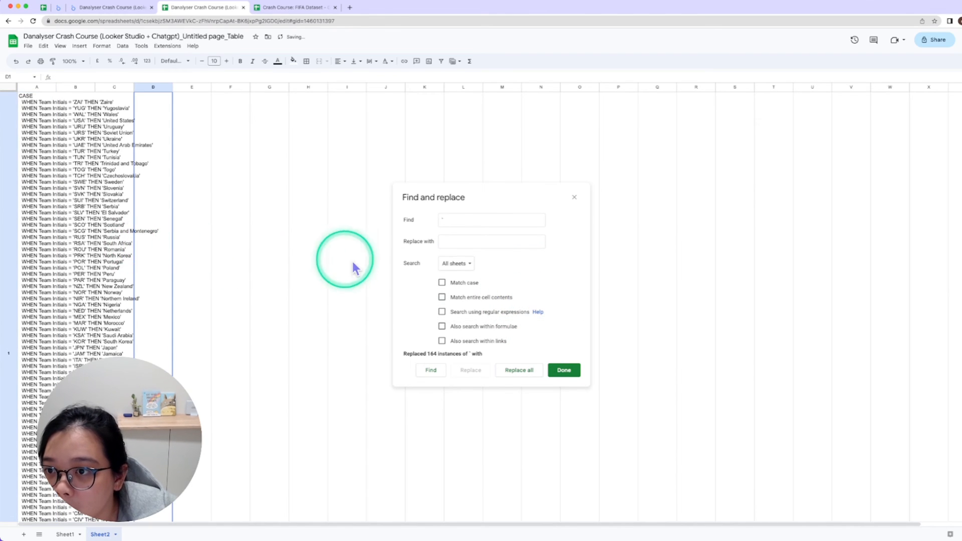
pyautogui.click(55, 247)
pyautogui.doubleClick(55, 246)
pyautogui.hotkey('ctrl', 'a')
pyautogui.click(310, 257)
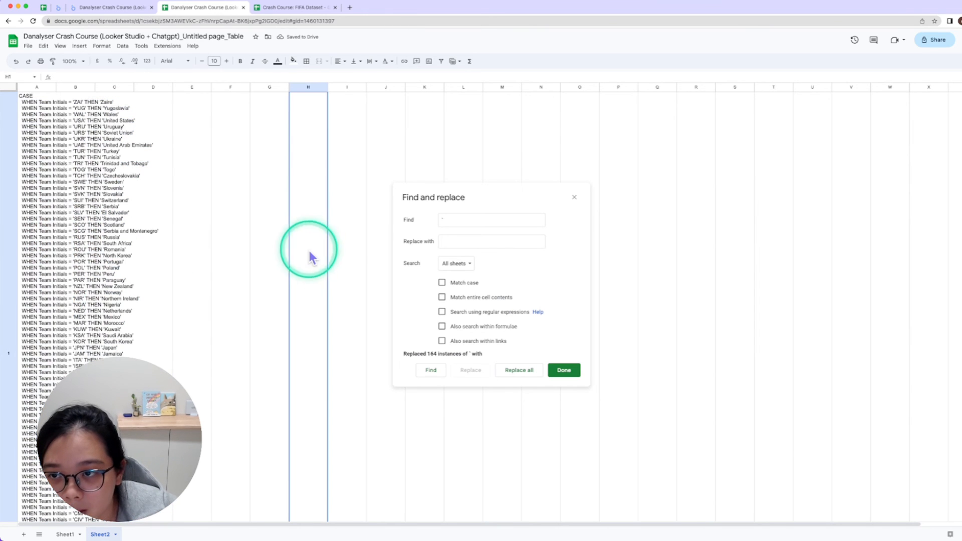
# - Paste the CASE formula into the *Country calculated field in Looker Studio, save it and finish editing the fields
pyautogui.click(115, 9)
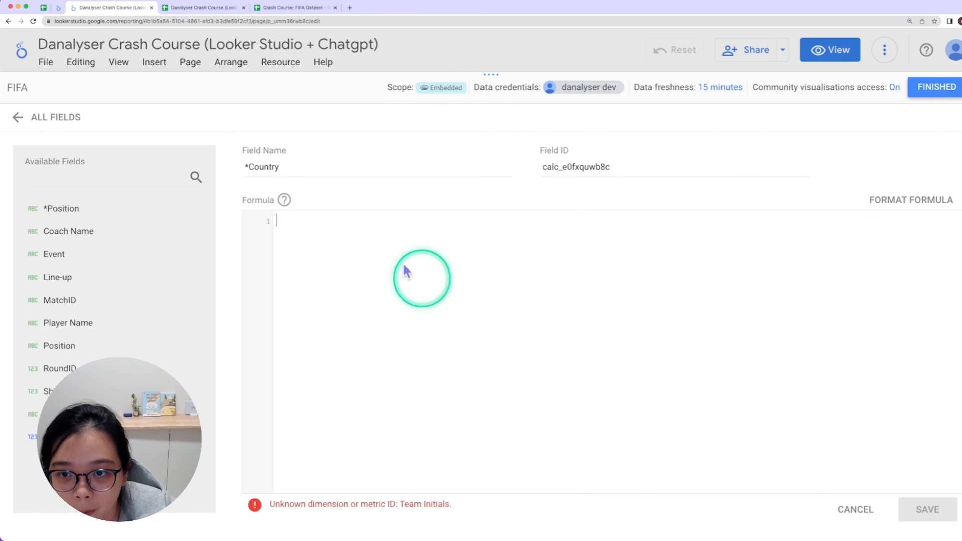
pyautogui.hotkey('ctrl', 'v')
pyautogui.scroll(15, 542, 277)
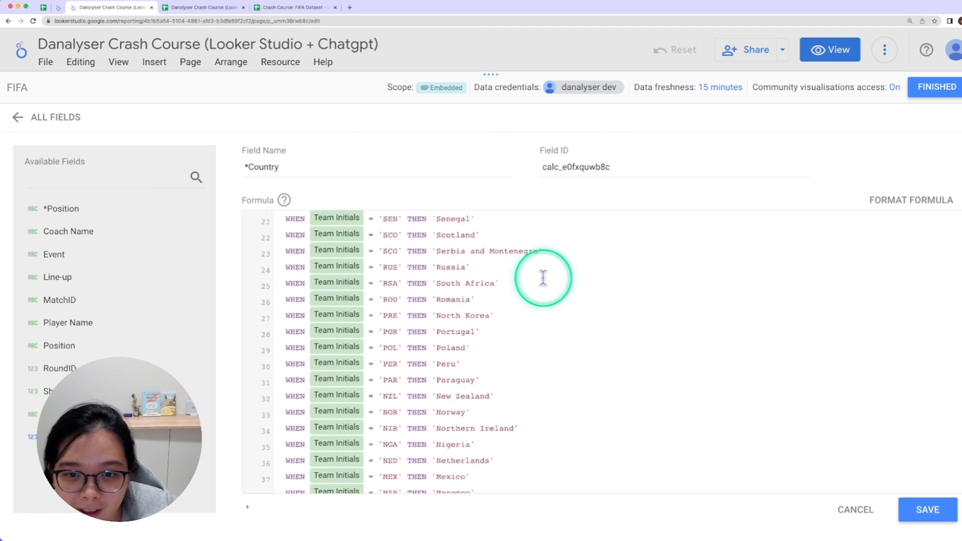
pyautogui.scroll(-15, 543, 277)
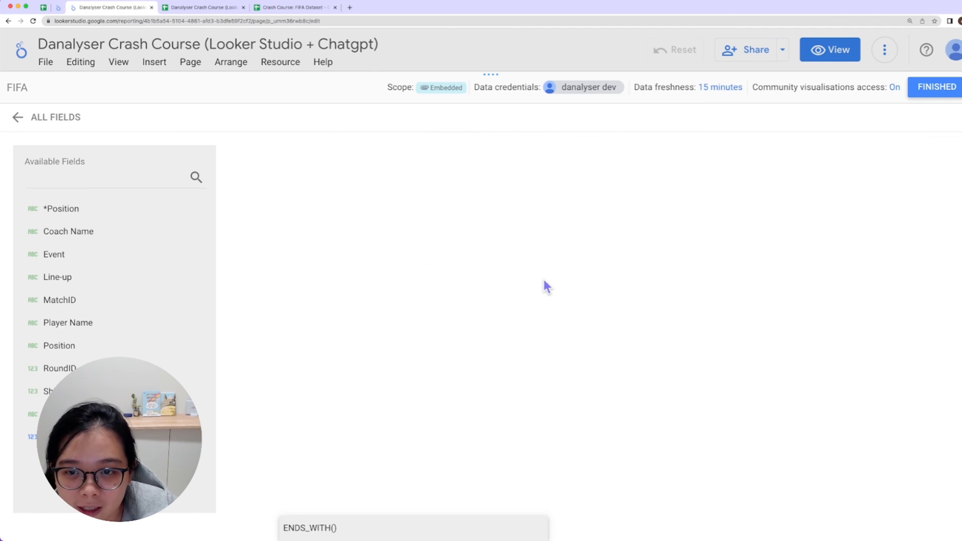
pyautogui.click(927, 509)
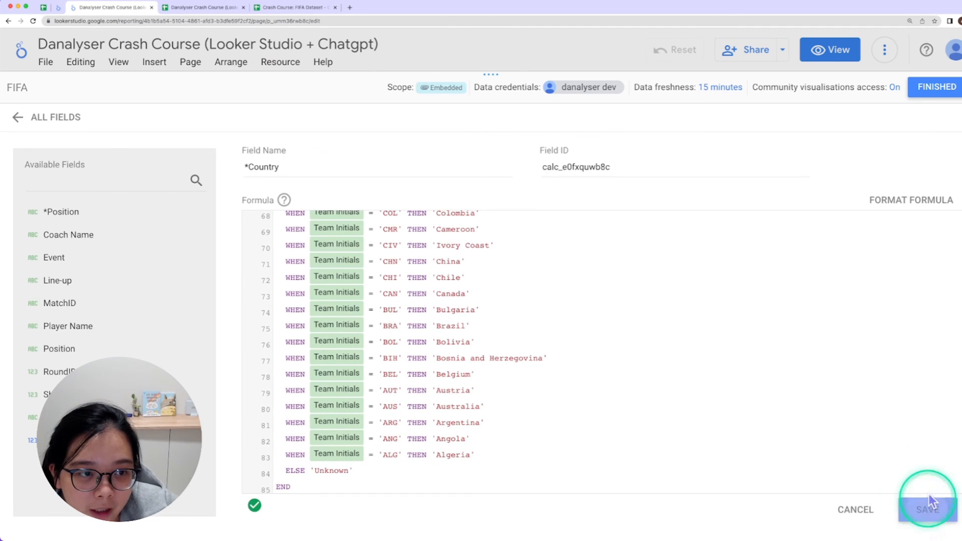
pyautogui.click(936, 90)
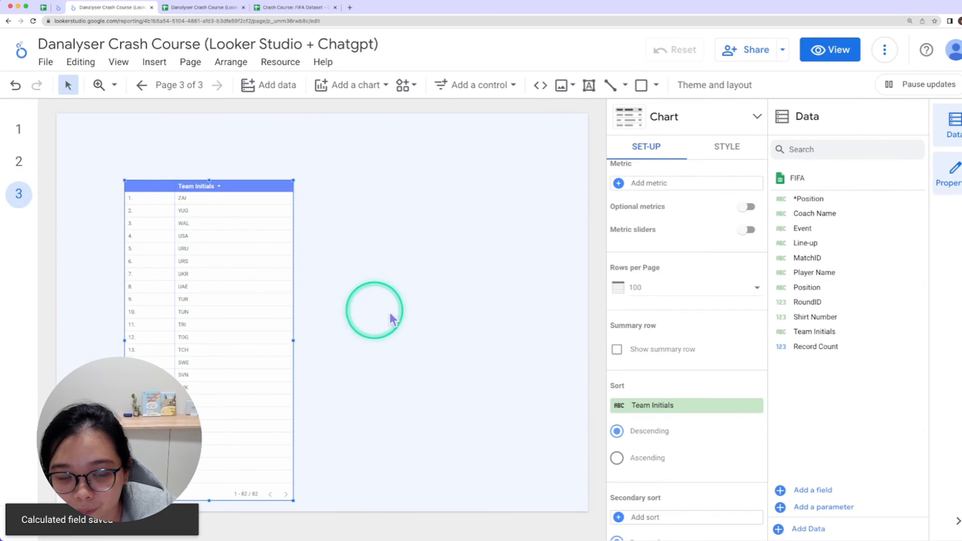
# - Add *Country as a second dimension to the Team Initials table, widening the table and narrowing the Team Initials column
pyautogui.moveTo(817, 203); pyautogui.dragTo(645, 277)
pyautogui.moveTo(302, 342); pyautogui.dragTo(386, 315)
pyautogui.scroll(-5, 386, 315)
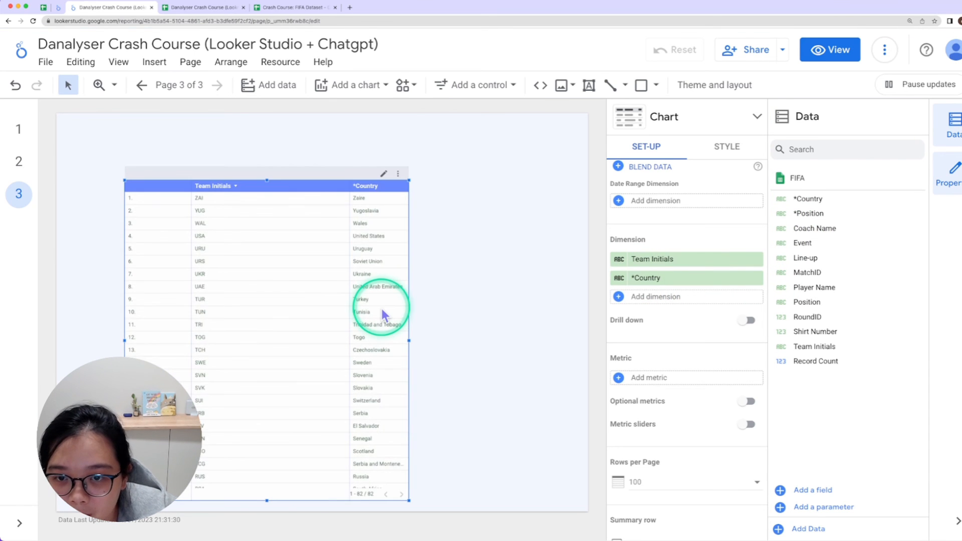
pyautogui.scroll(-8, 386, 316)
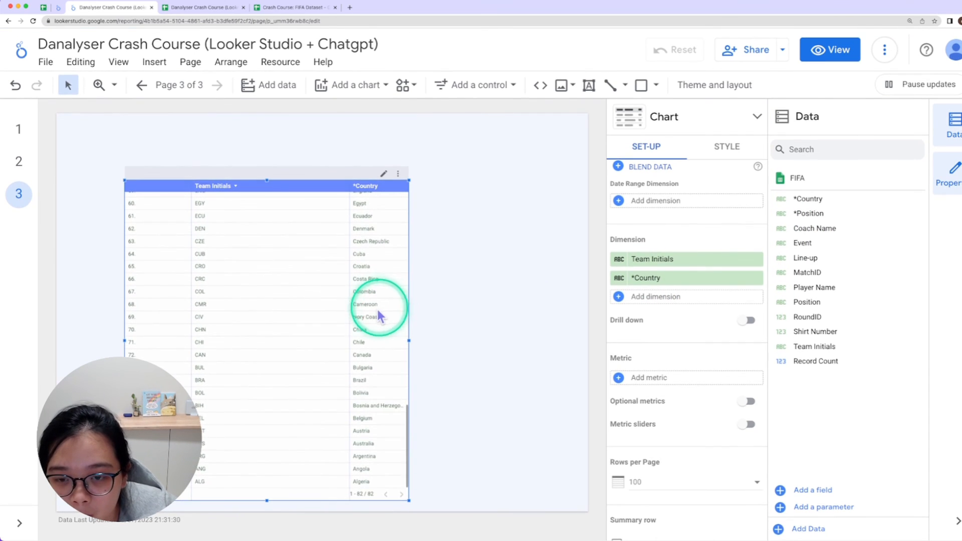
pyautogui.moveTo(349, 350); pyautogui.dragTo(240, 341)
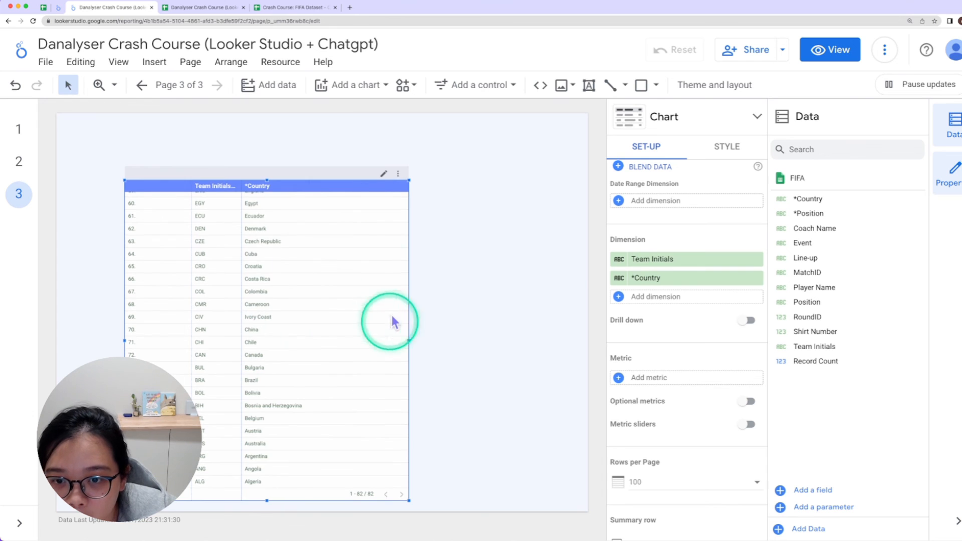
# - Go to page 2 of the report and select the Top 20 Players by Attendance bar chart
pyautogui.click(18, 161)
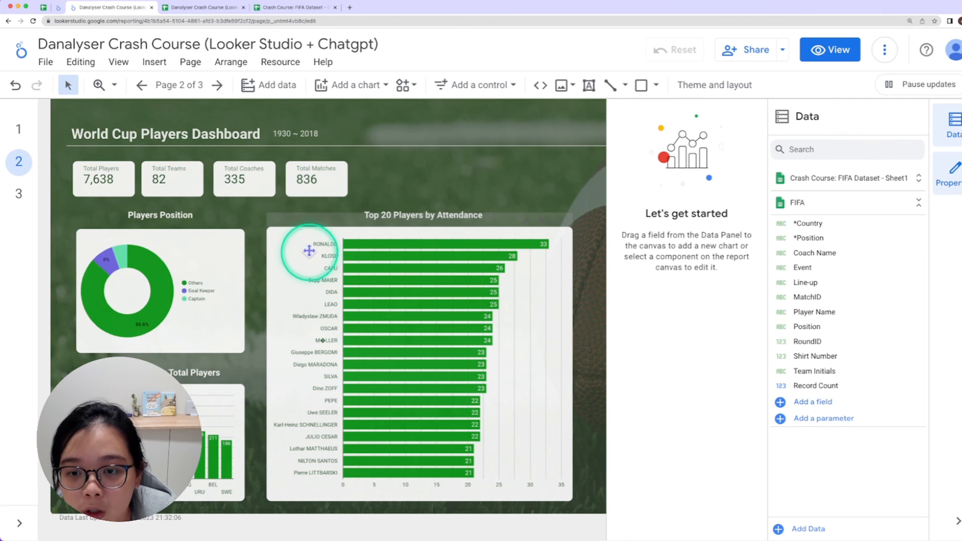
pyautogui.click(302, 381)
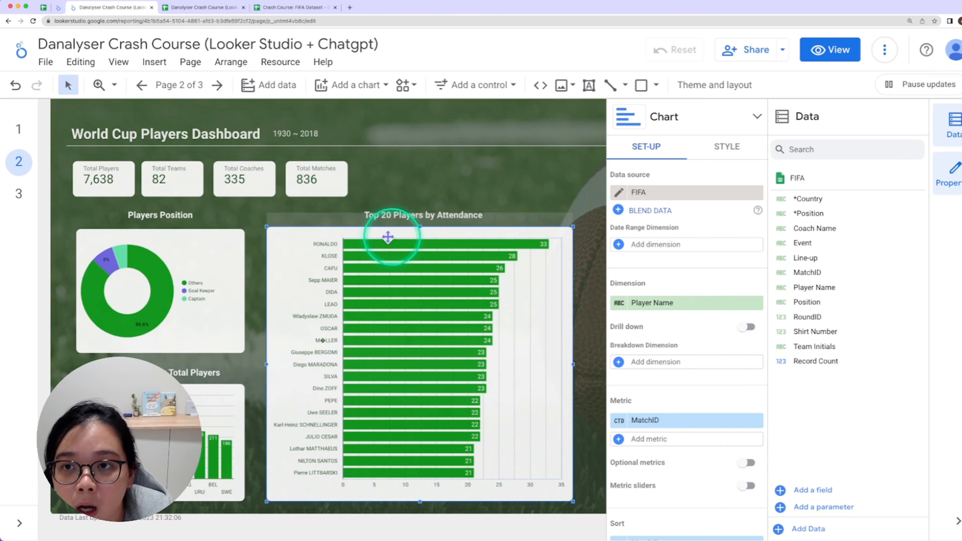
pyautogui.moveTo(375, 250)
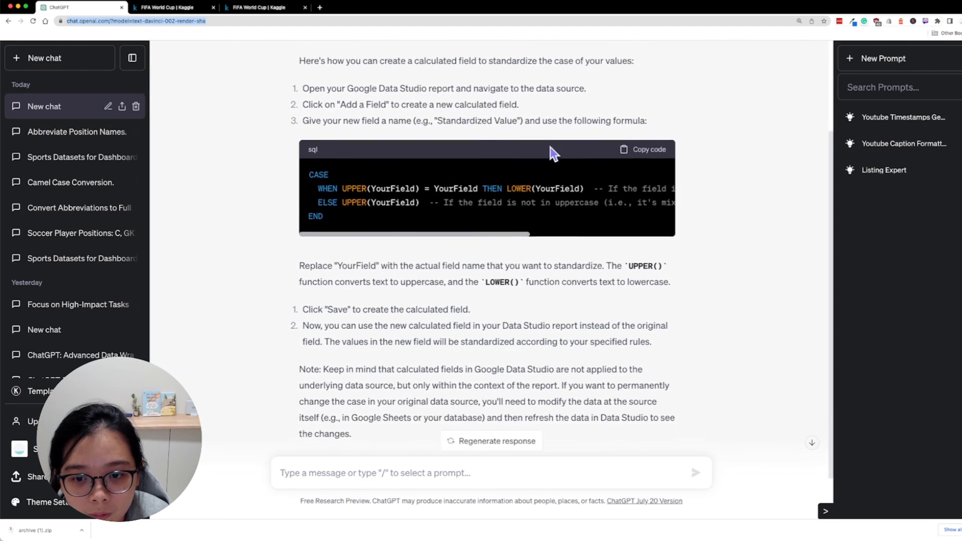
# - In the ChatGPT conversation on standardizing letter case, ask "Can we use lower function ? what is the syntax?" and read the reply
pyautogui.click(460, 284)
pyautogui.scroll(5, 461, 284)
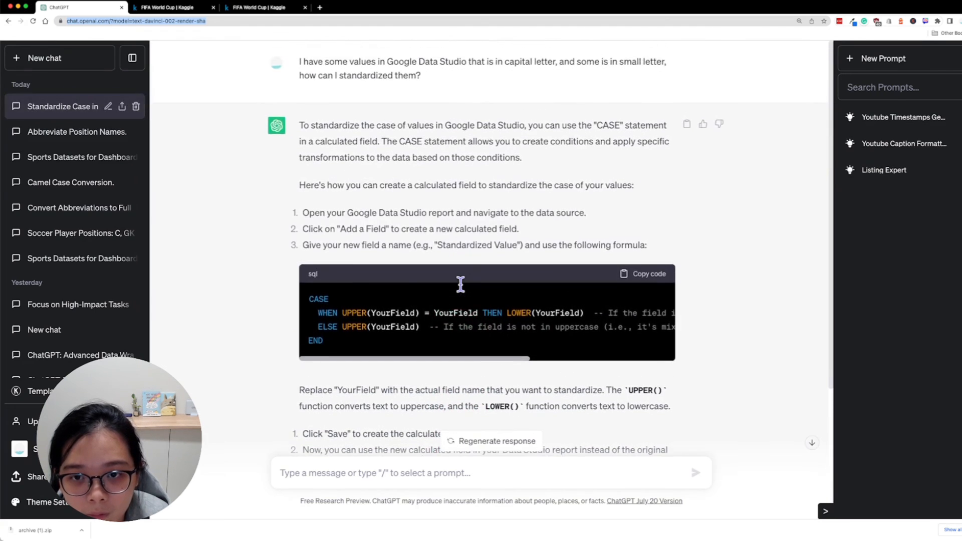
pyautogui.scroll(-4, 460, 293)
pyautogui.click(408, 476)
pyautogui.write('Can we use lower function ? what is the sy')
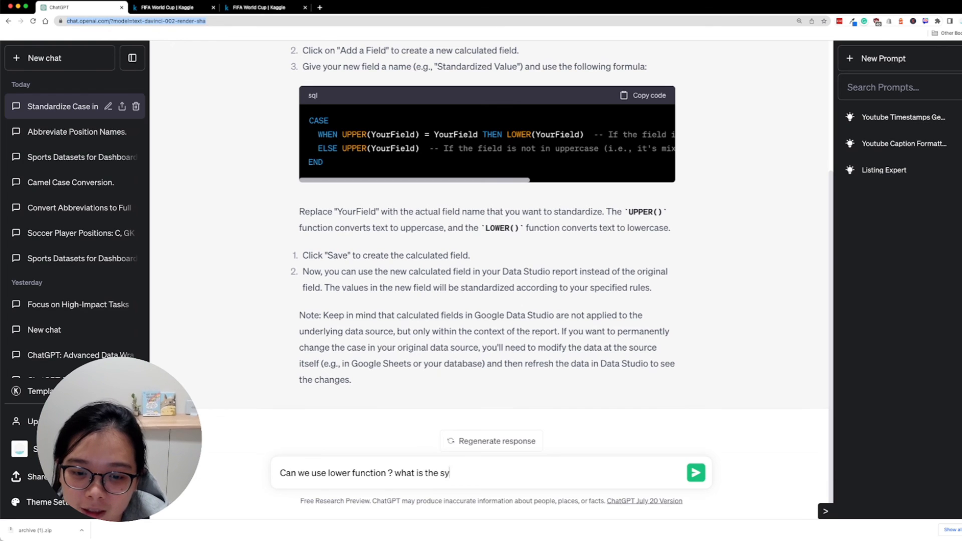
pyautogui.write('ntax?')
pyautogui.press('Return')
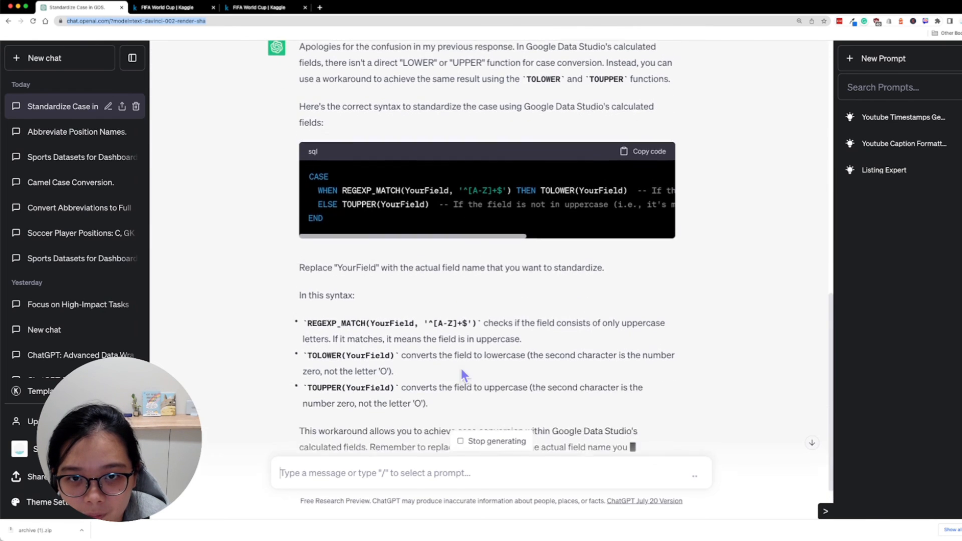
pyautogui.scroll(3, 461, 373)
pyautogui.click(409, 127)
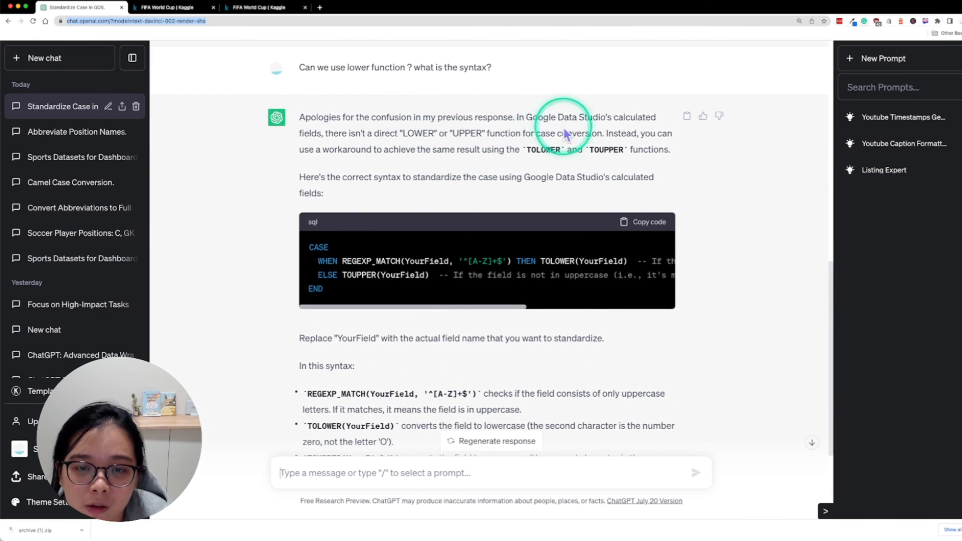
pyautogui.scroll(1, 526, 135)
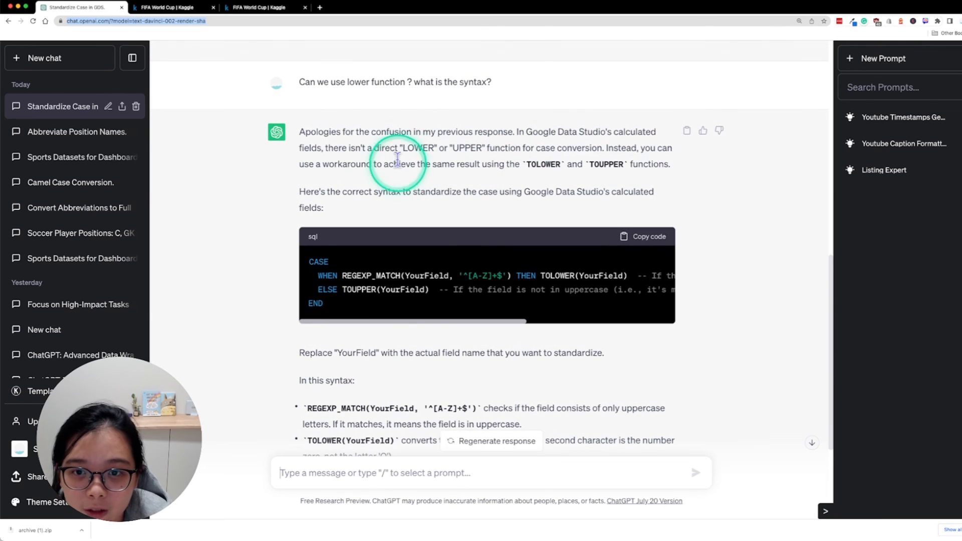
# - Search the web for "looker studio upper" in a new tab and open the Looker Studio Help page on UPPER
pyautogui.click(320, 7)
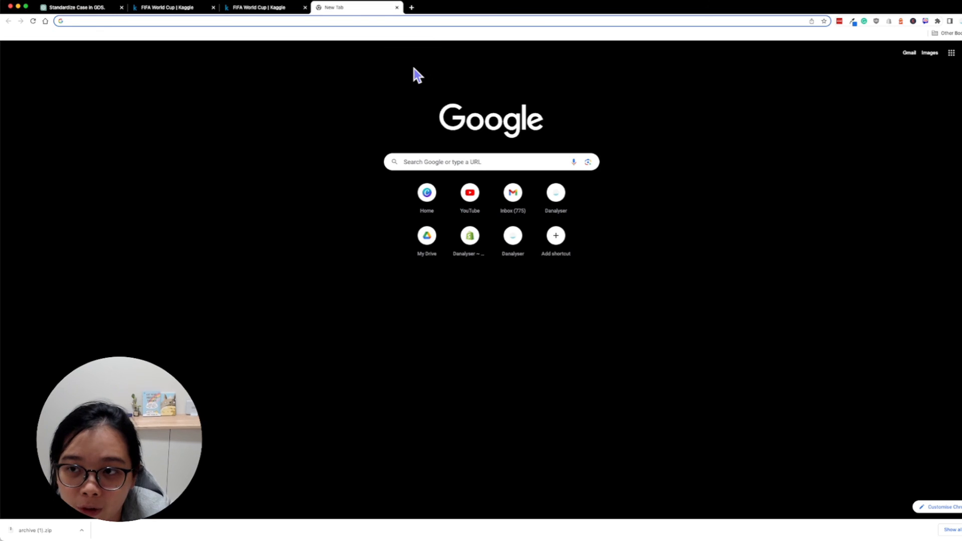
pyautogui.write('goole')
pyautogui.press('BackSpace')
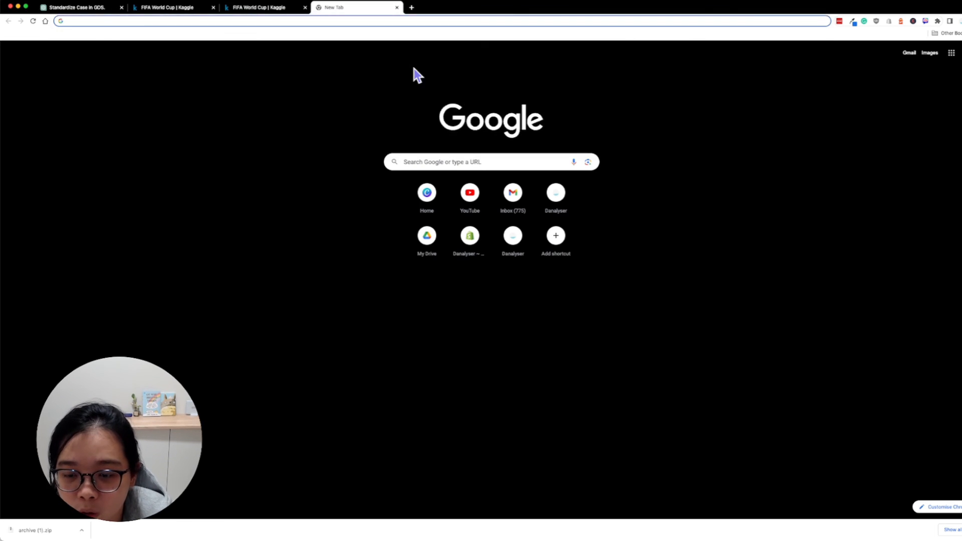
pyautogui.write('looker studio upper')
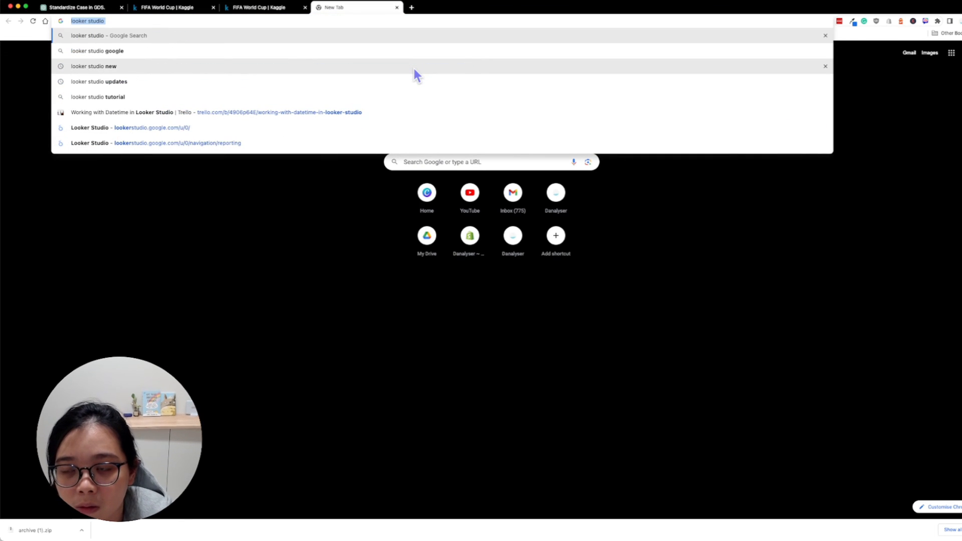
pyautogui.press('Return')
pyautogui.click(153, 142)
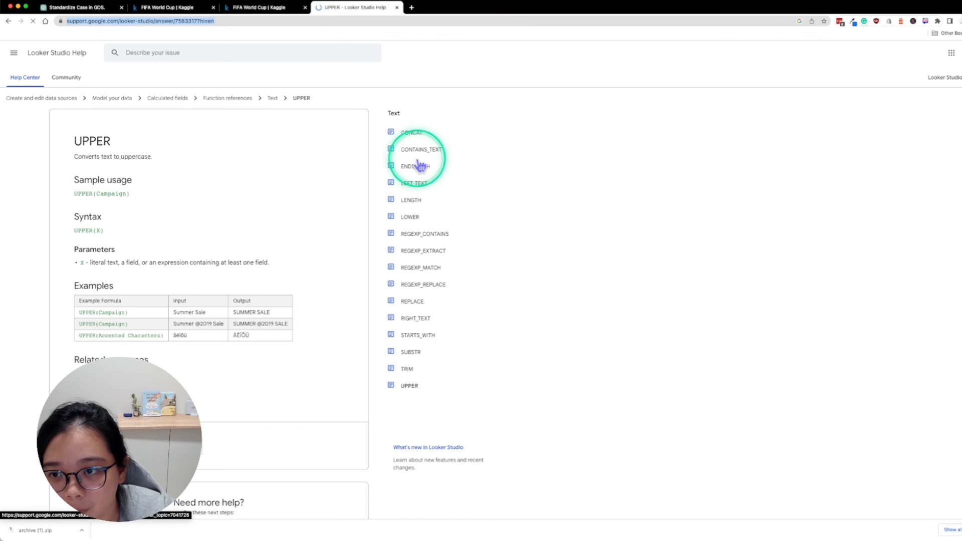
# - Open the help page for the LOWER function and check its syntax and examples
pyautogui.click(410, 218)
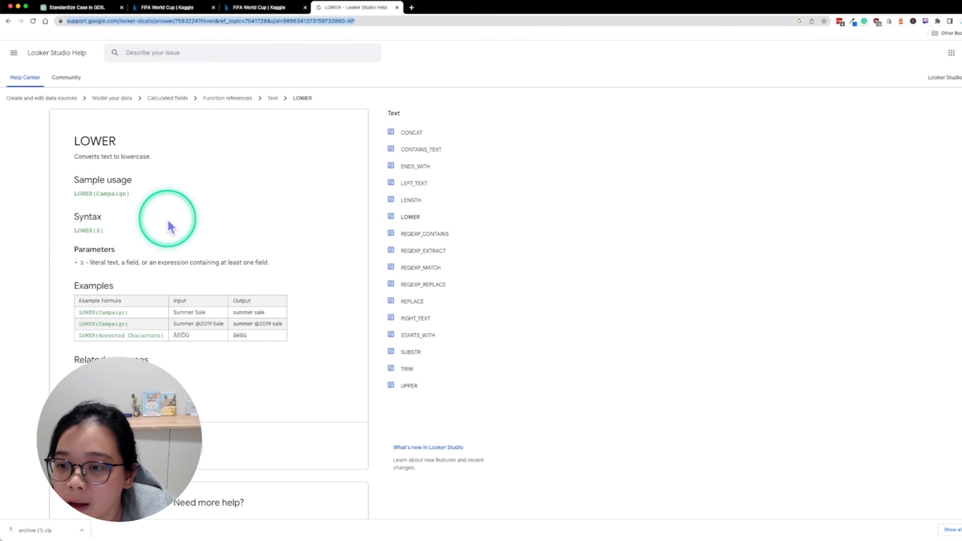
pyautogui.click(225, 20)
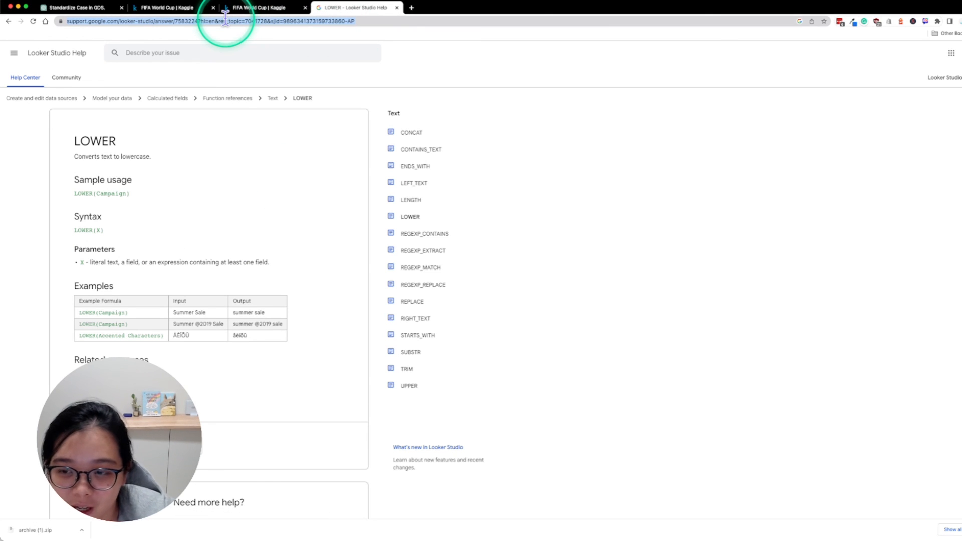
pyautogui.click(281, 239)
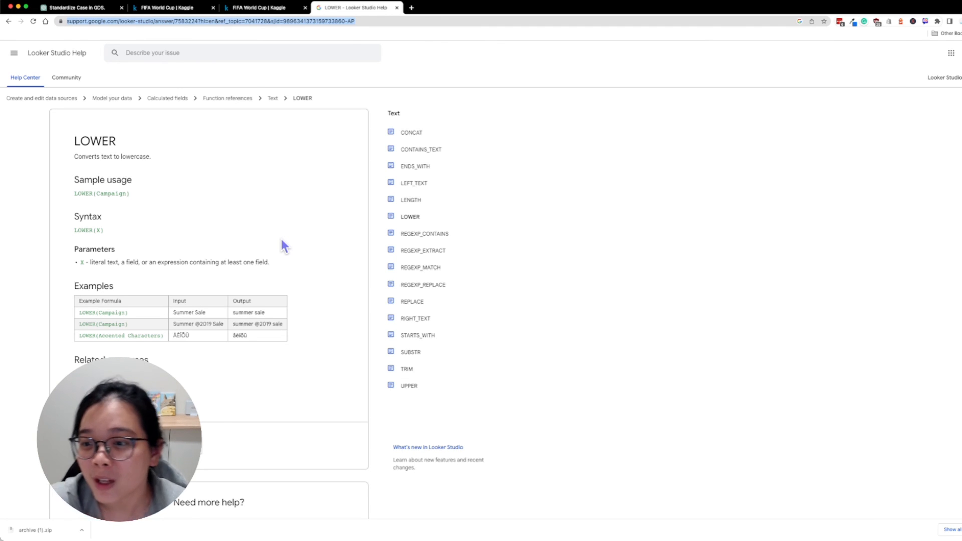
# - Return to the Looker Studio report and start a new calculated field named "*Players Name" in the FIFA data source
pyautogui.hotkey('ctrl', 'Up')
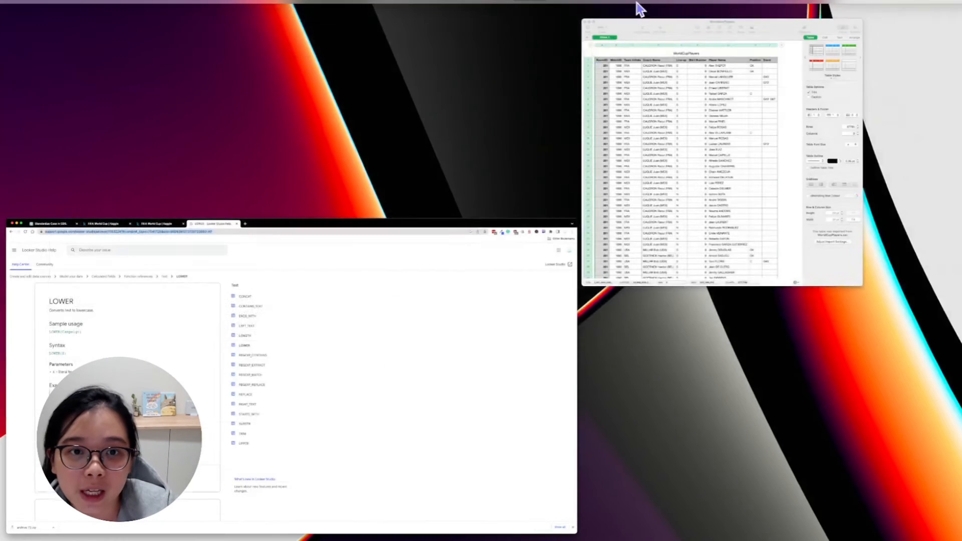
pyautogui.click(621, 16)
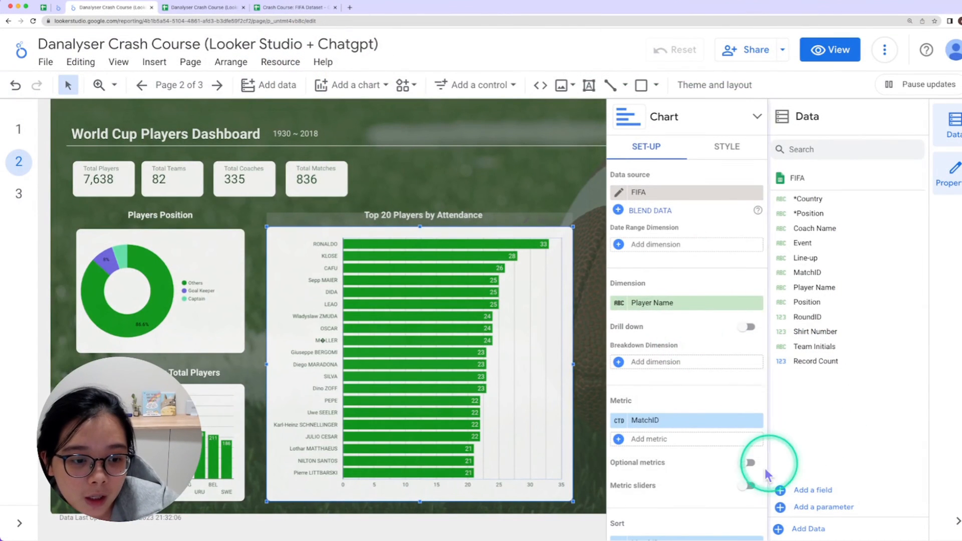
pyautogui.click(800, 490)
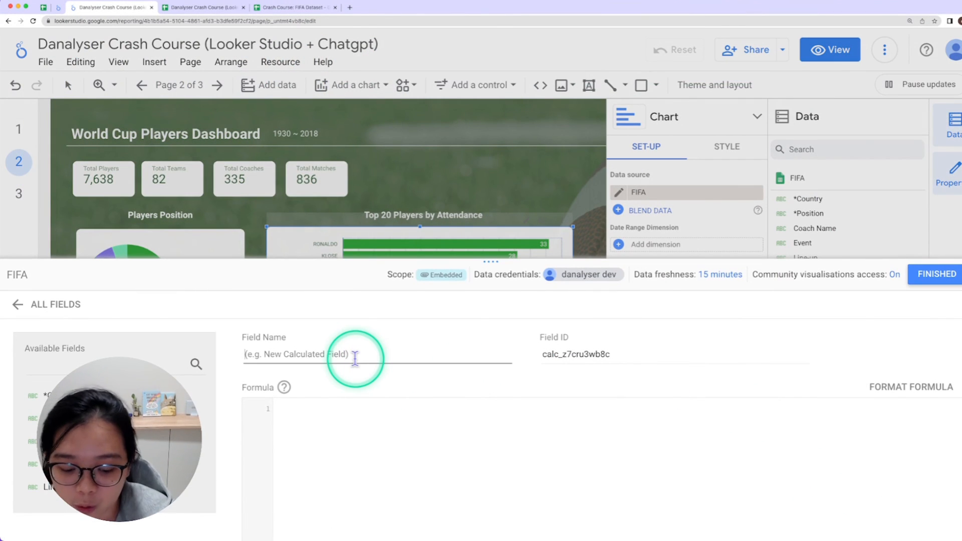
pyautogui.click(354, 357)
pyautogui.write('*Player')
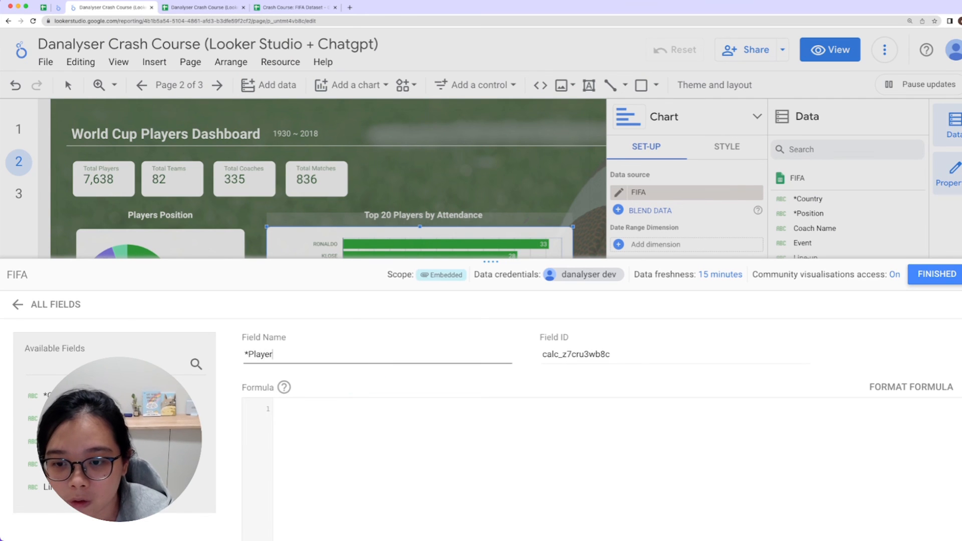
pyautogui.write('s Name')
# - Enter the formula LOWER(Player Name) for the new field, save it and close the field editor
pyautogui.click(328, 421)
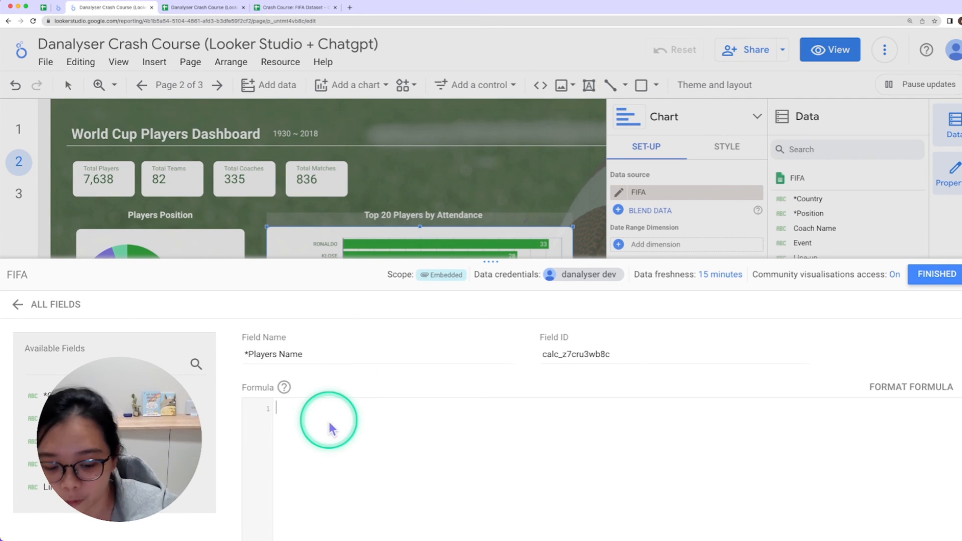
pyautogui.write('lower')
pyautogui.press('Return')
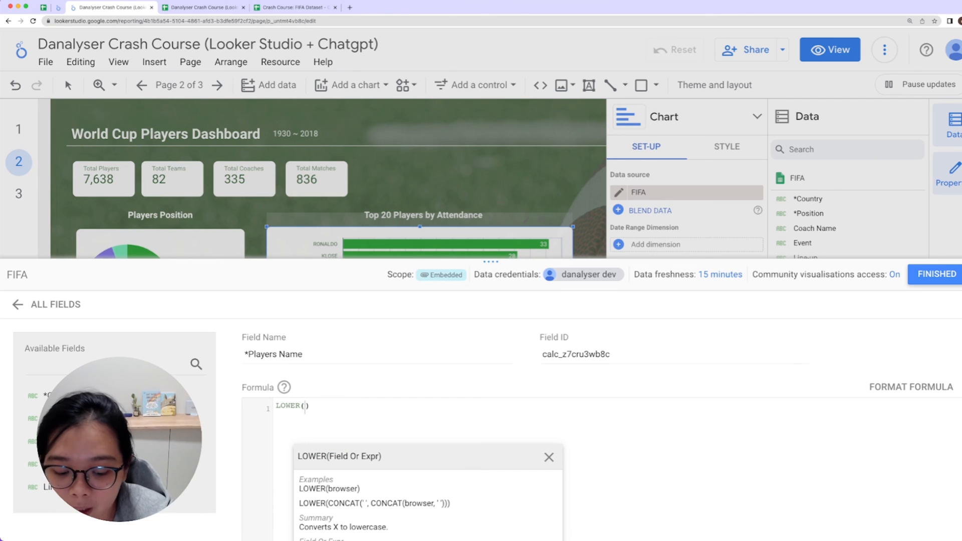
pyautogui.write('Play')
pyautogui.click(340, 476)
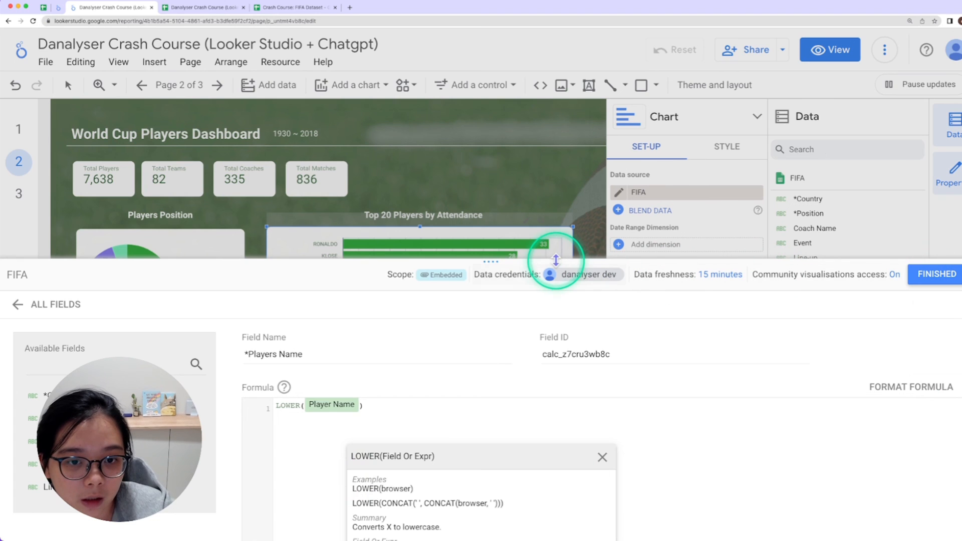
pyautogui.moveTo(556, 260); pyautogui.dragTo(576, 80)
pyautogui.click(927, 510)
pyautogui.click(934, 96)
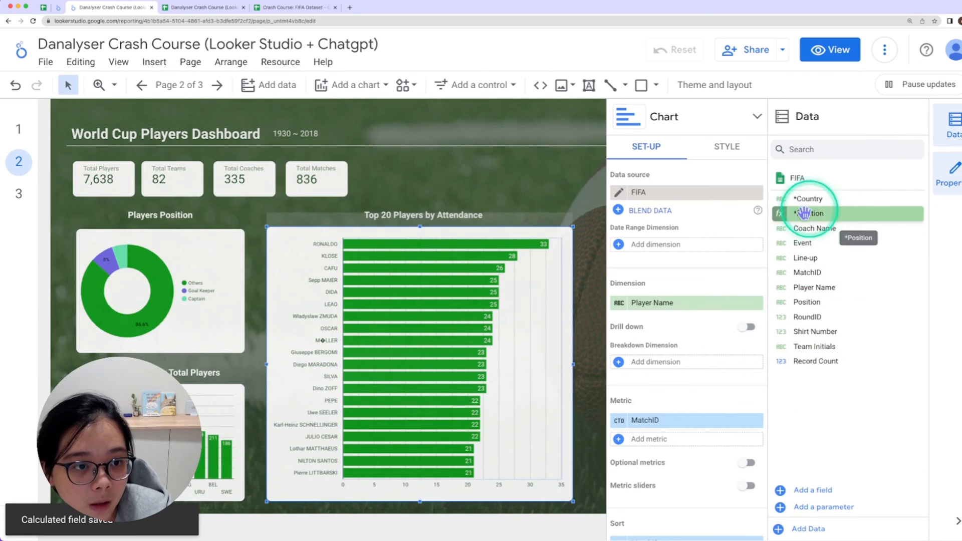
# - Replace the dimension of the Top 20 Players by Attendance chart with *Players Name and check the bar labels
pyautogui.moveTo(806, 213); pyautogui.dragTo(671, 304)
pyautogui.click(636, 304)
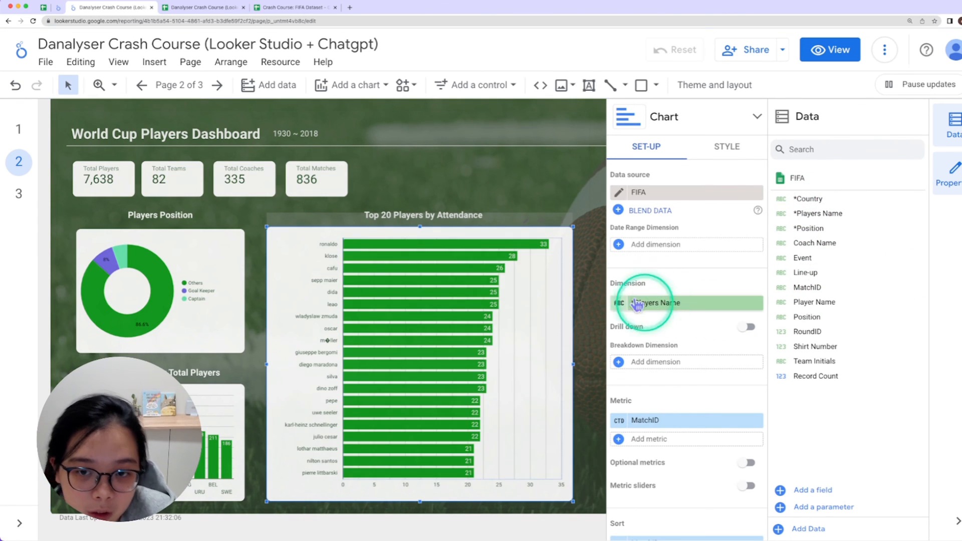
pyautogui.click(330, 327)
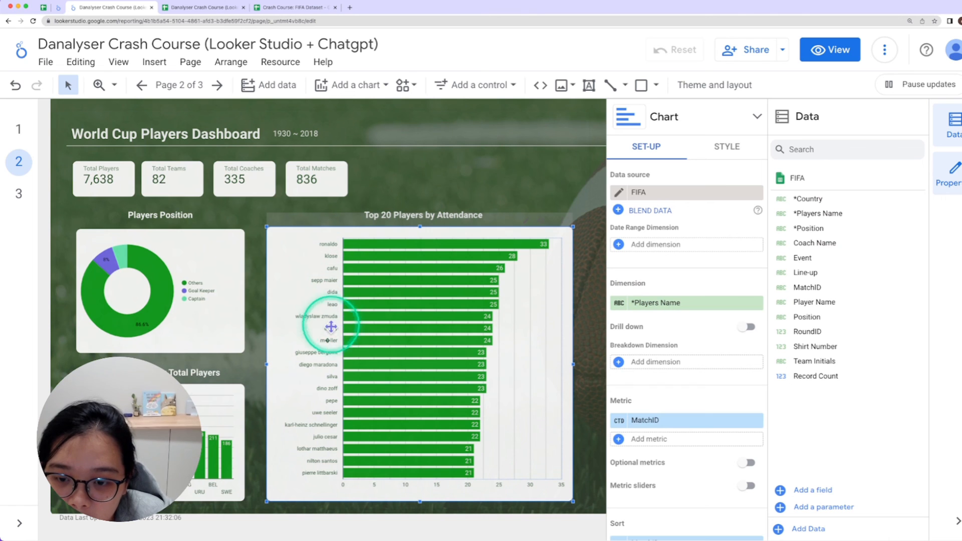
pyautogui.scroll(2, 331, 323)
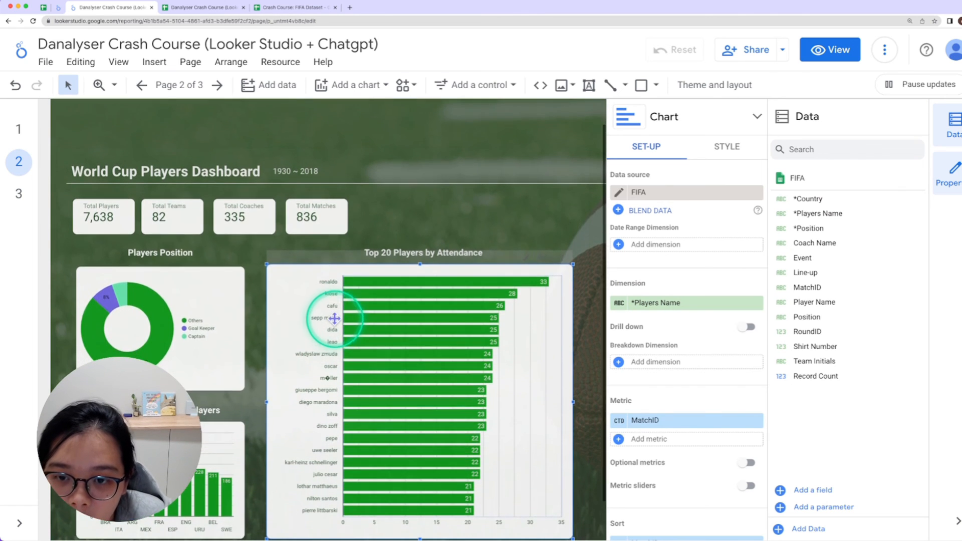
pyautogui.scroll(-2, 334, 318)
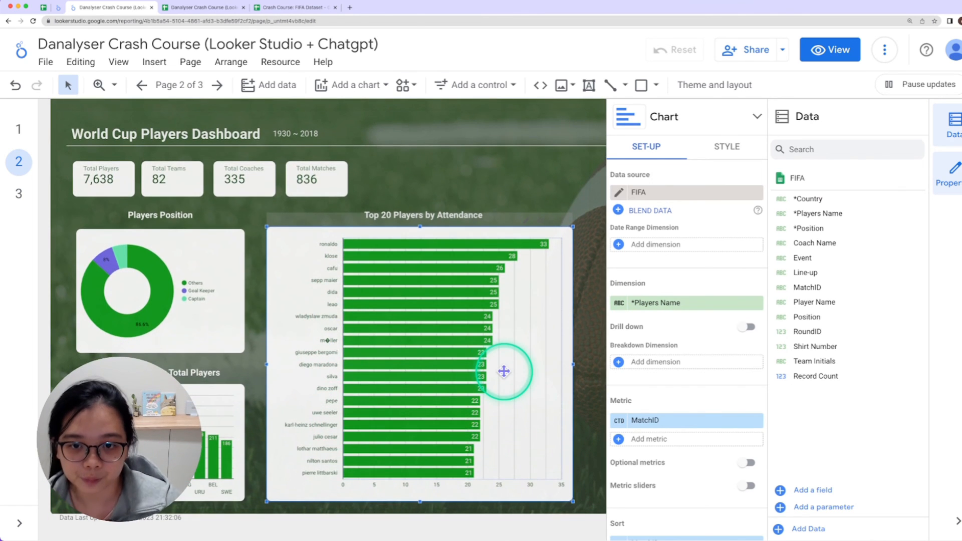